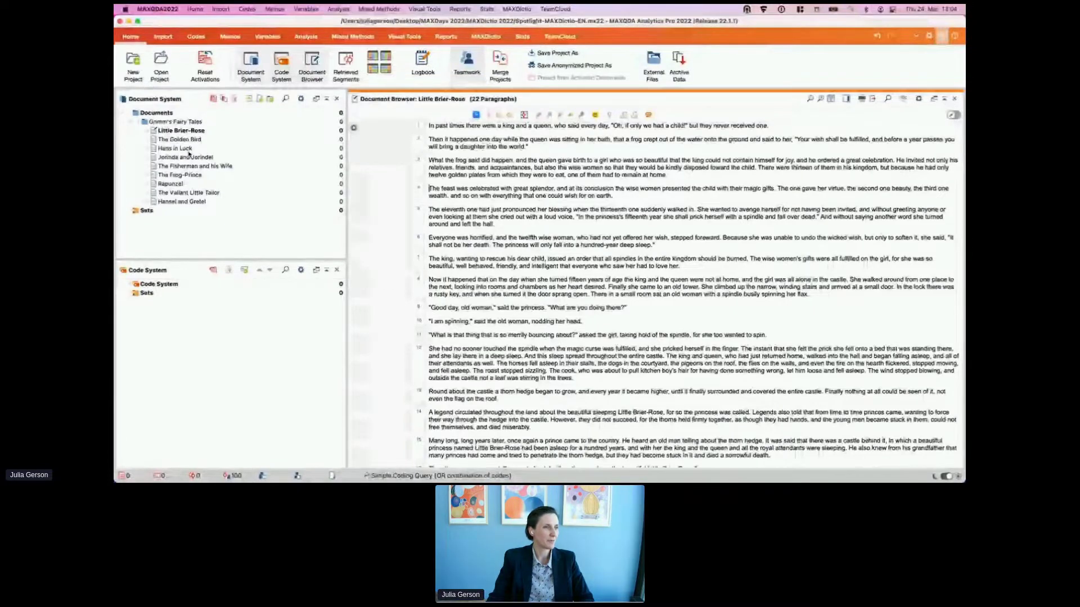
Step: Open the document Little Brier-Rose and look through its text
double_click(189, 149)
scroll(562, 159, "down", 10)
double_click(181, 130)
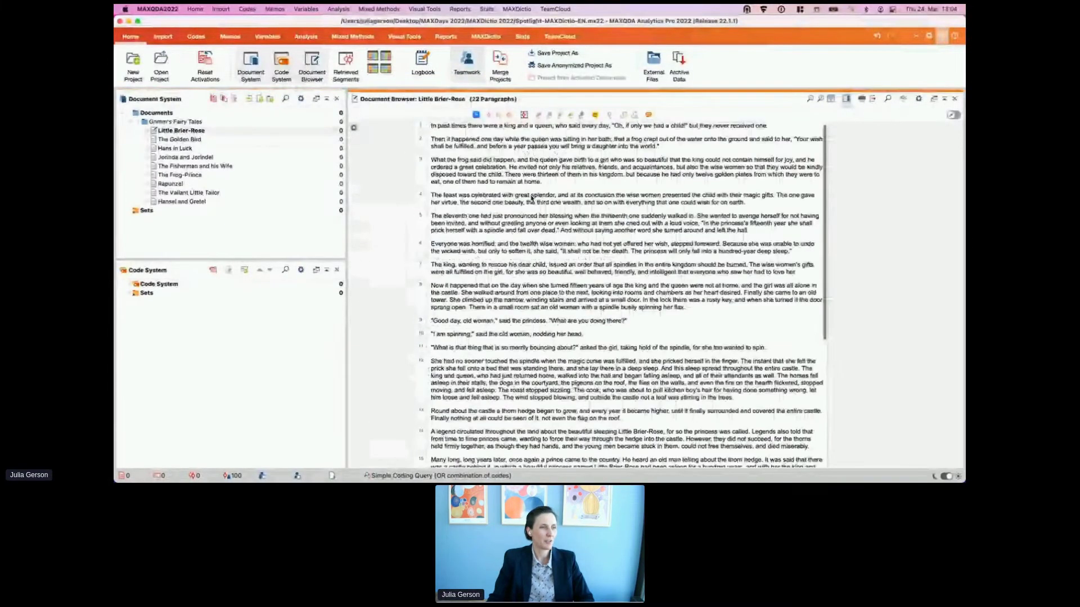
scroll(531, 199, "down", 5)
scroll(563, 282, "down", 5)
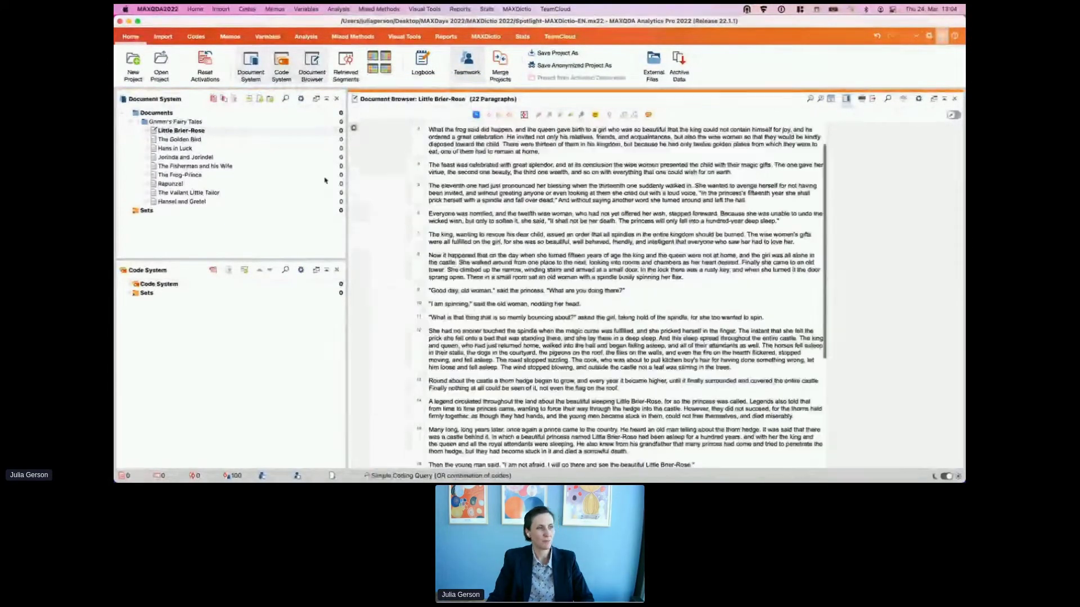
Step: Open the document The Frog-Prince and skim its text, ending back at the beginning
double_click(181, 175)
scroll(567, 264, "down", 10)
scroll(566, 264, "up", 10)
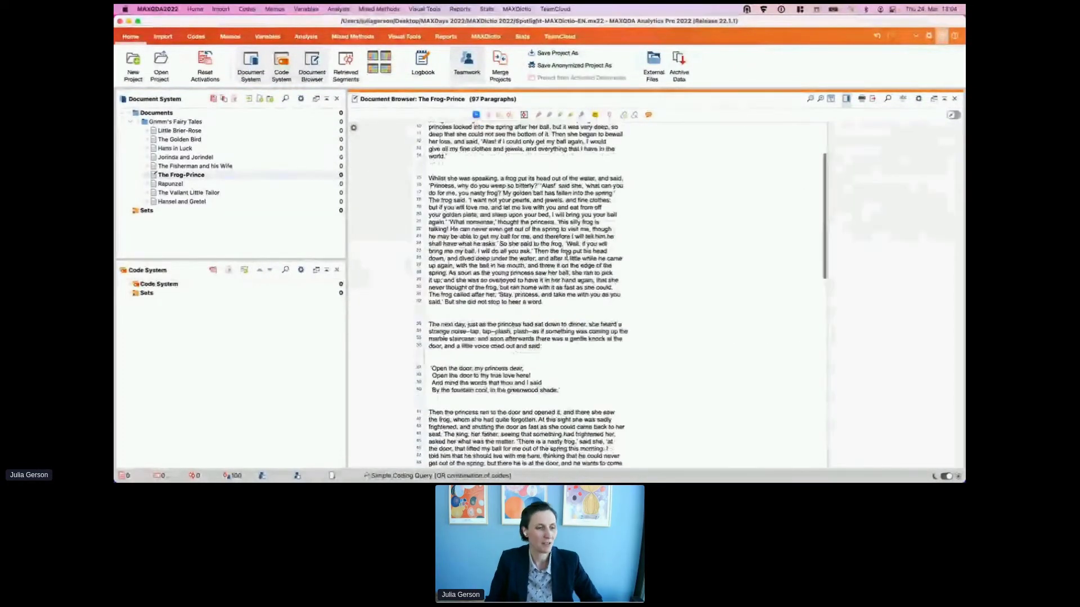
scroll(562, 257, "up", 3)
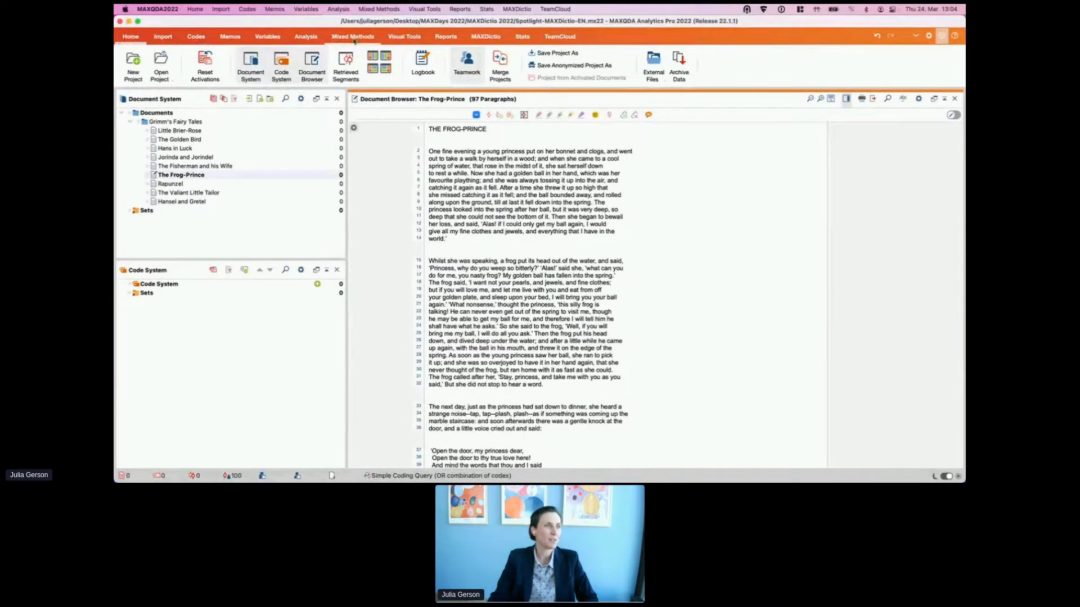
Step: Open the MAXDictio Word Frequencies options for the project's documents
left_click(491, 38)
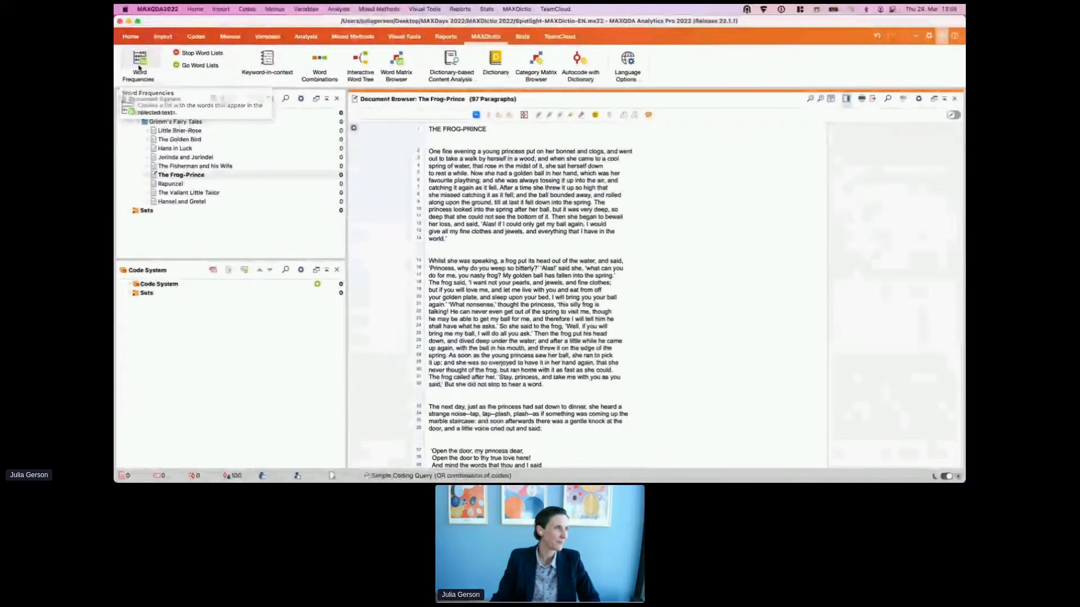
left_click(140, 65)
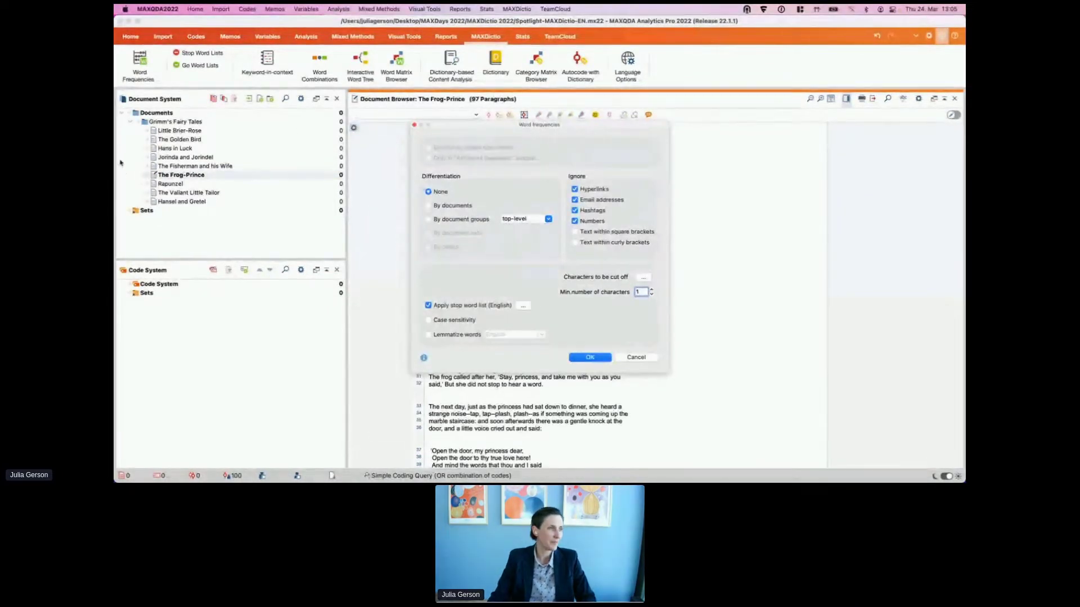
Step: Activate the document Hans in Luck to try the activated-documents option, and deactivate it again
left_click(148, 150)
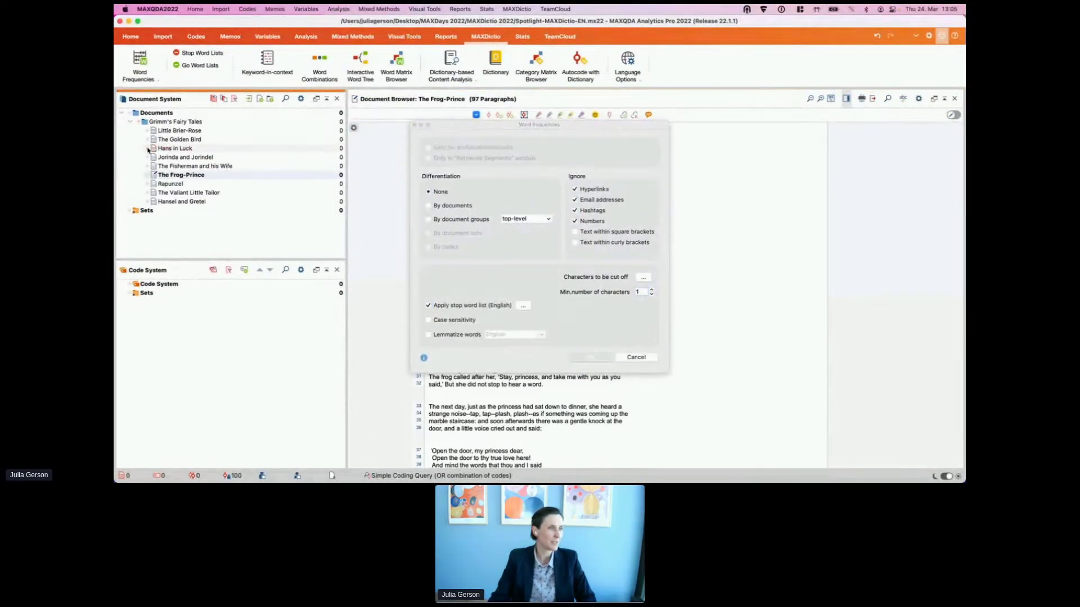
left_click(148, 150)
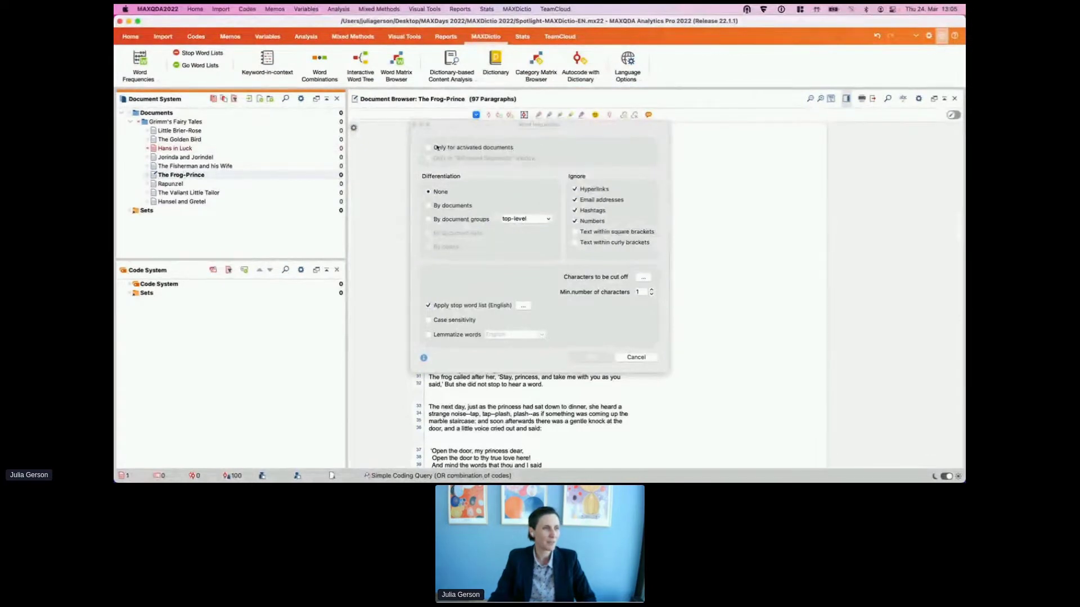
left_click(437, 147)
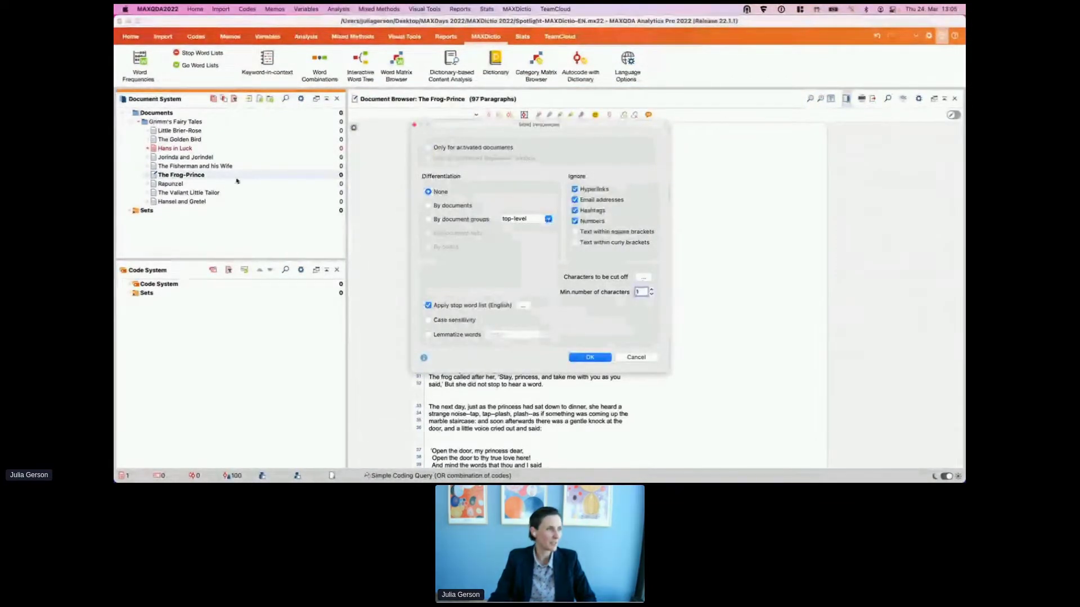
left_click(153, 151)
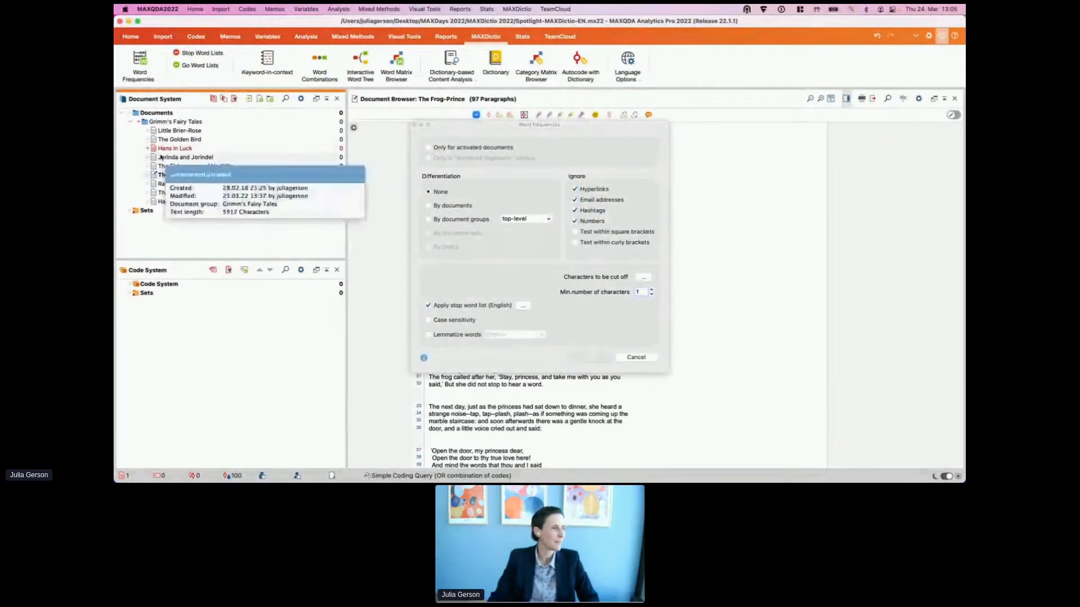
left_click(149, 150)
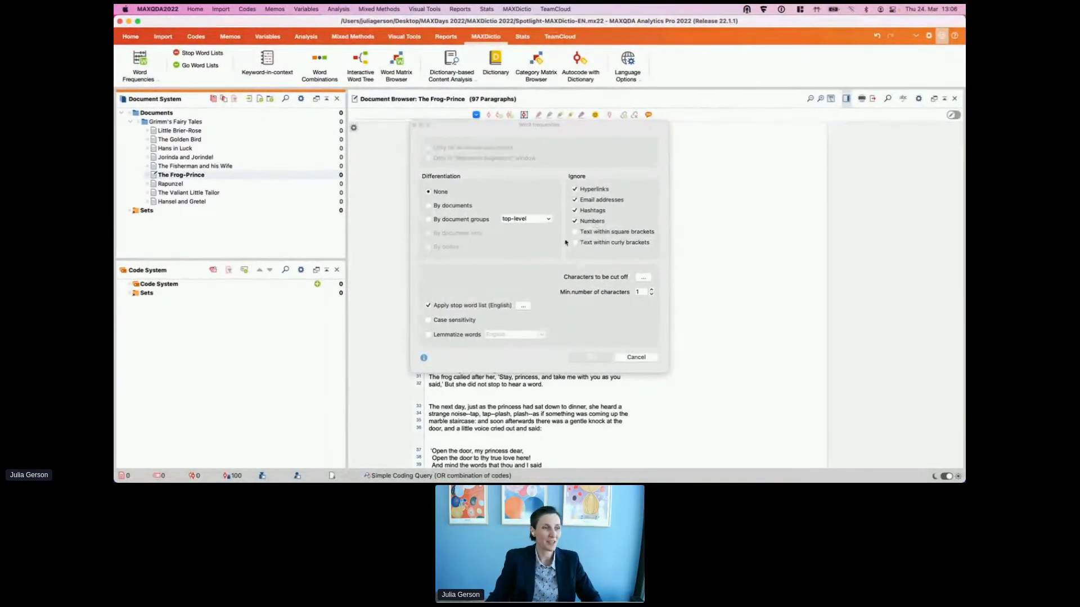
Step: Examine the list of characters to be cut off from words, and close it without changes
left_click(556, 186)
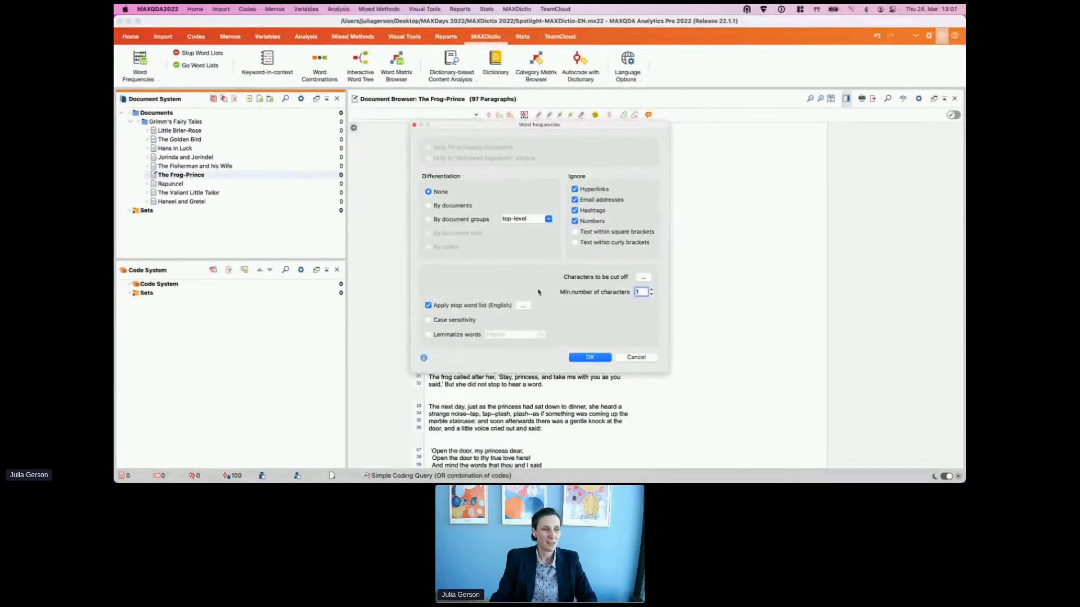
left_click(643, 277)
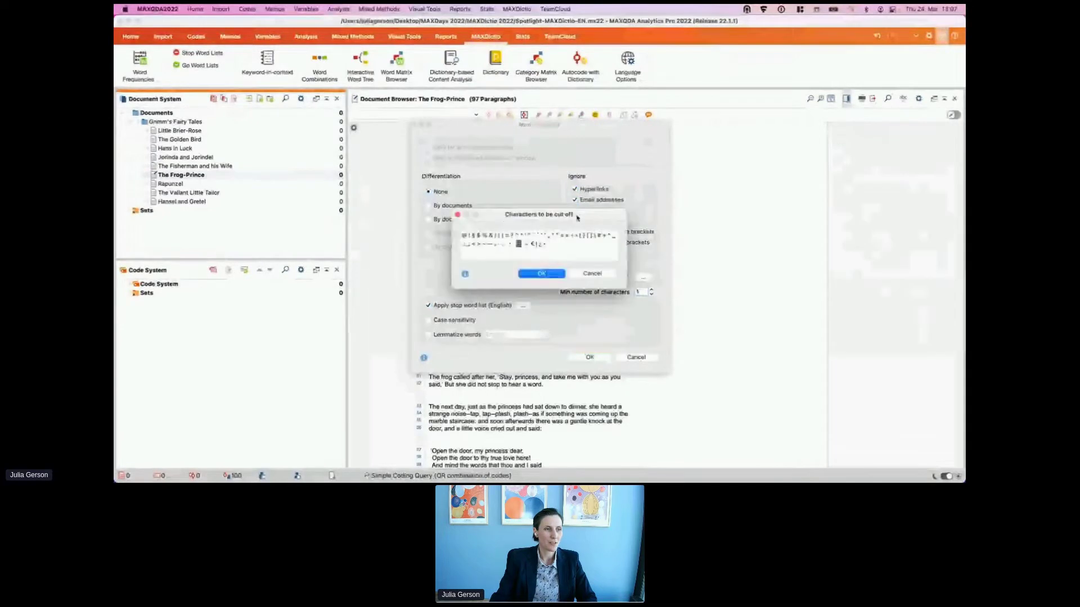
left_click_drag(604, 201, 654, 187)
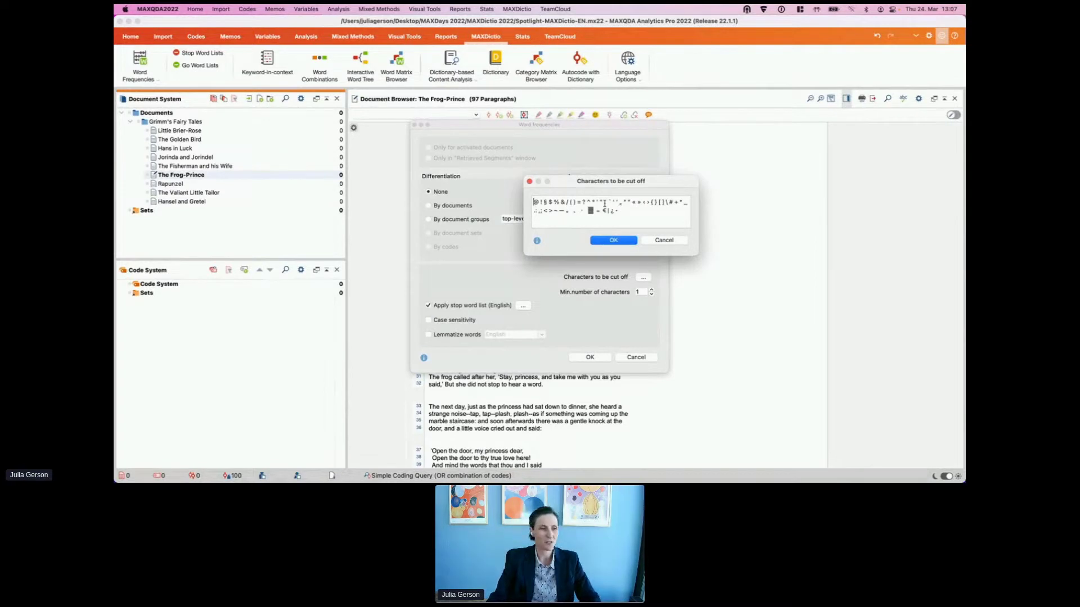
left_click(529, 181)
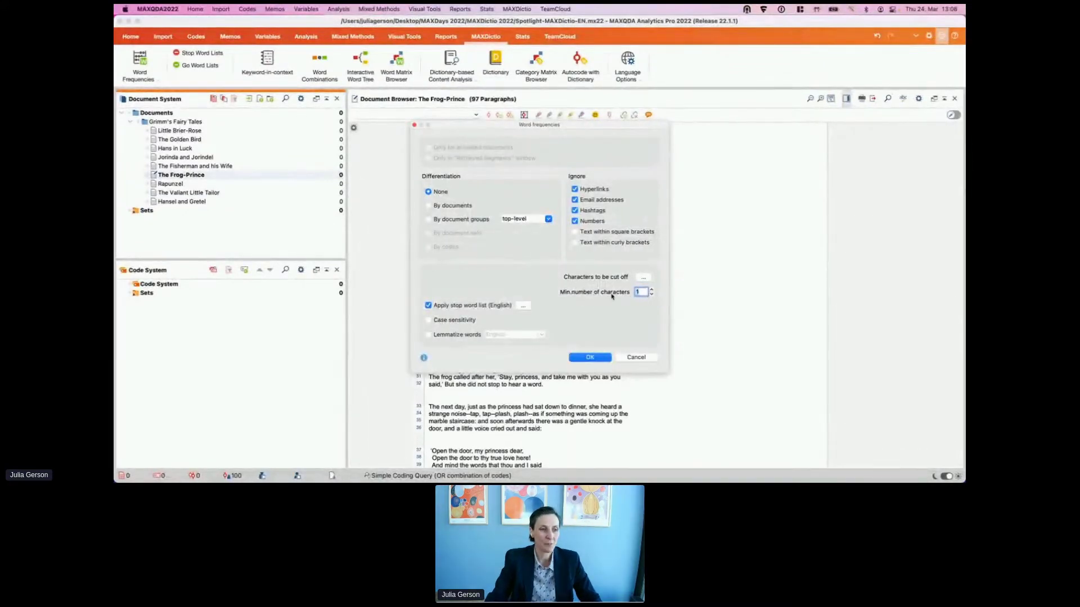
Step: Try a minimum word length of 3 characters, and return it to 1
left_click(652, 290)
left_click(652, 289)
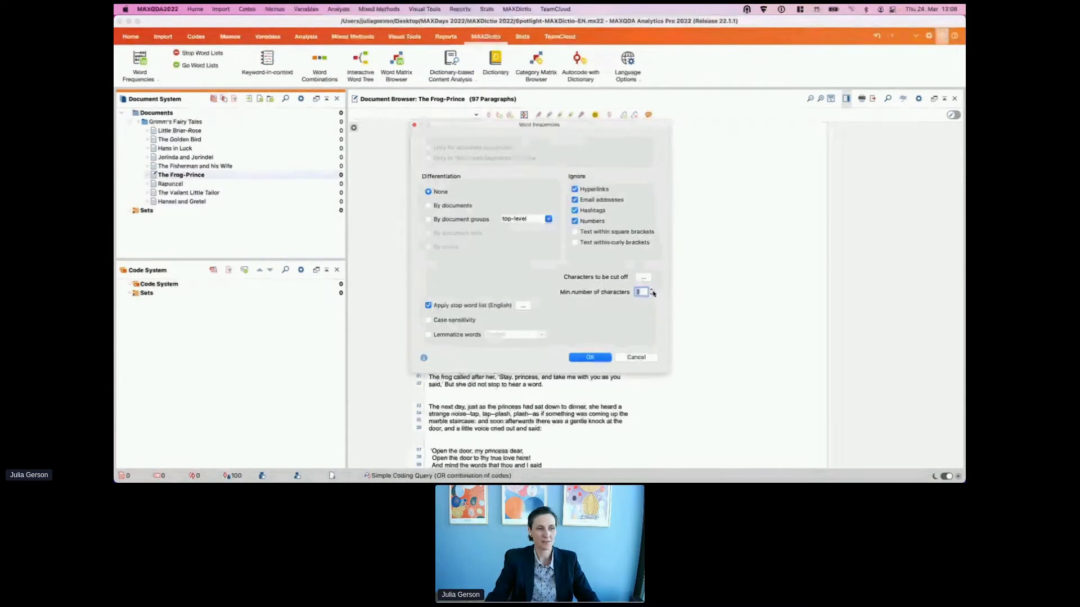
left_click(652, 295)
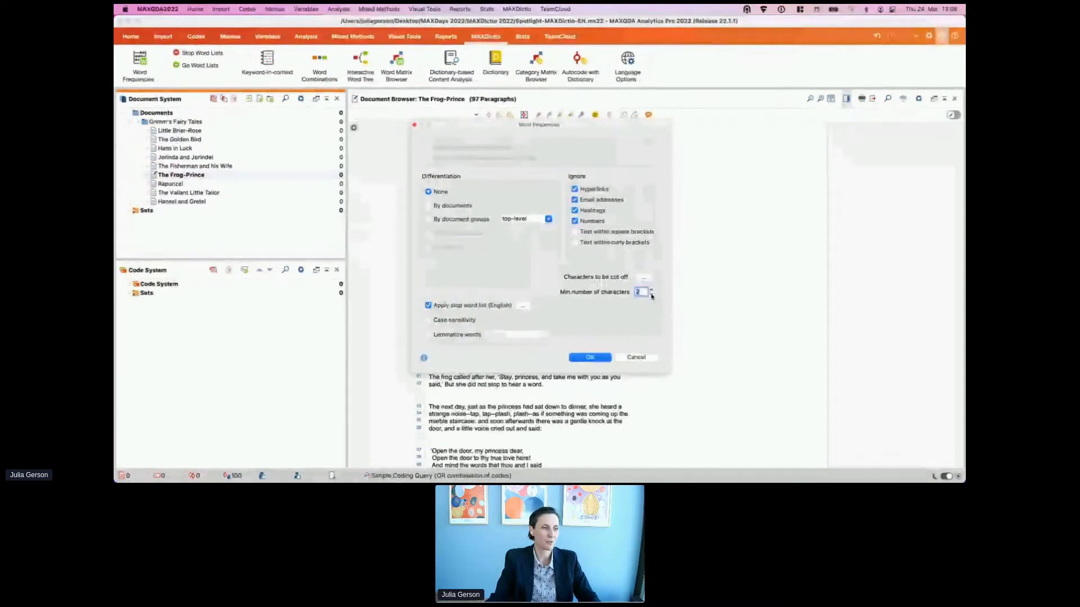
left_click(652, 295)
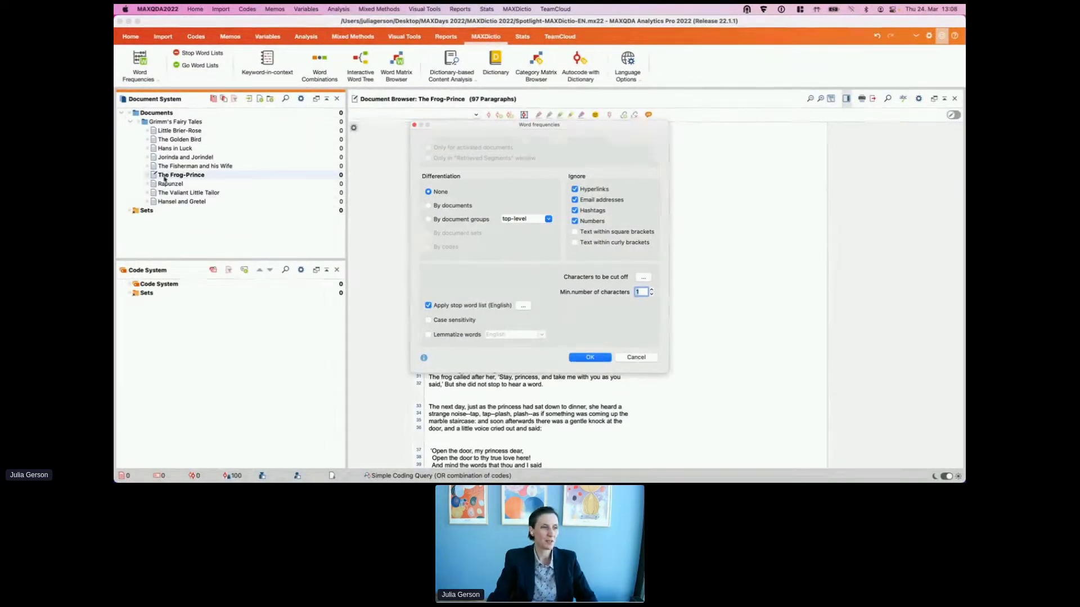
Step: Set the word frequency differentiation to By documents
left_click(429, 206)
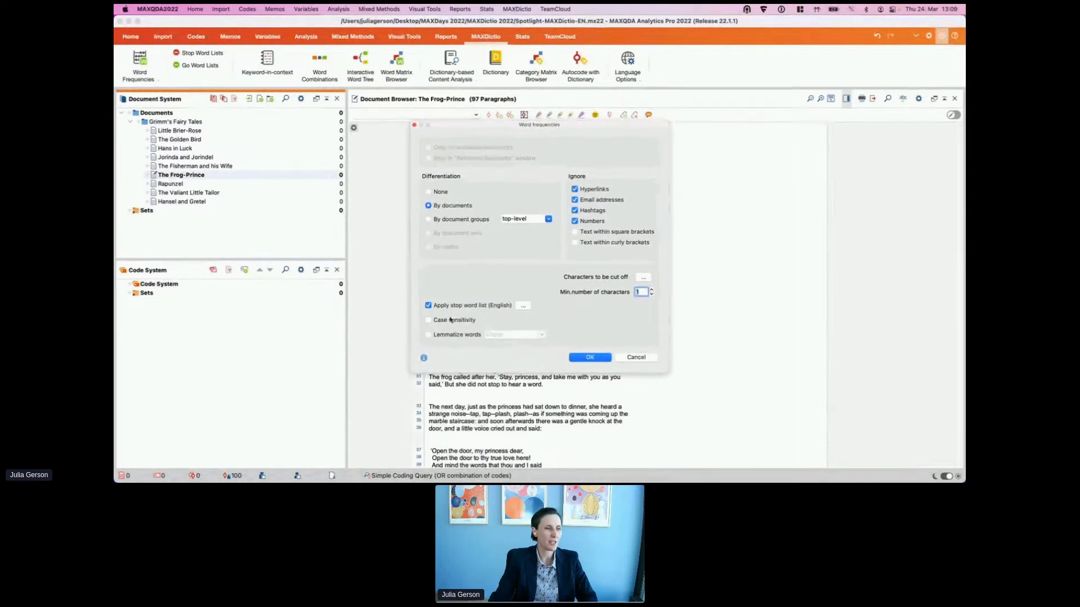
Step: Remove "fiddlesticks" from the English stop word list, and add a new empty project list as the applied stop word list
left_click(524, 306)
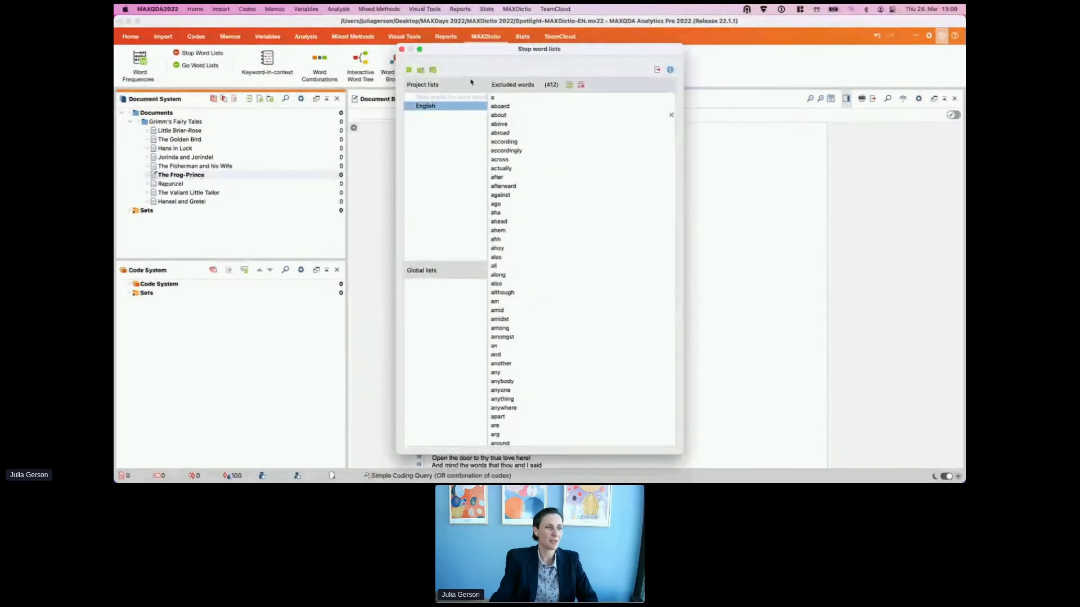
left_click_drag(479, 48, 704, 39)
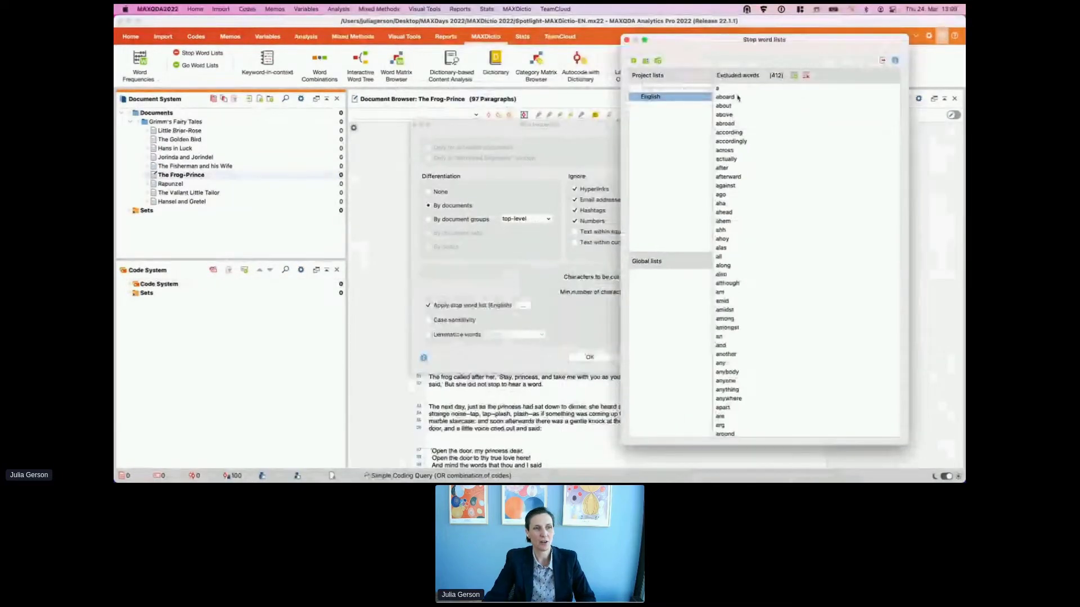
scroll(753, 225, "down", 10)
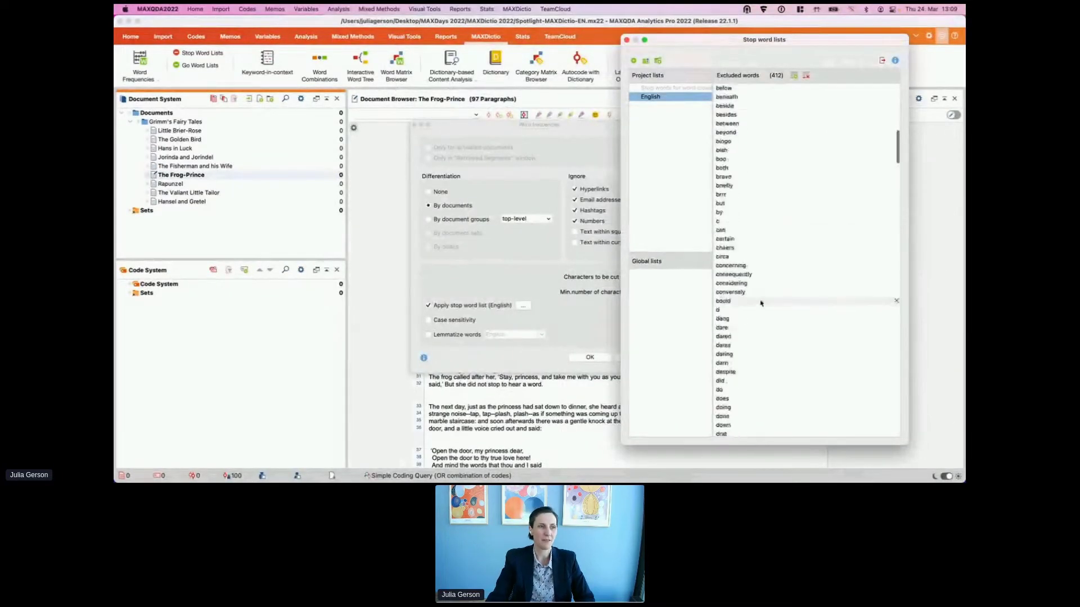
scroll(760, 303, "down", 5)
scroll(753, 286, "down", 10)
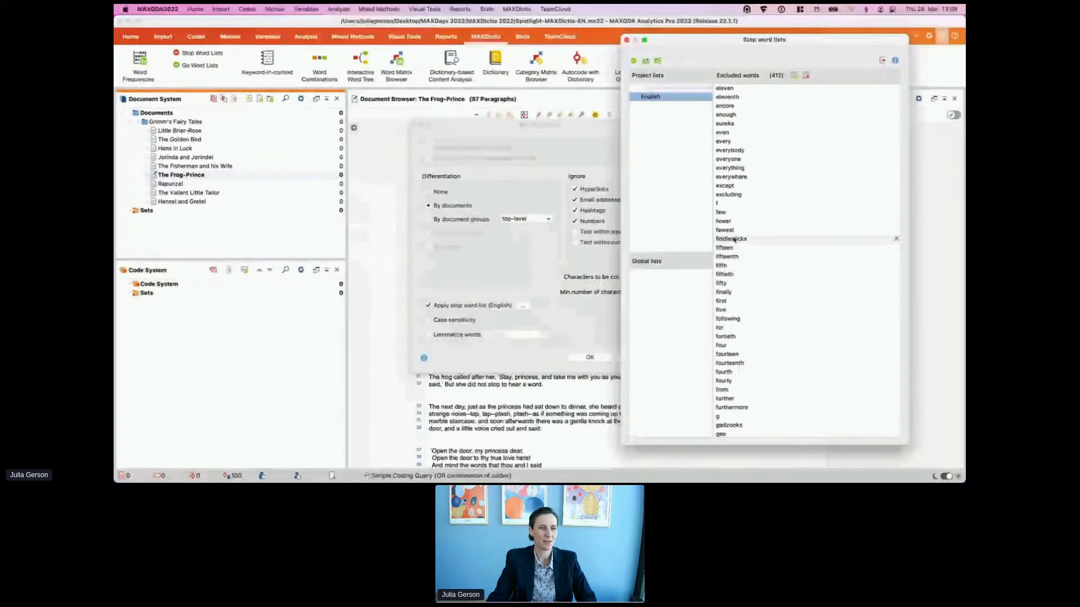
left_click(897, 239)
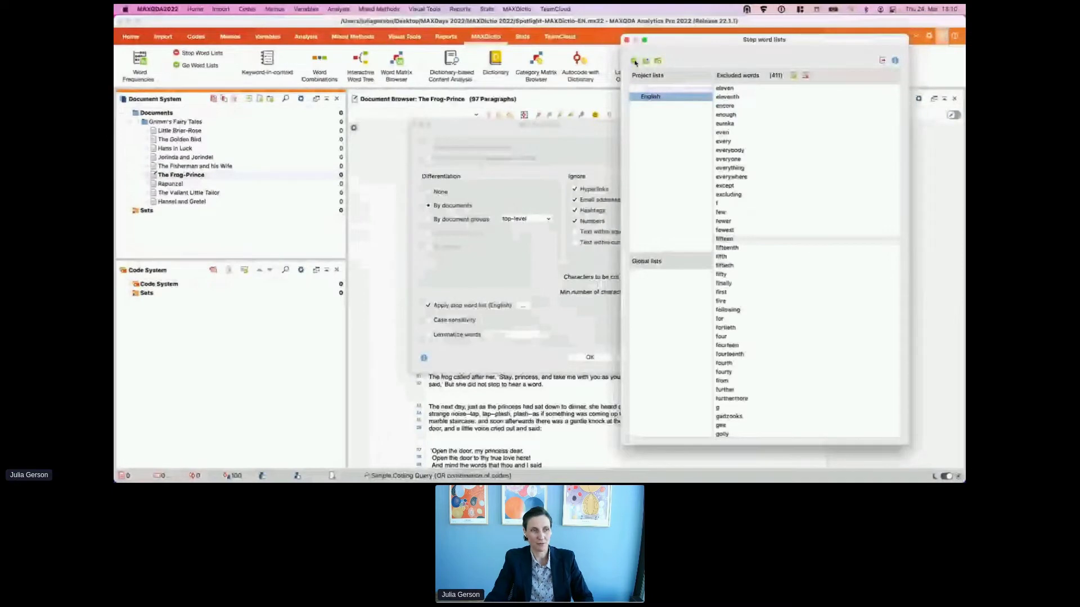
left_click(634, 61)
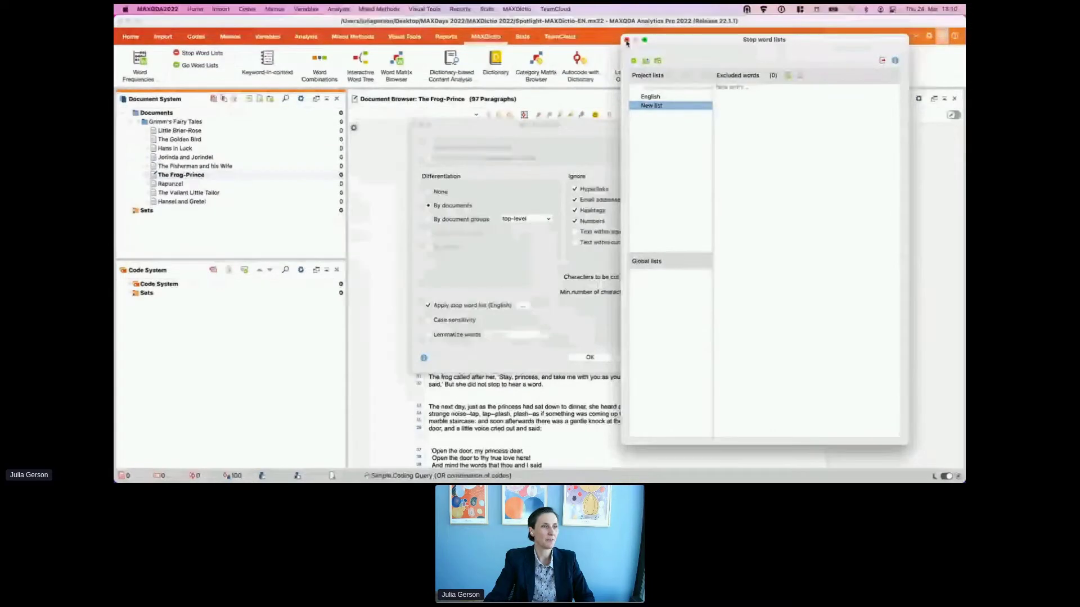
left_click(626, 41)
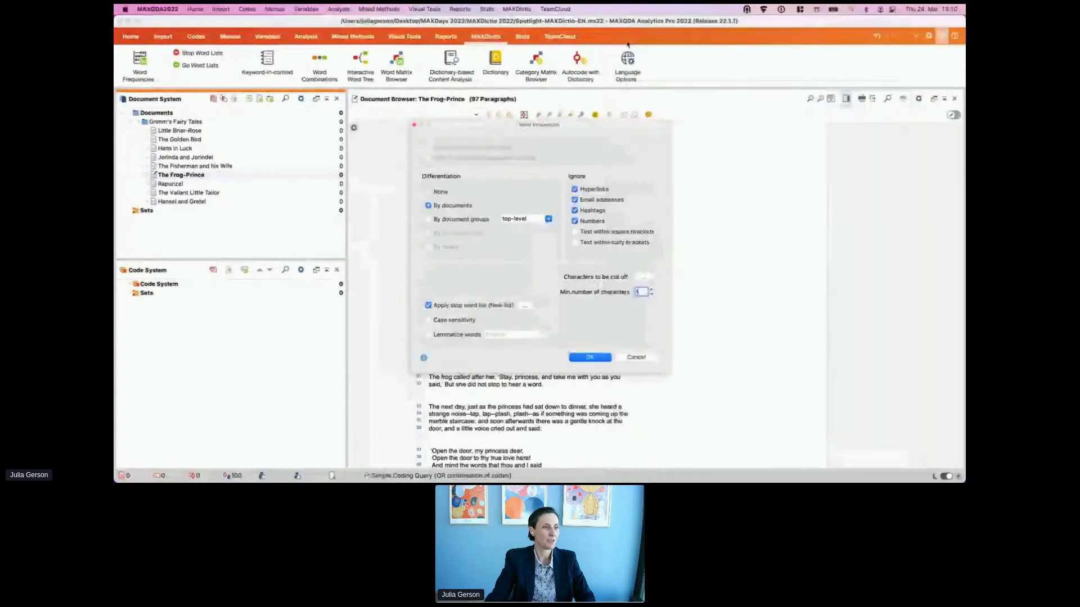
Step: Turn on English lemmatization, leave case sensitivity off, and run the word frequency analysis
left_click(431, 321)
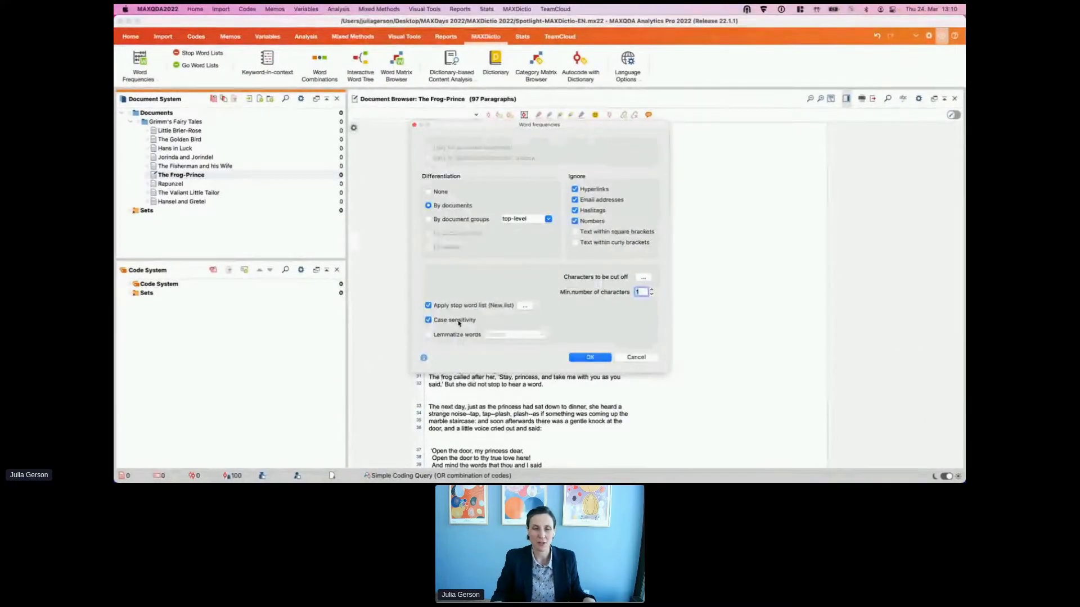
left_click(427, 319)
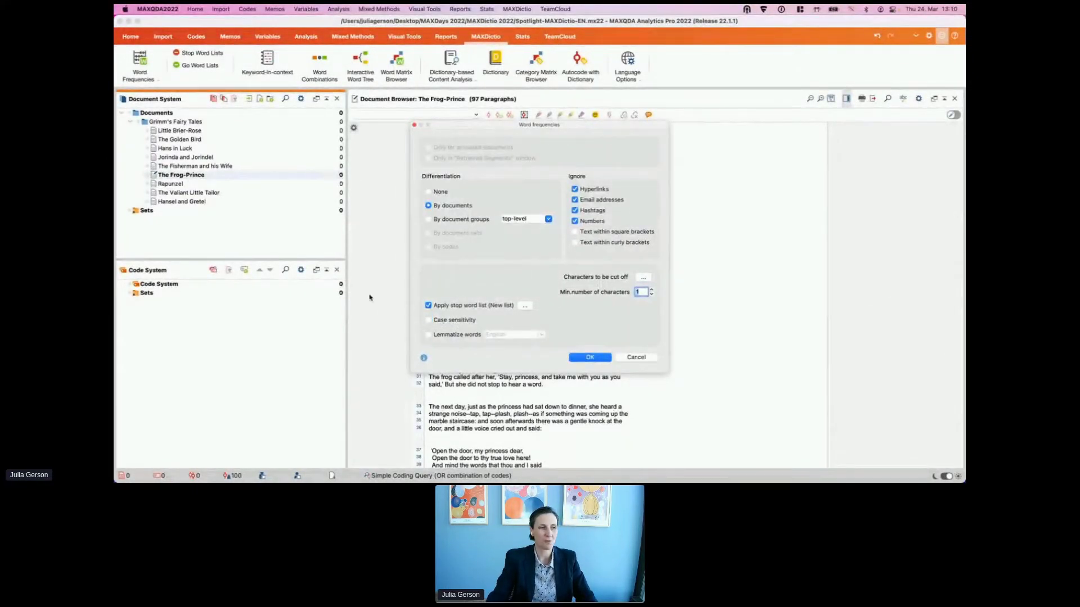
left_click(428, 334)
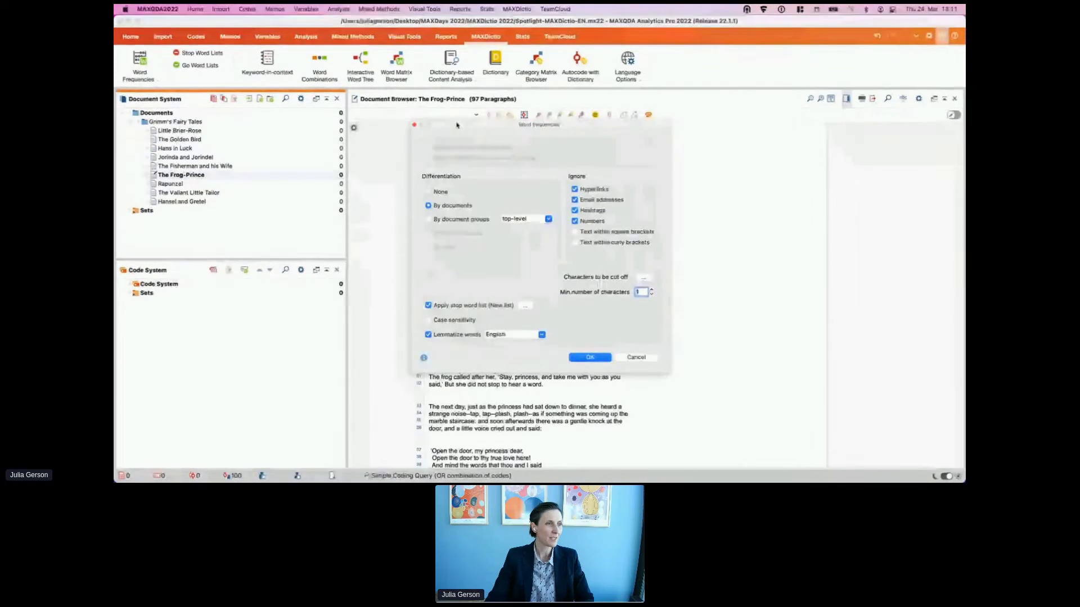
left_click_drag(481, 124, 521, 100)
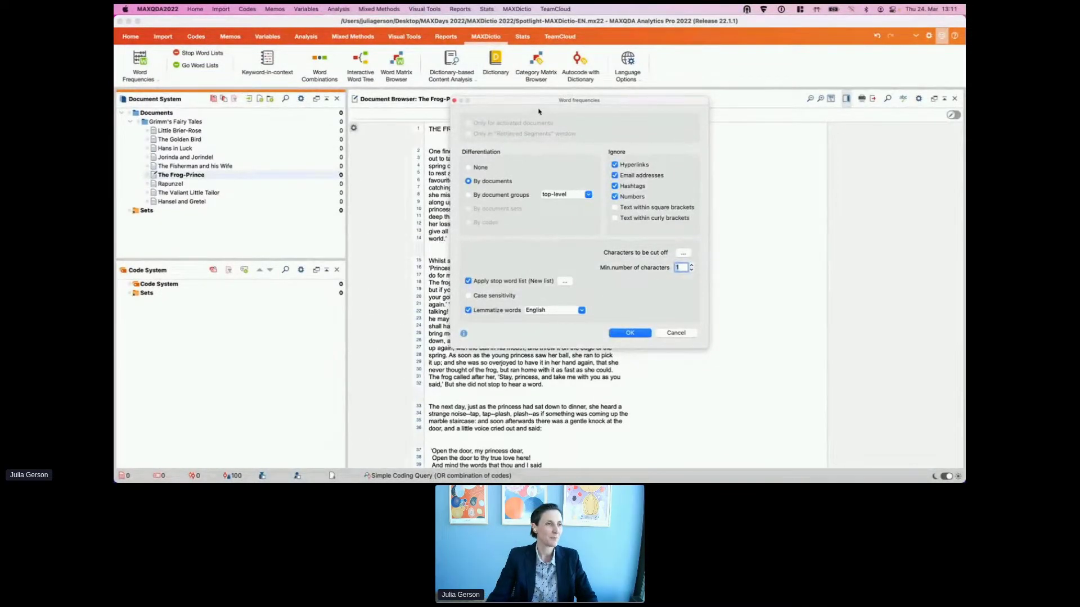
left_click_drag(538, 107, 522, 104)
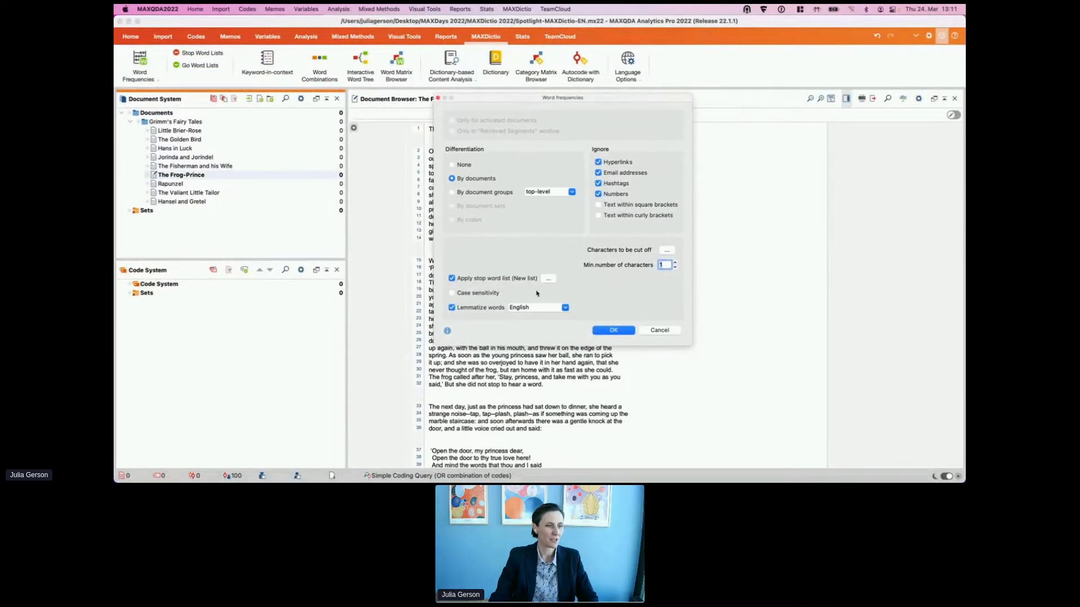
left_click(613, 330)
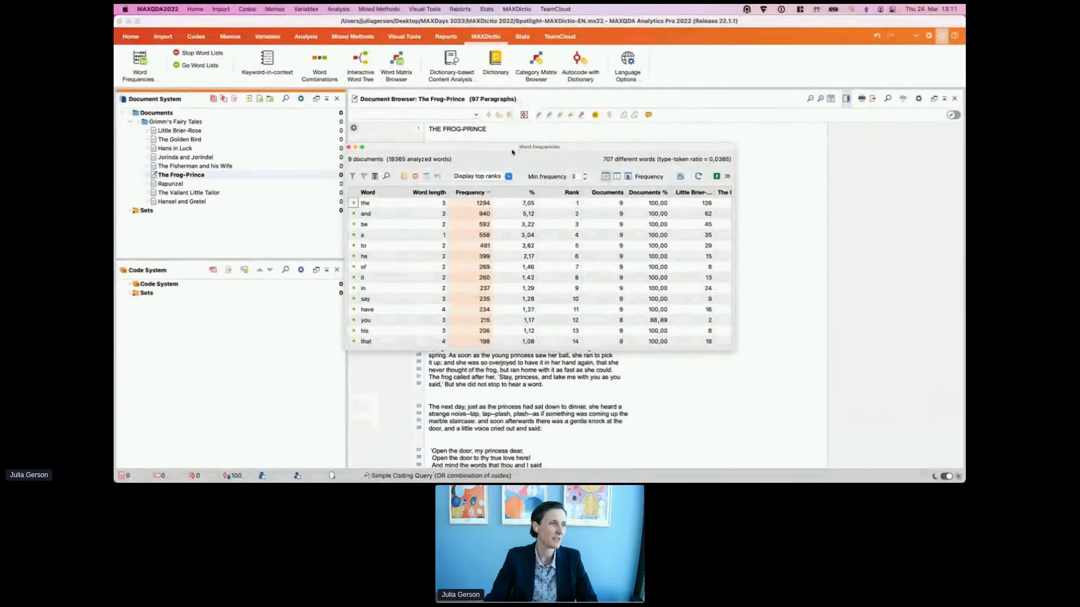
Step: Move and enlarge the word frequency results window until the columns of all the individual fairy tales fit inside it
left_click_drag(512, 152, 460, 101)
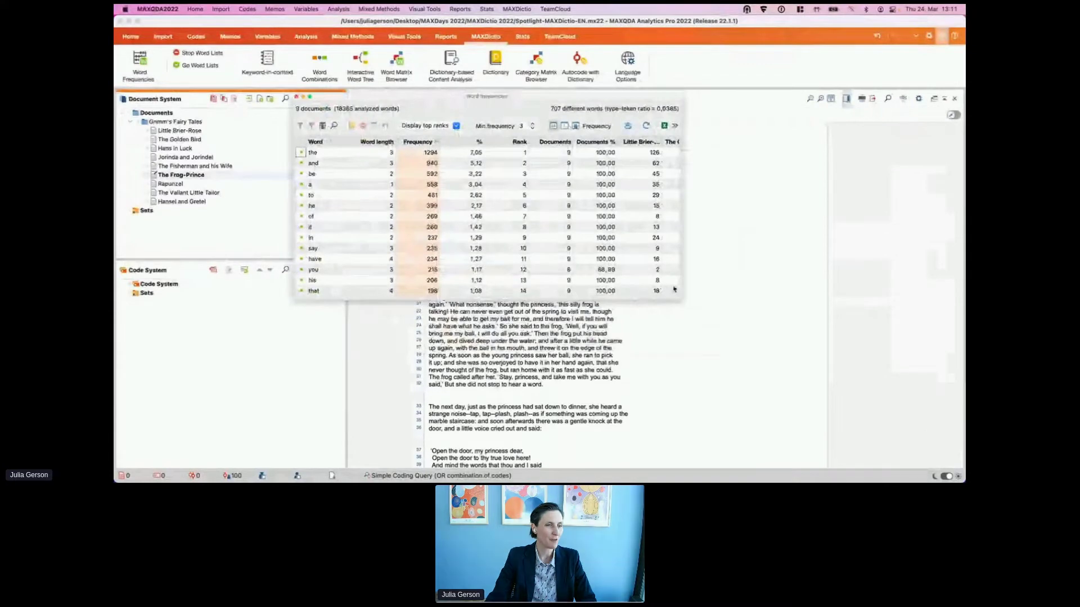
left_click_drag(675, 289, 863, 392)
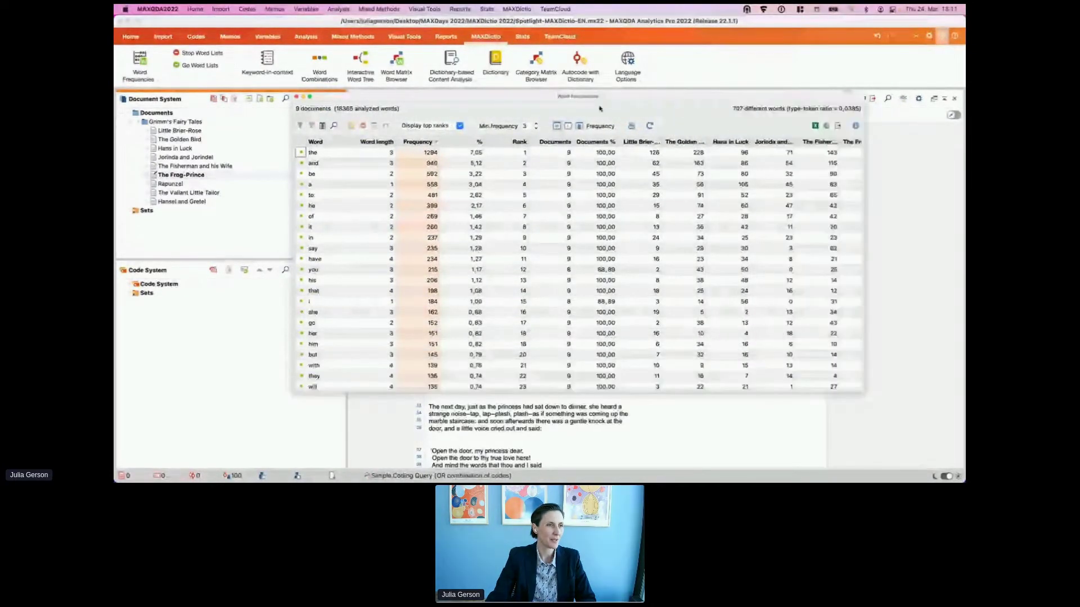
left_click_drag(600, 108, 496, 61)
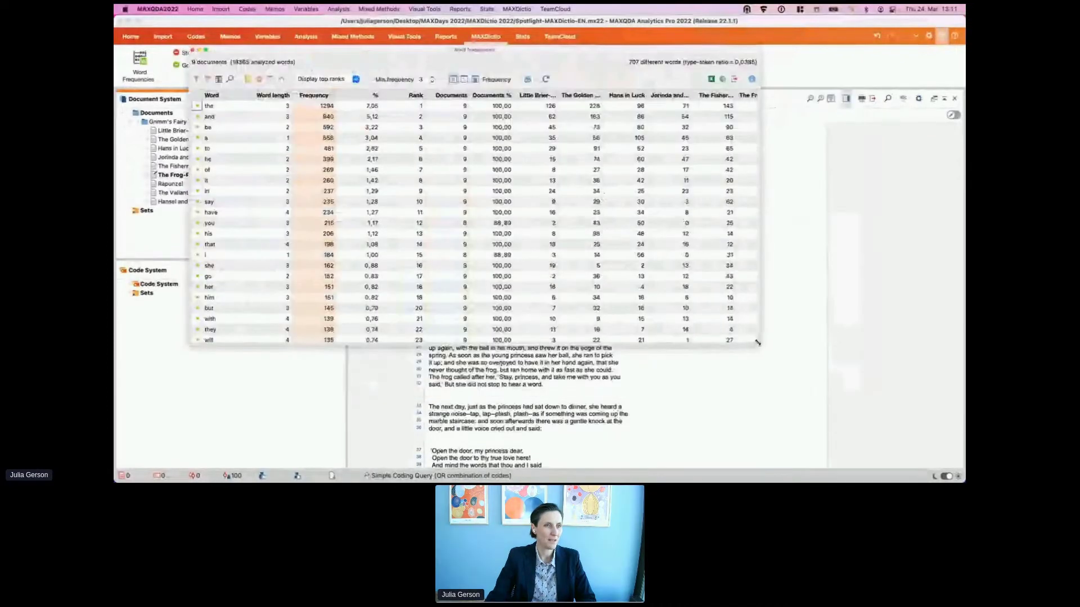
left_click_drag(759, 344, 914, 418)
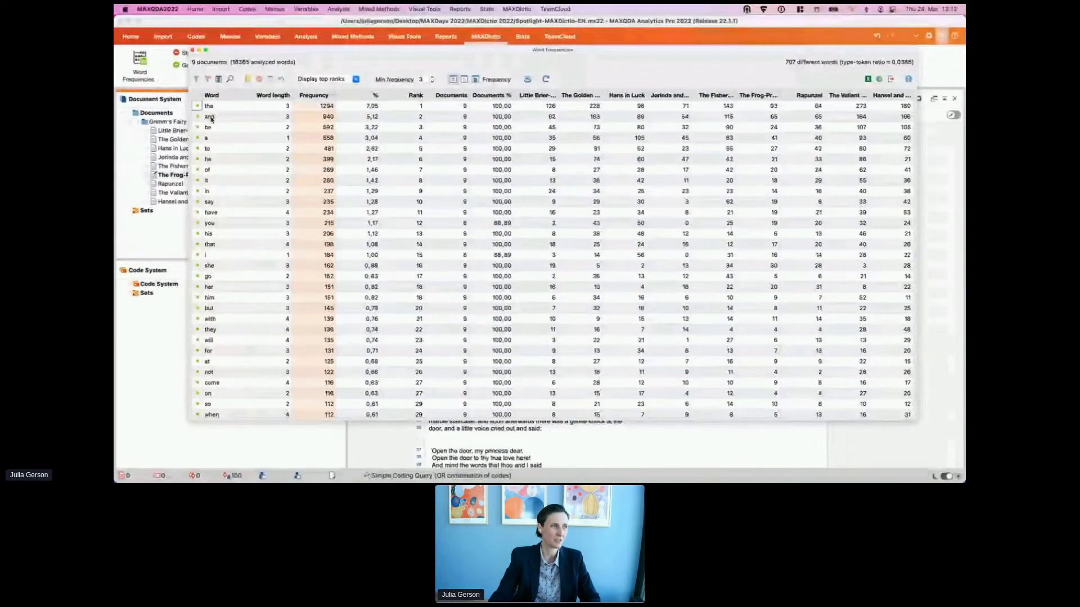
left_click_drag(302, 58, 311, 37)
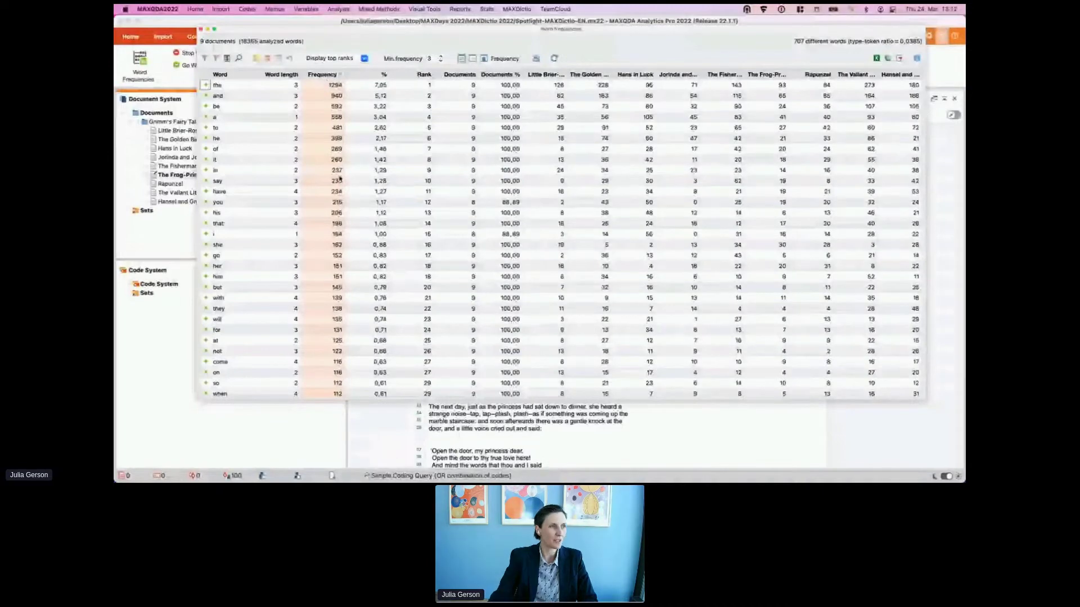
Step: Sort the words by frequency, find "king" in the list, and widen The Golden Bird column to compare the word's use across documents
left_click(328, 76)
left_click(329, 76)
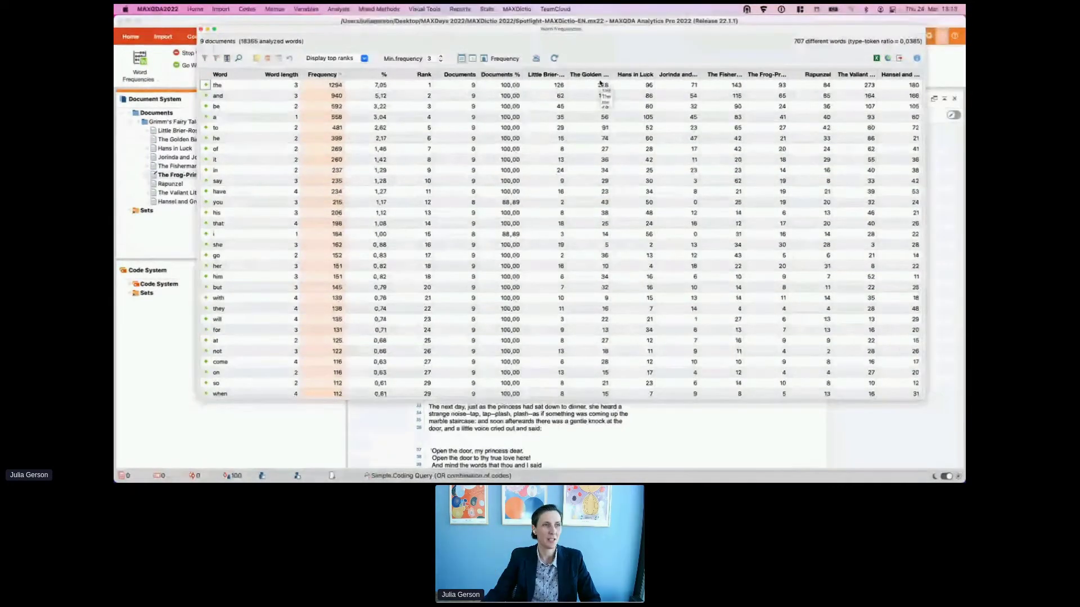
scroll(255, 304, "down", 3)
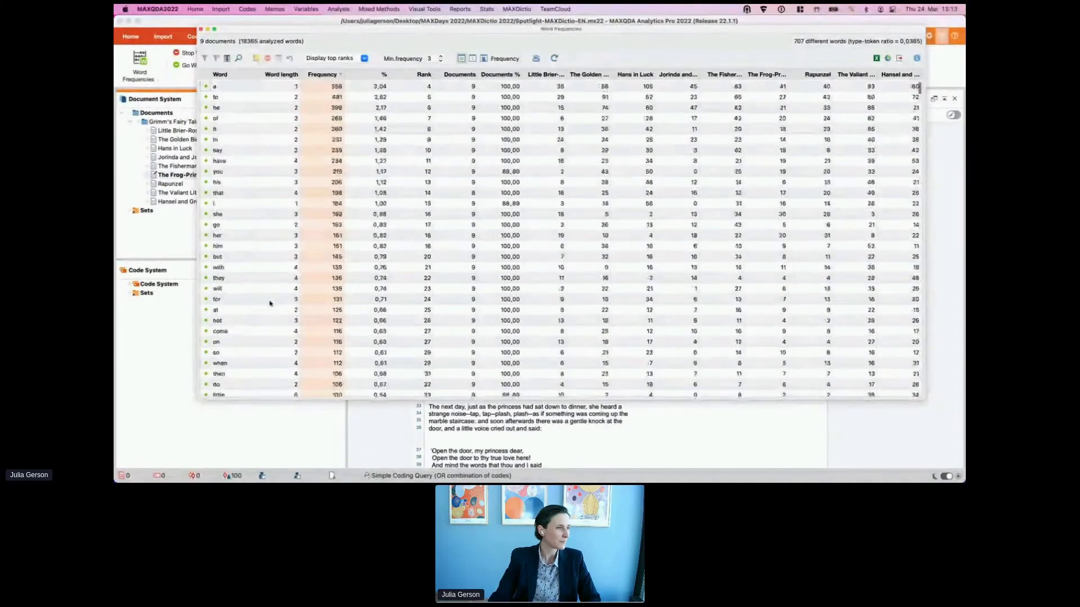
scroll(253, 309, "down", 10)
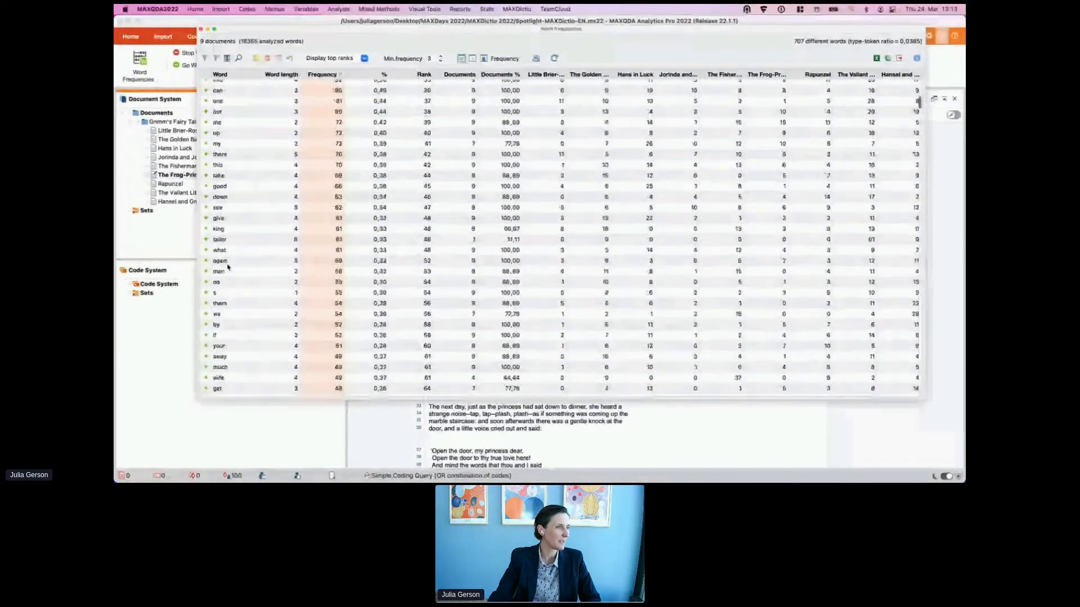
left_click(218, 230)
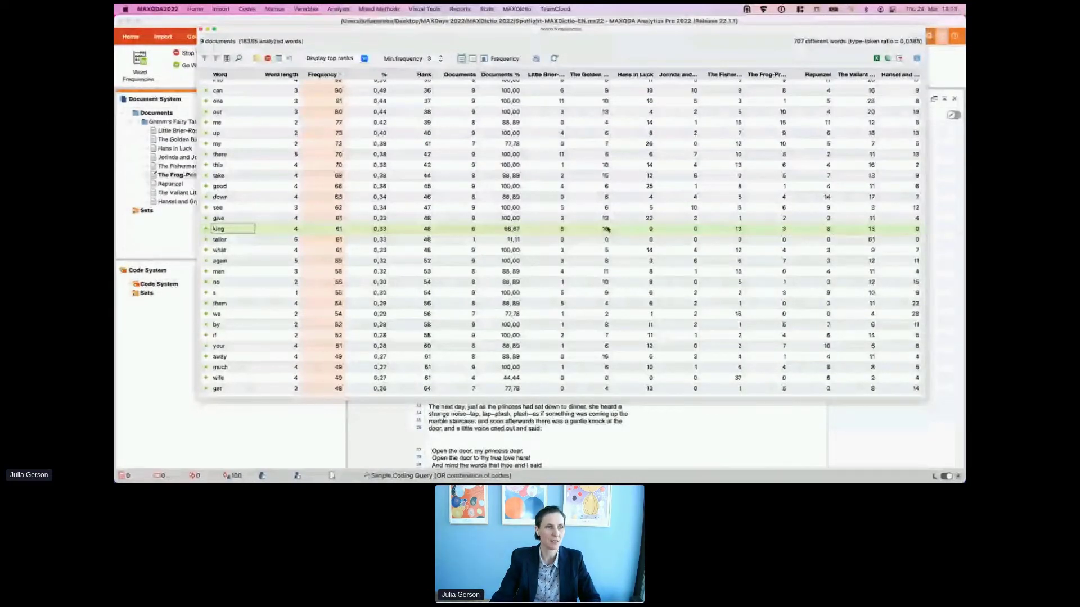
left_click_drag(612, 74, 622, 74)
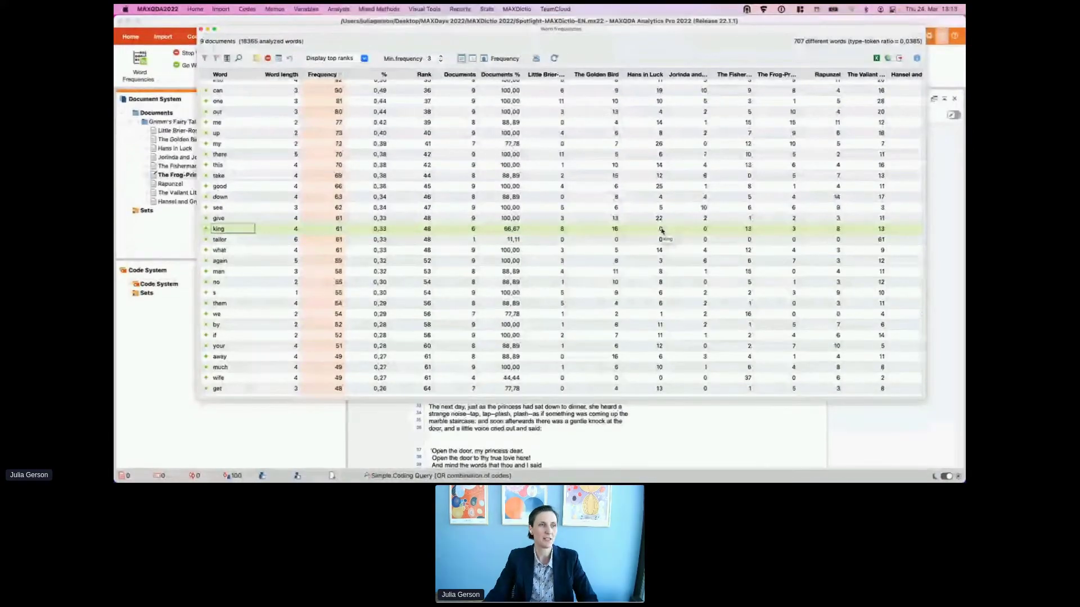
Step: Compare the frequency and rank displays in the document columns from the start of the word list, and leave them on Rank
scroll(661, 230, "up", 10)
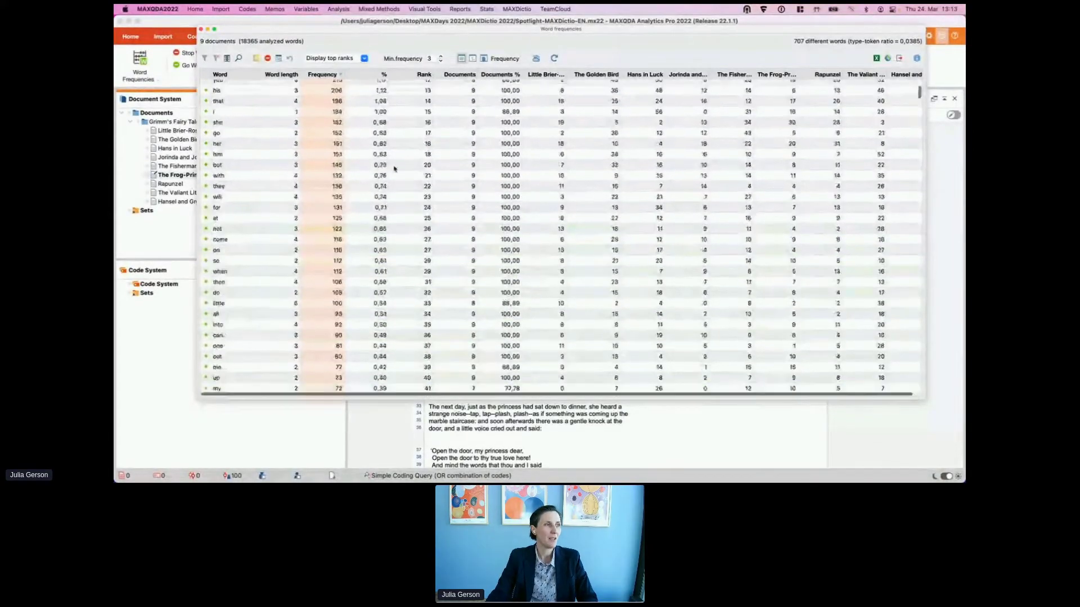
scroll(394, 168, "up", 5)
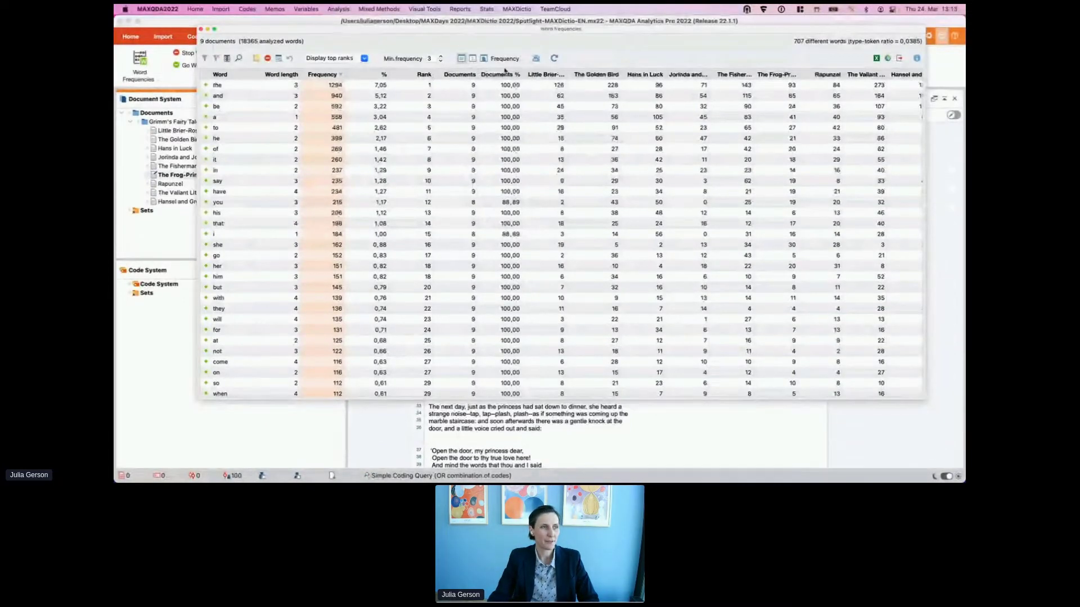
left_click(472, 59)
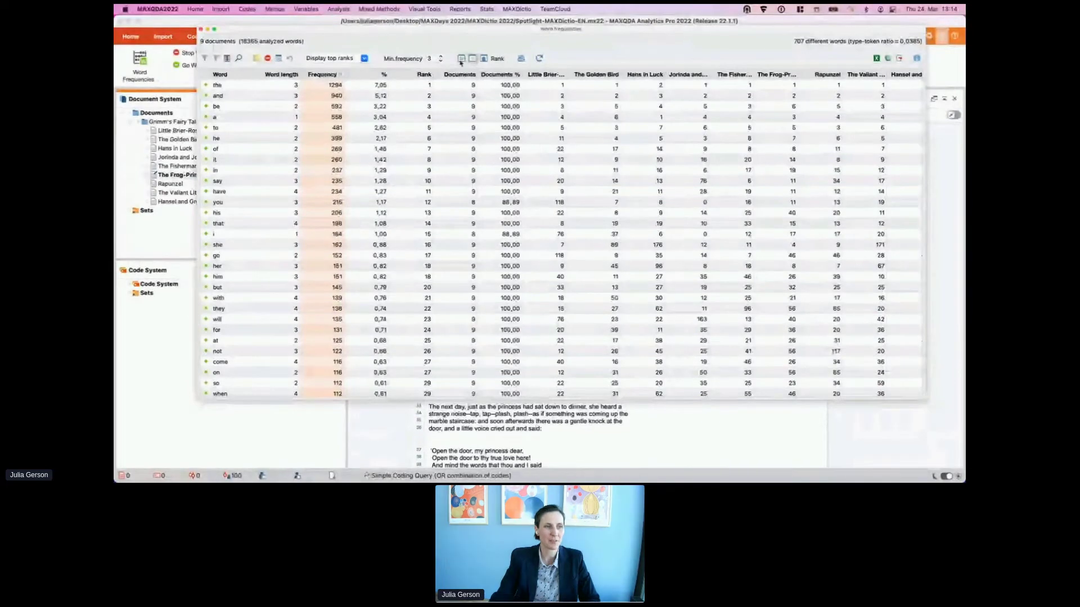
left_click(485, 59)
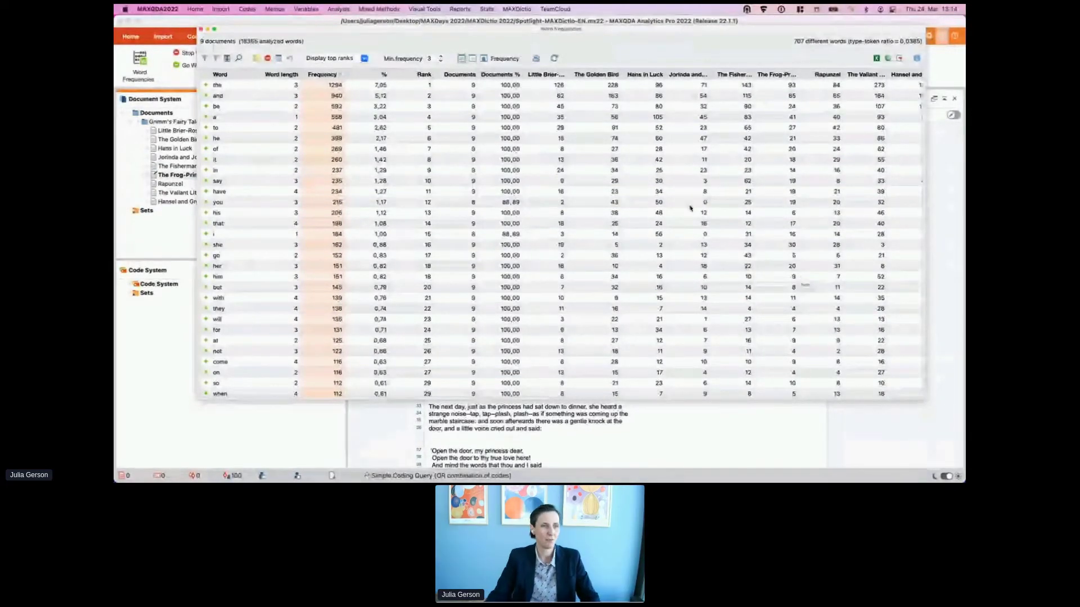
left_click(474, 58)
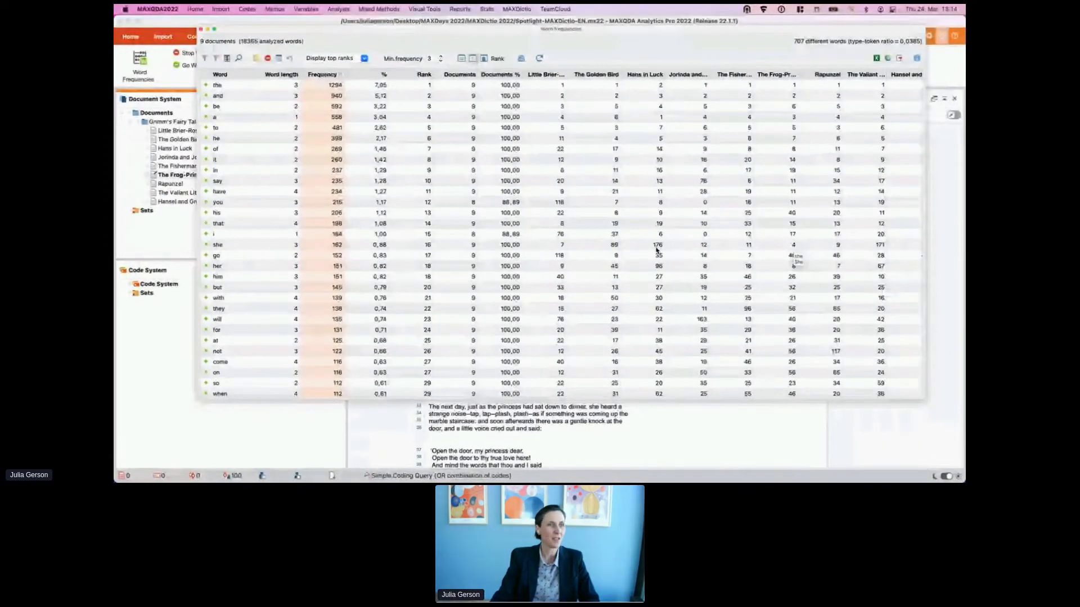
Step: Find the word "king" in the frequency list again and open its search results
left_click_drag(582, 35, 551, 35)
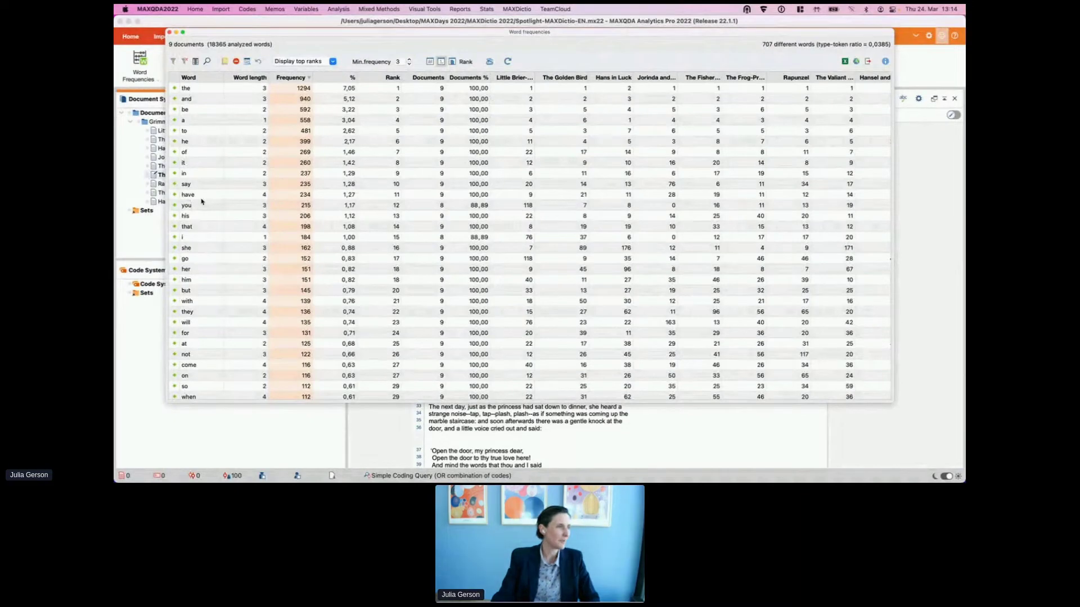
mouse_move(204, 200)
scroll(207, 224, "down", 1)
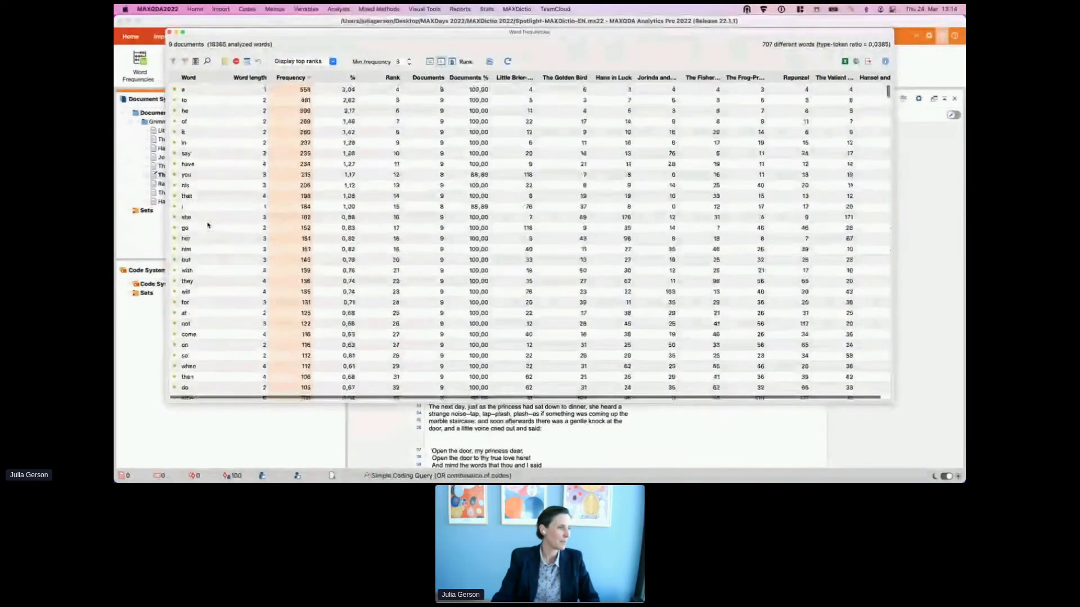
scroll(214, 333, "down", 5)
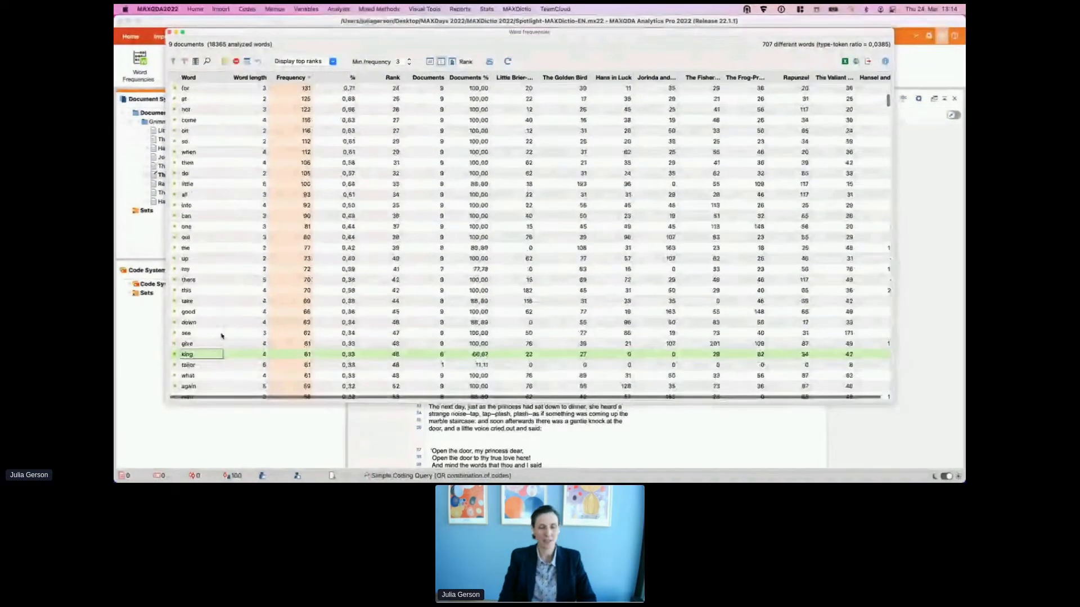
right_click(194, 353)
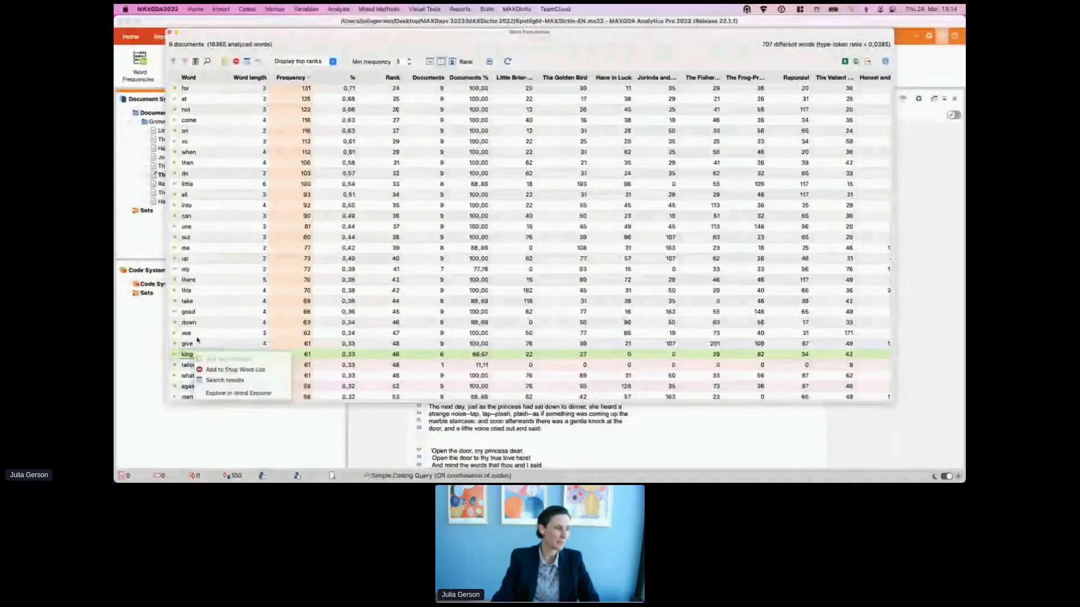
left_click(224, 380)
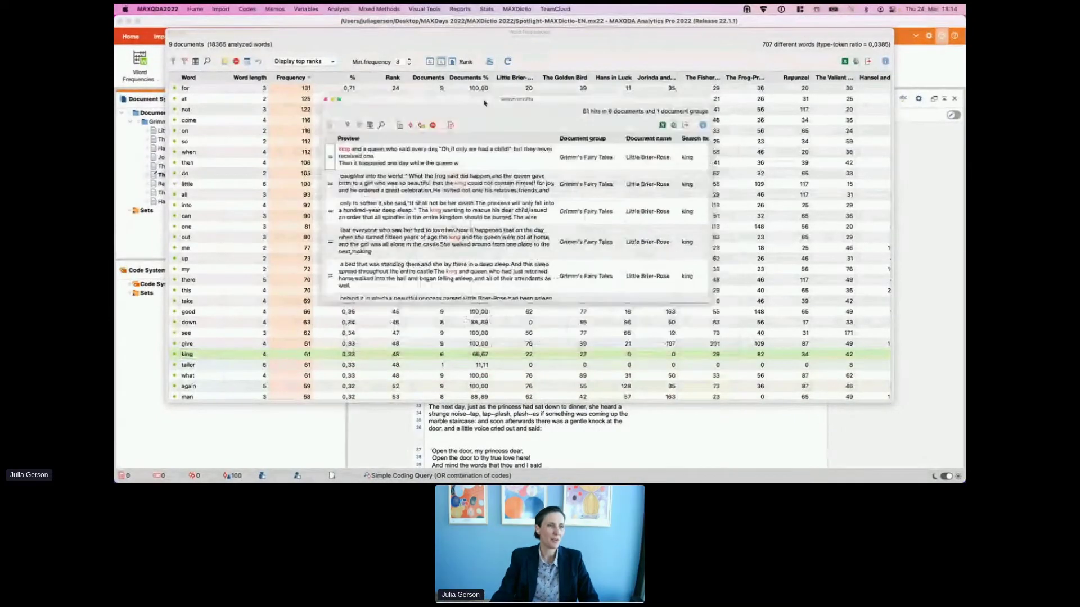
Step: Enlarge the search results window, browse the text passages containing "king", and close both the search results and the word frequency table
left_click_drag(707, 301, 878, 415)
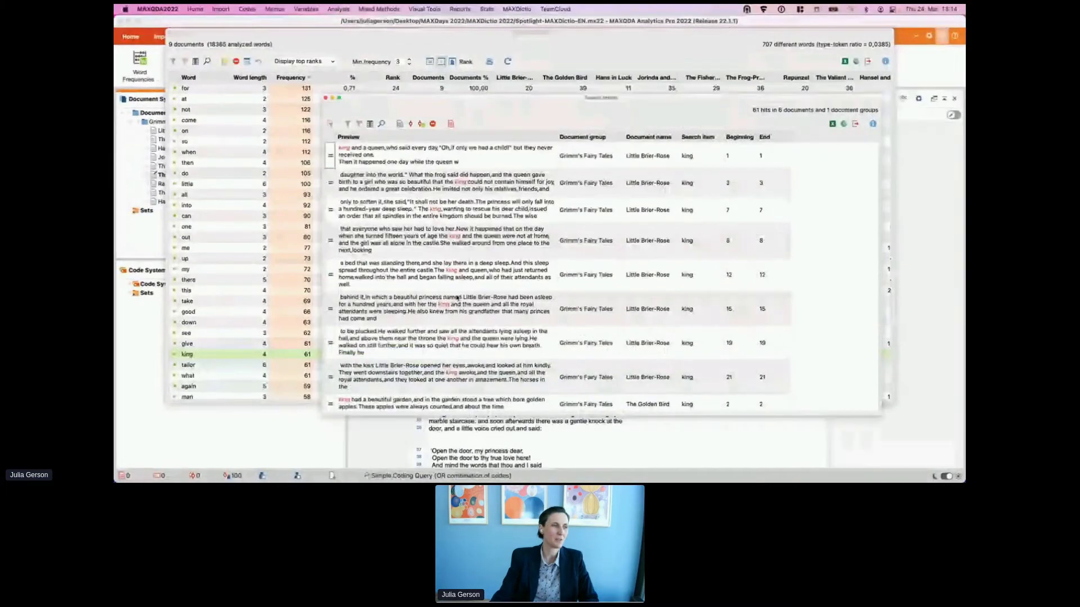
scroll(457, 298, "down", 20)
scroll(460, 306, "up", 15)
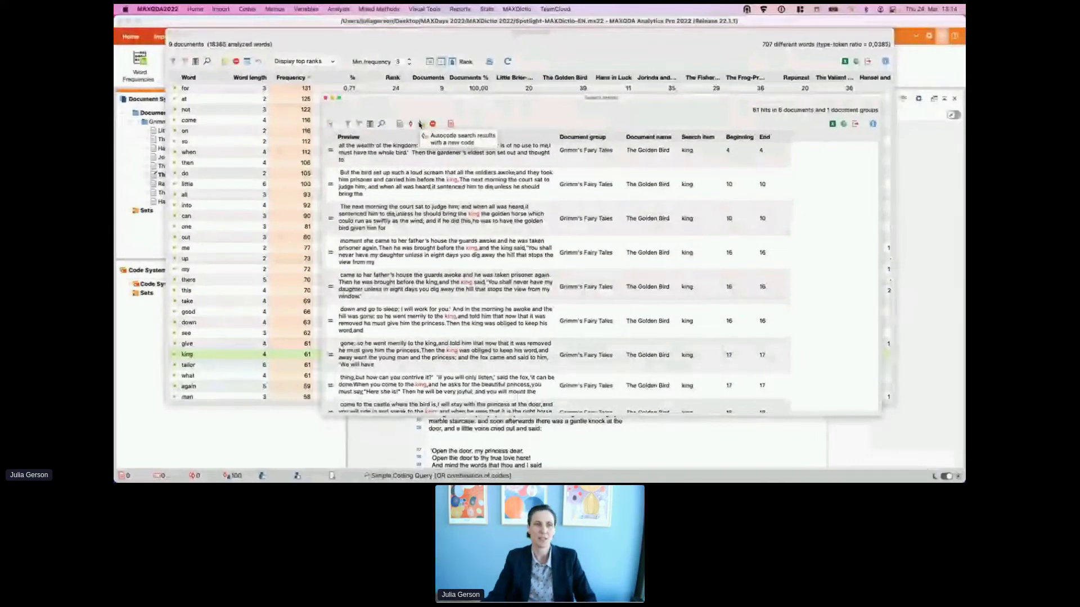
left_click(325, 100)
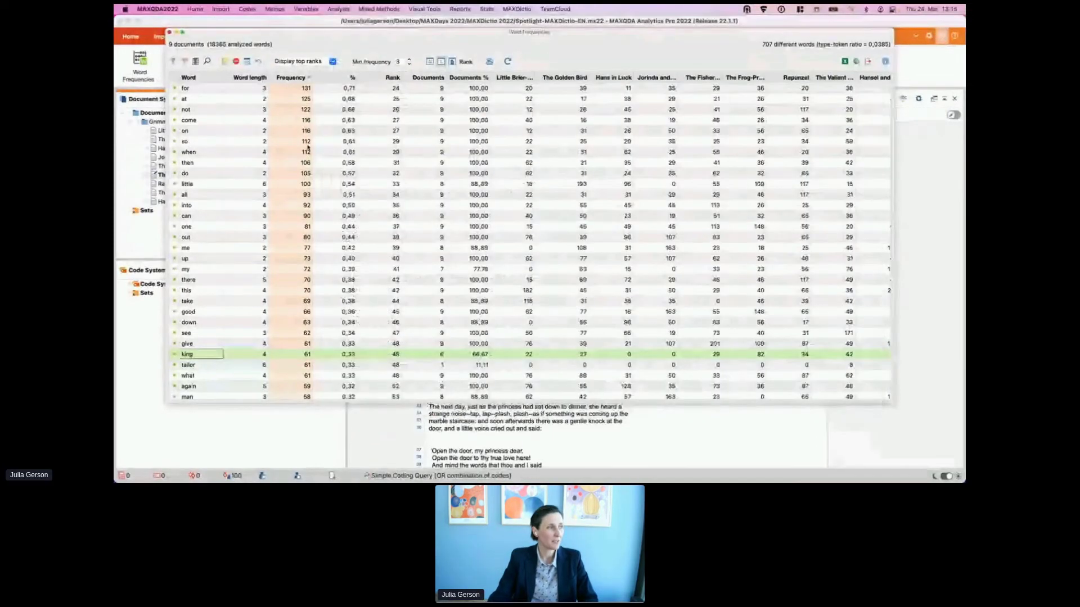
key("super+w")
Step: Run a word combinations analysis for combinations of 3 to 3 words across all documents, with no differentiation
mouse_move(300, 197)
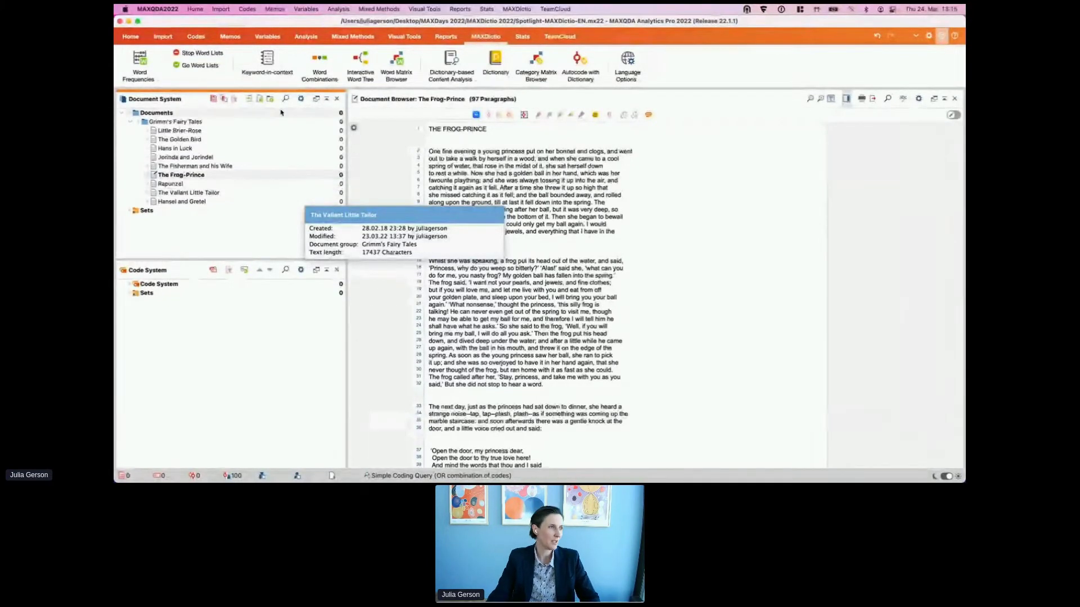
left_click(331, 70)
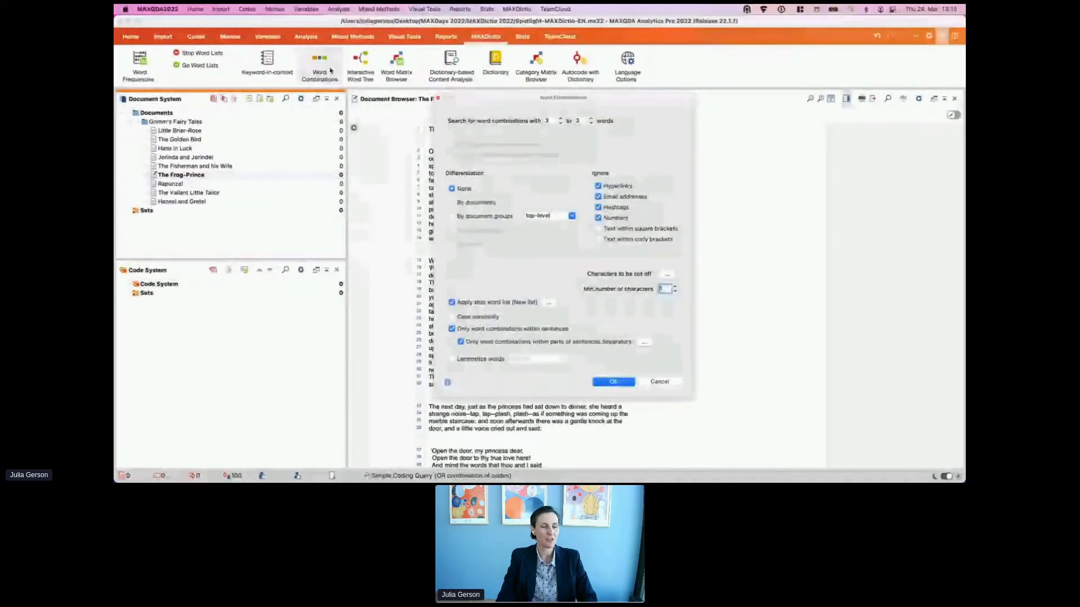
scroll(330, 68, "down", 1)
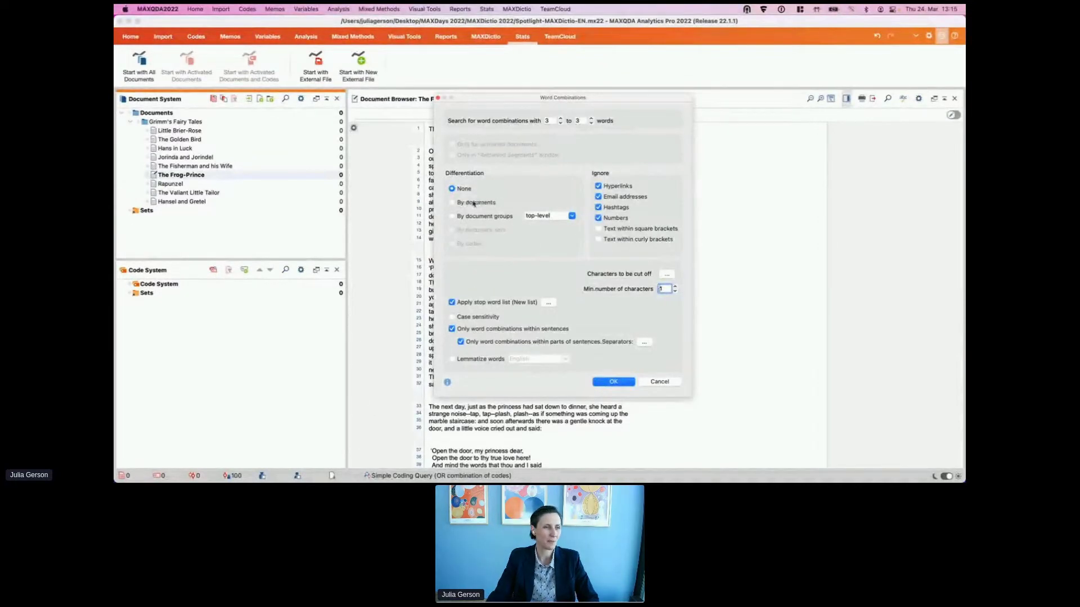
left_click(619, 382)
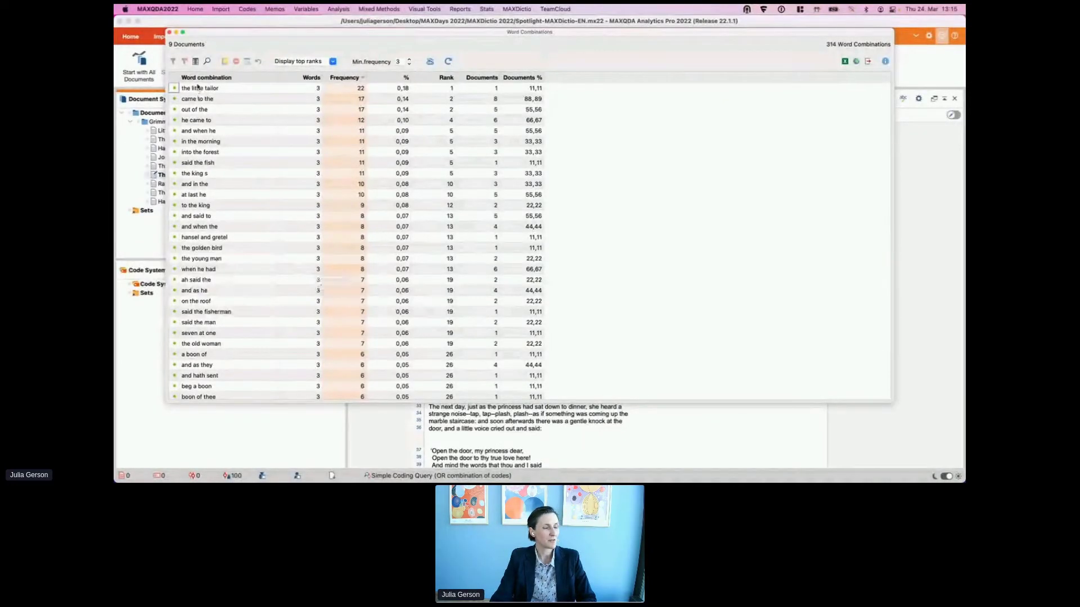
Step: Review the list of most frequent three-word combinations and close the results window
left_click_drag(186, 53, 227, 46)
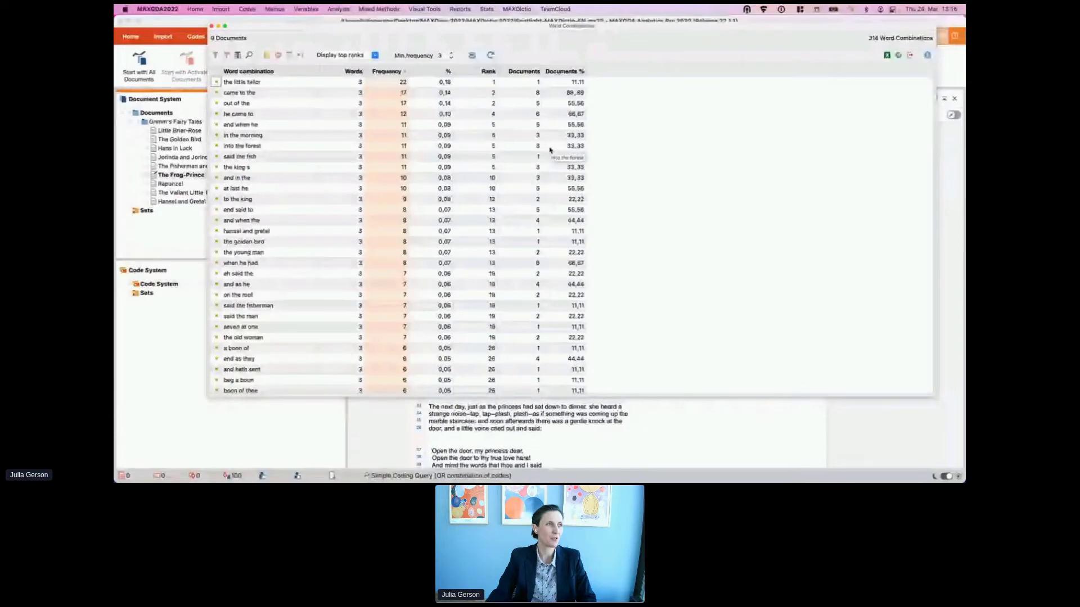
scroll(327, 284, "down", 3)
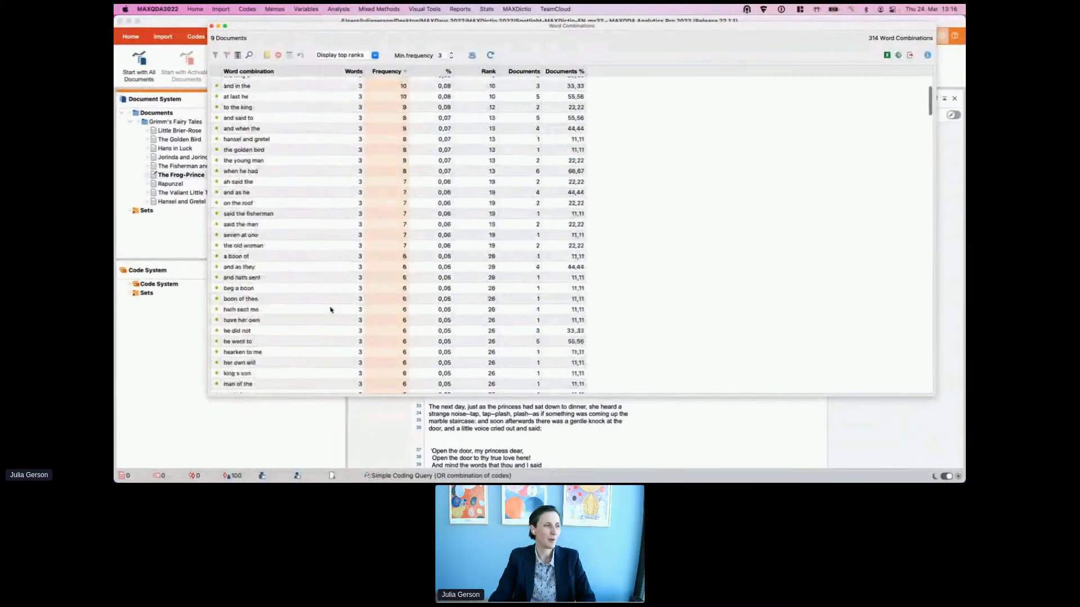
scroll(330, 309, "up", 5)
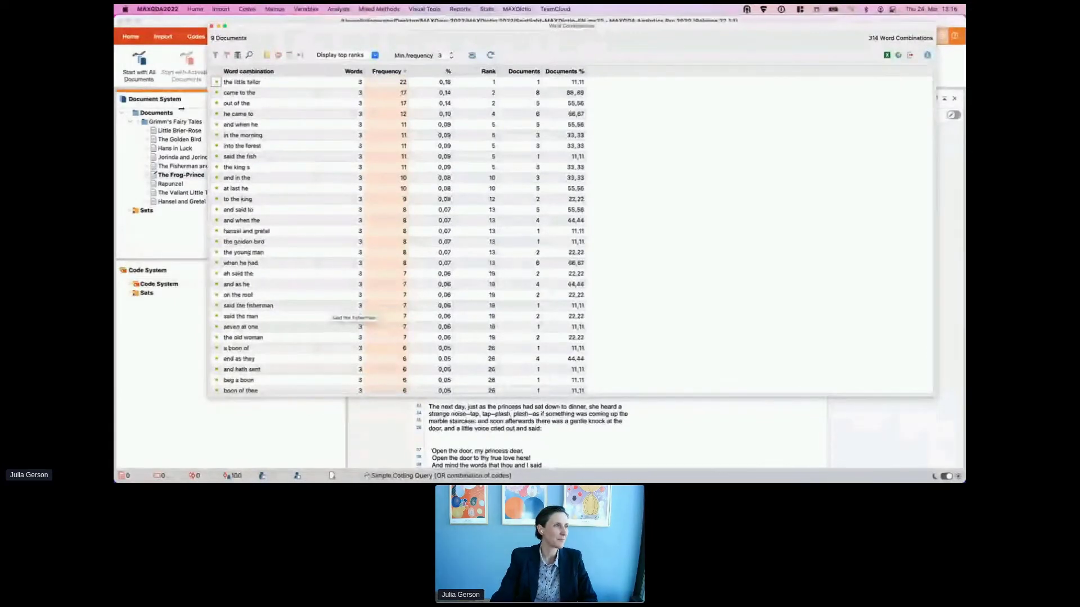
left_click(211, 26)
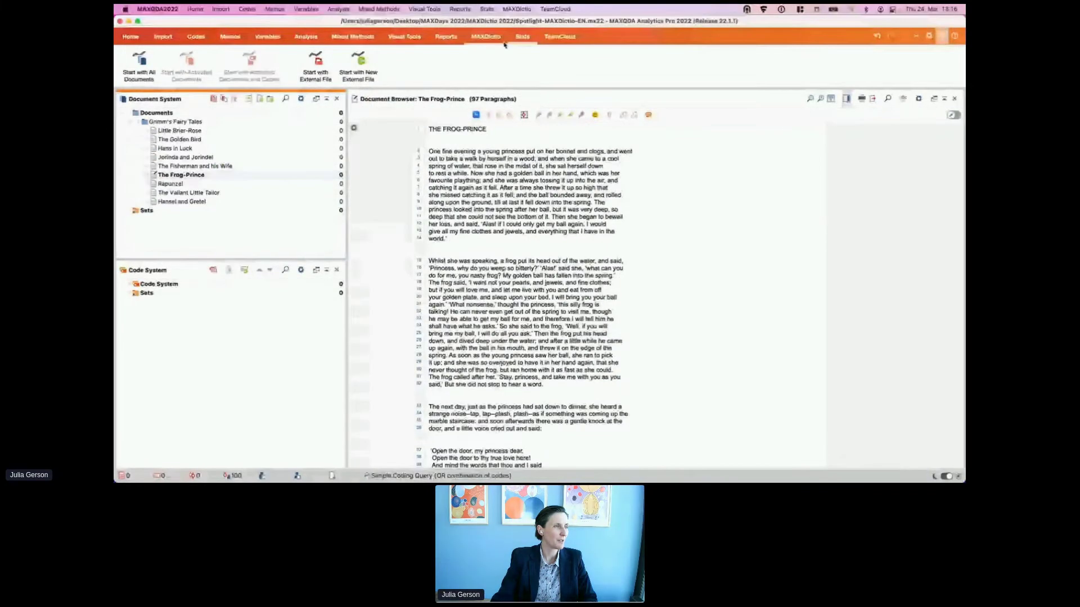
Step: Rerun the word frequency analysis on the fairy tales with differentiation set to None
left_click(485, 36)
left_click(139, 64)
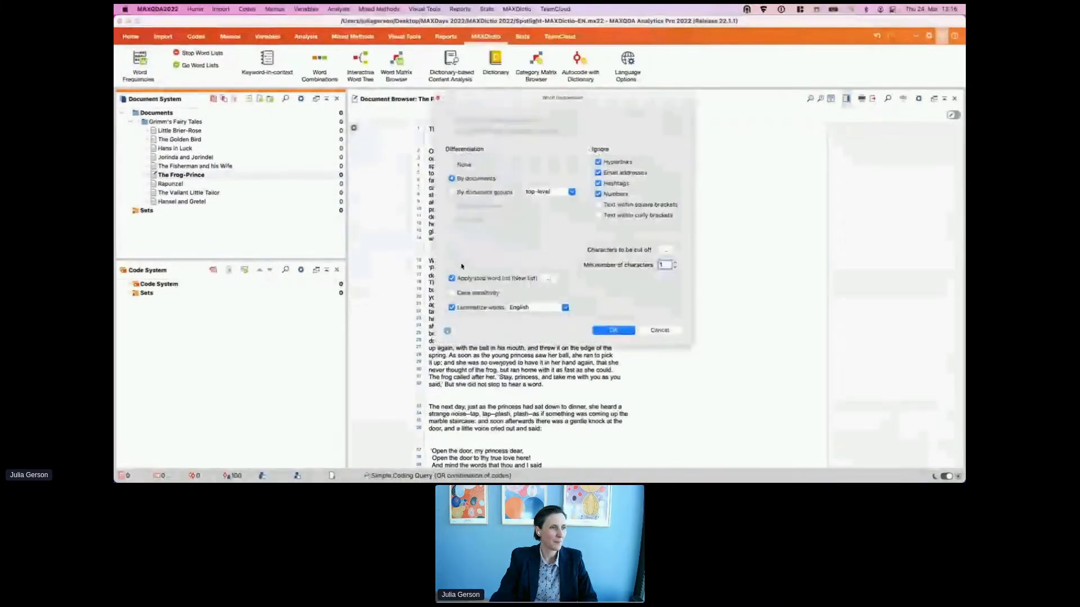
left_click(453, 165)
left_click(618, 332)
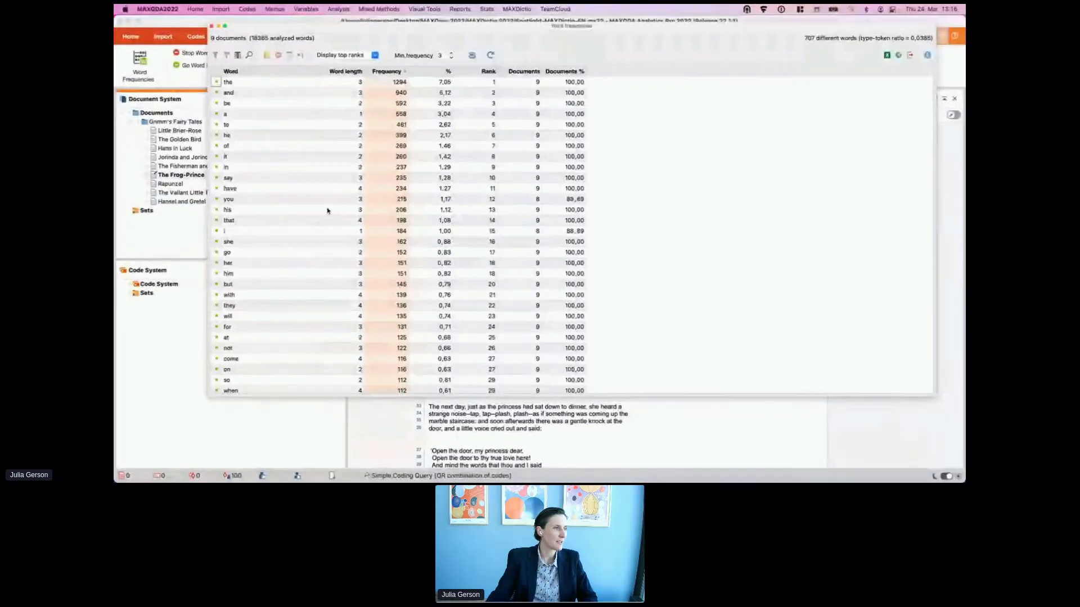
Step: Examine which inflected forms are grouped under the lemmas "say" and "have" in the word frequency list
left_click(236, 179)
left_click_drag(236, 178, 228, 178)
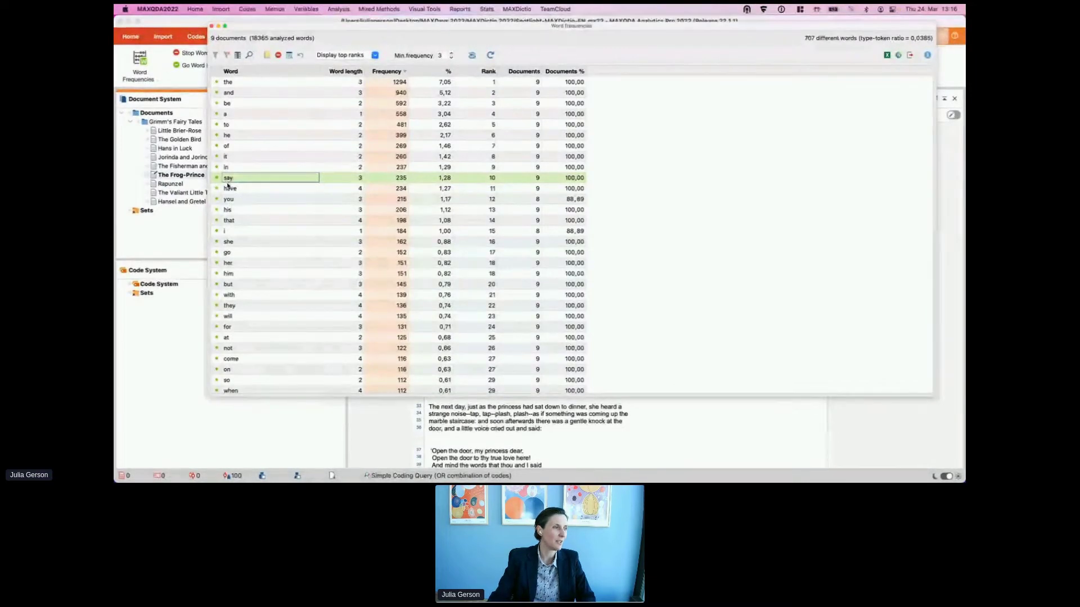
mouse_move(230, 190)
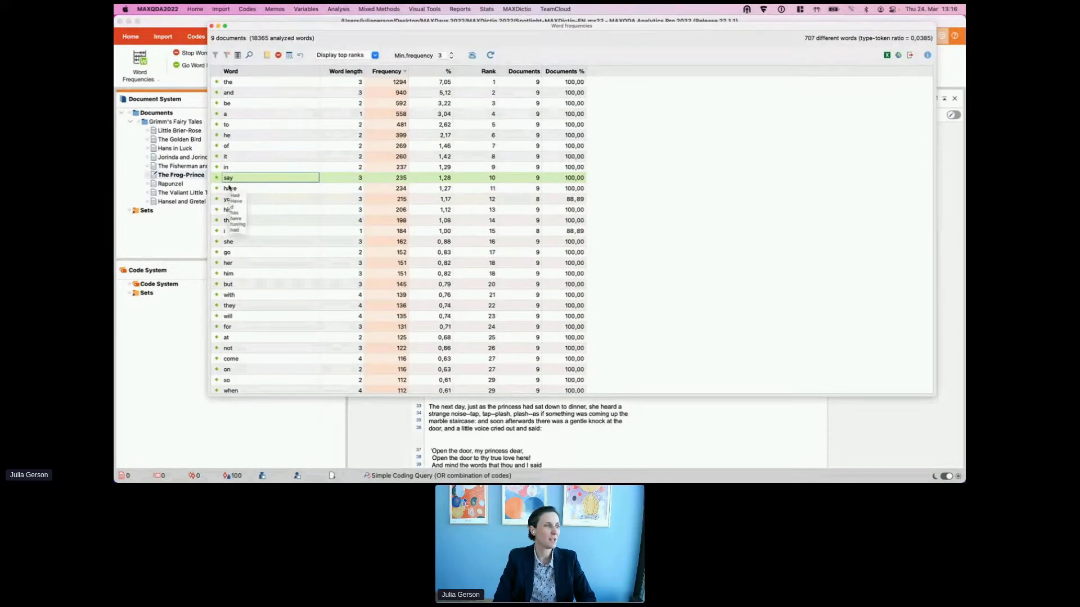
Step: Close the word frequencies and run a keyword-in-context search for "king", finding whole words with 5 words of context before and after
left_click(211, 26)
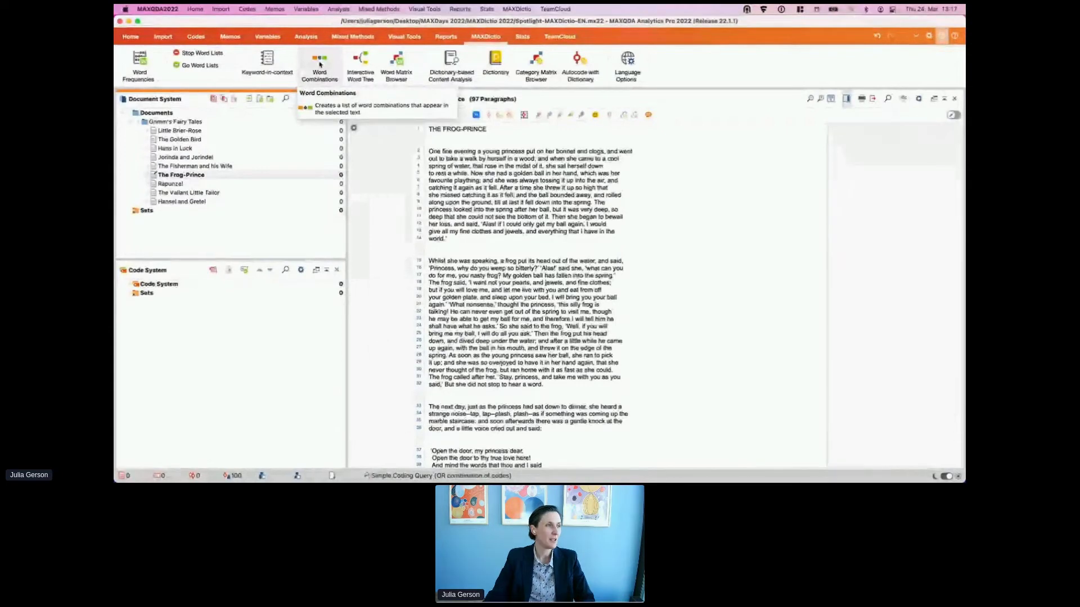
left_click(268, 58)
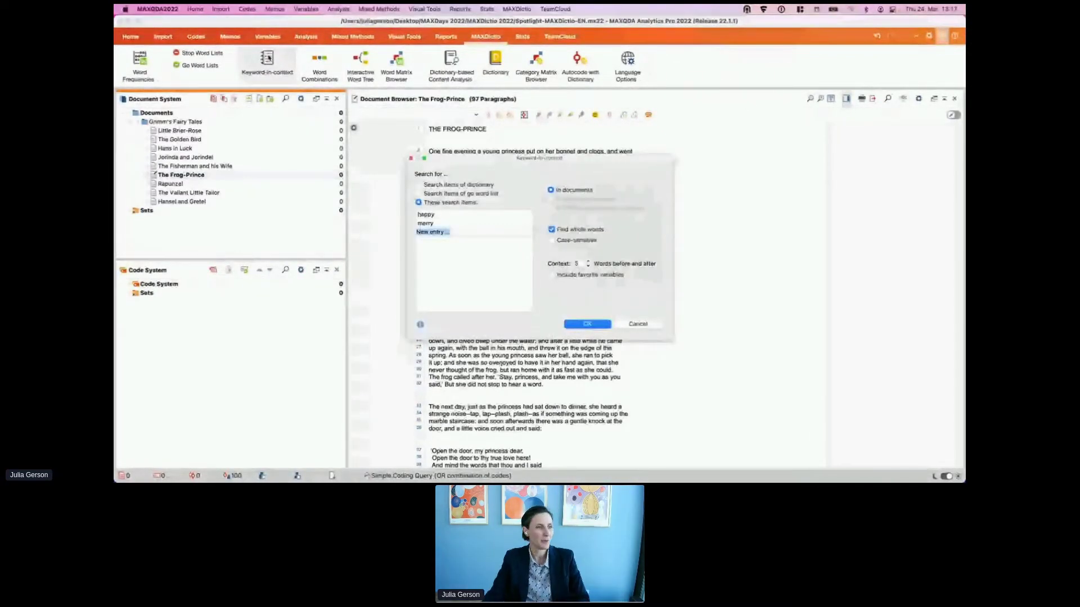
left_click(529, 223)
left_click(529, 215)
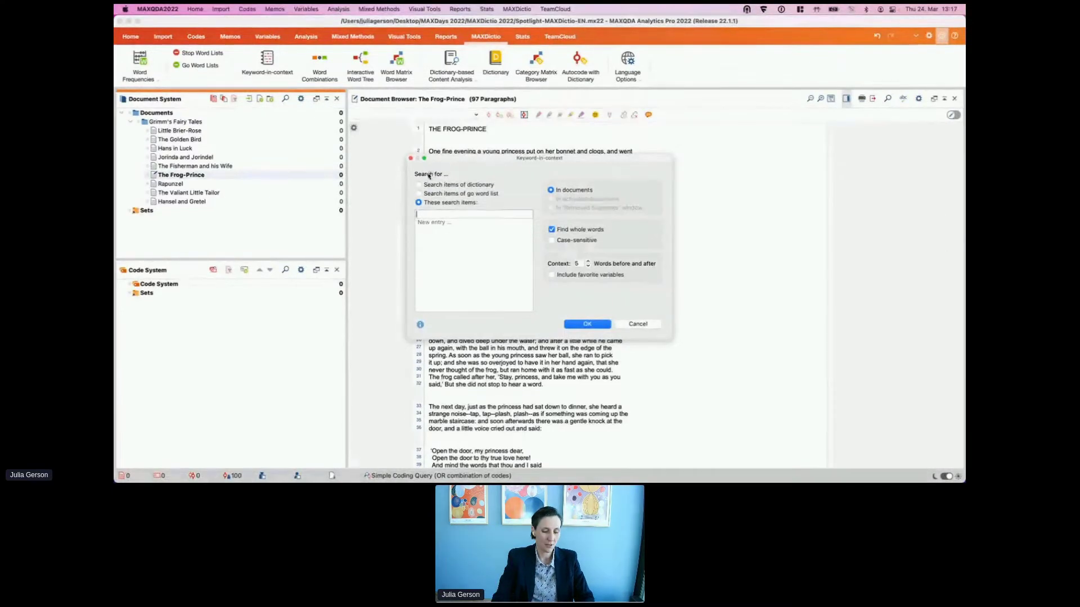
type("king")
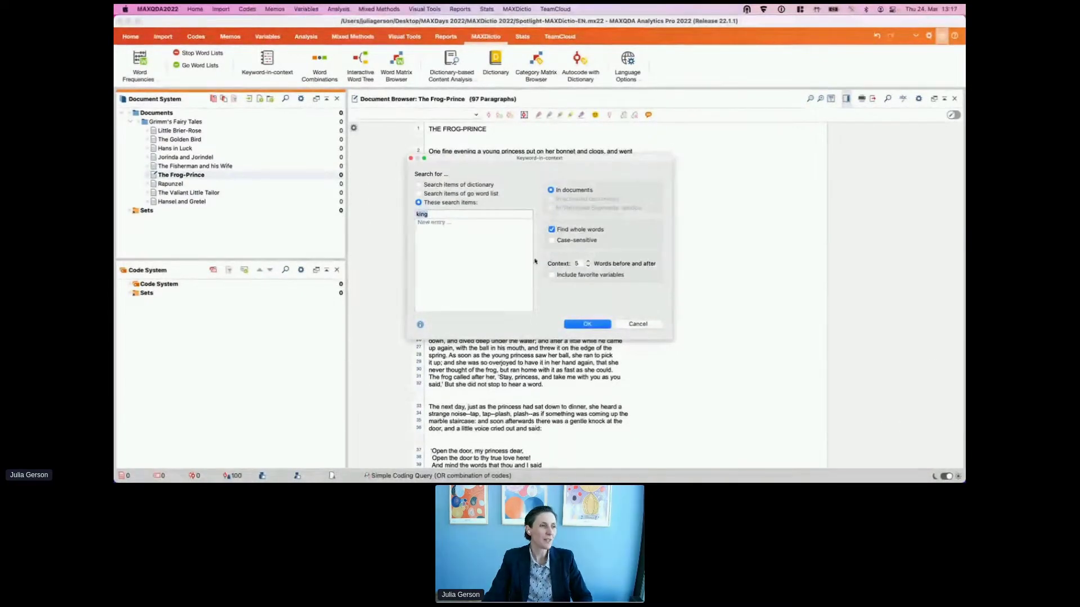
left_click(457, 216)
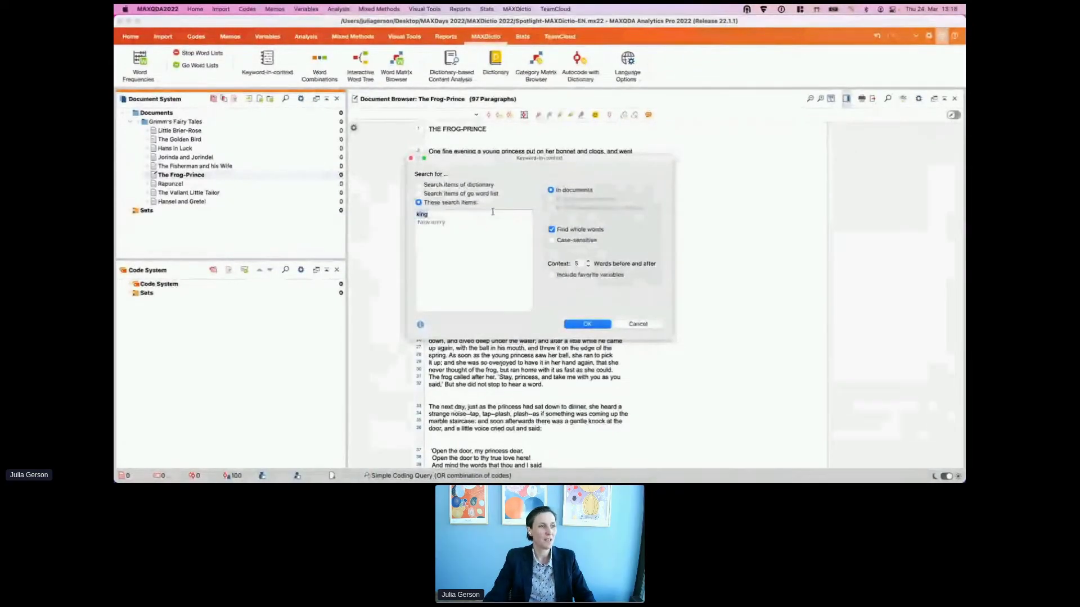
left_click(565, 227)
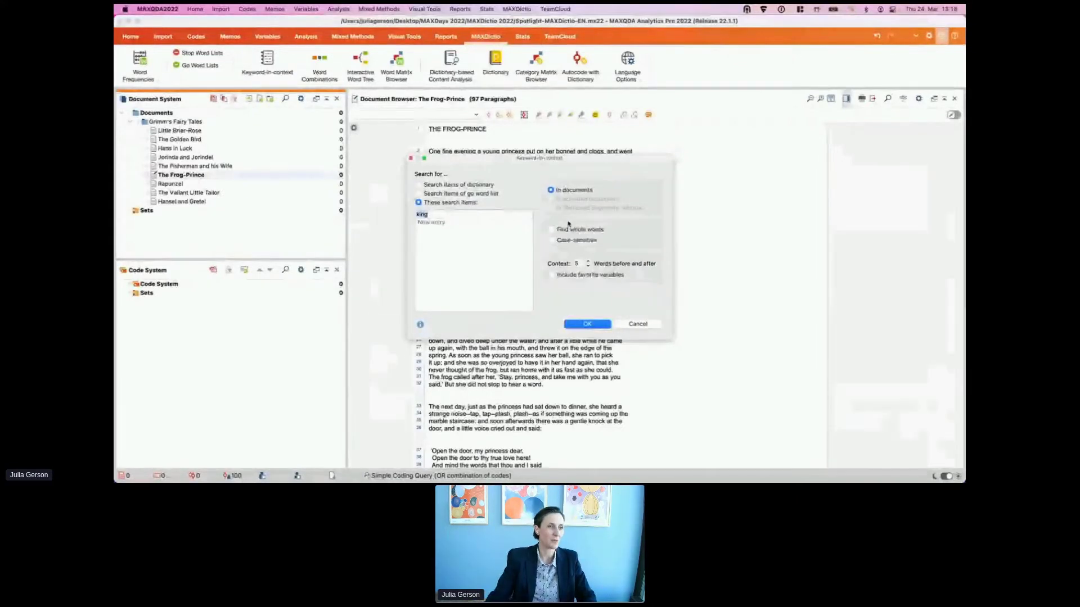
left_click(551, 230)
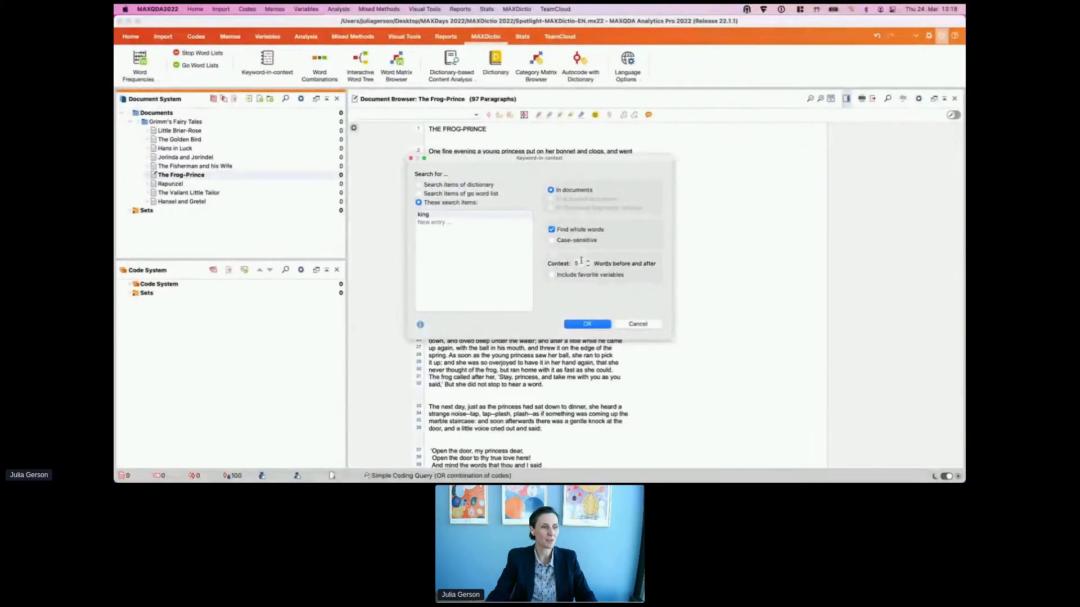
left_click(589, 322)
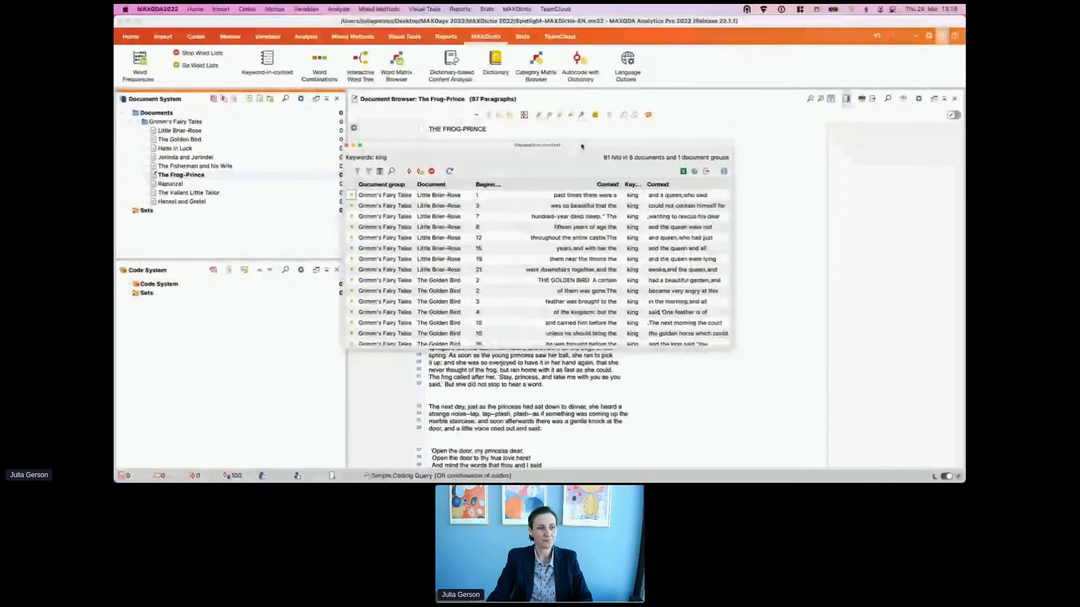
Step: Enlarge and reposition the keyword-in-context results window and widen its columns so the keyword heading is fully readable
left_click_drag(582, 146, 539, 98)
left_click_drag(694, 302, 759, 315)
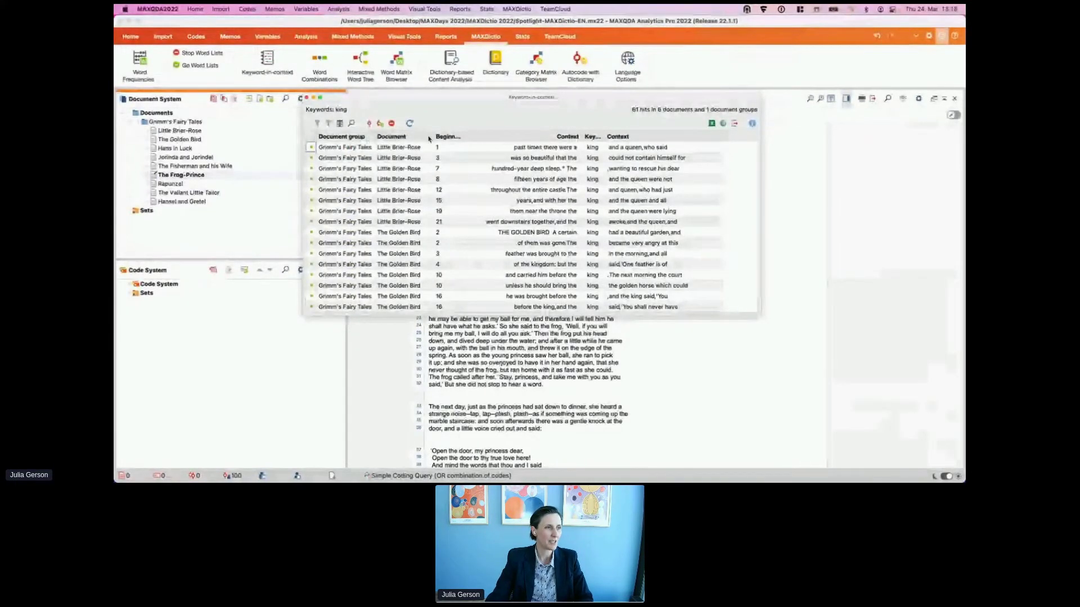
left_click_drag(434, 135, 437, 135)
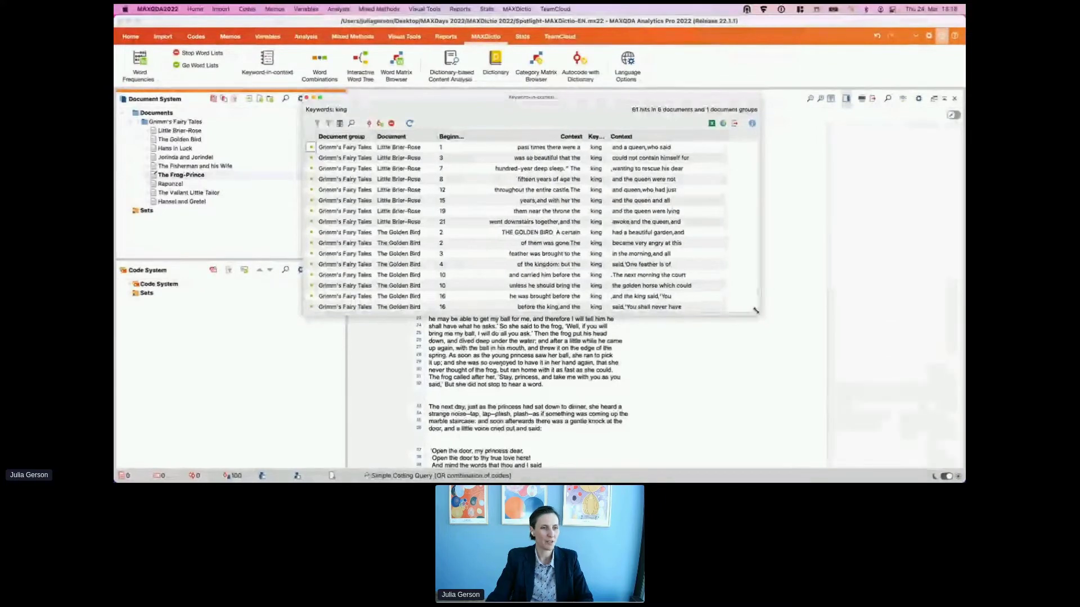
left_click_drag(772, 329, 850, 447)
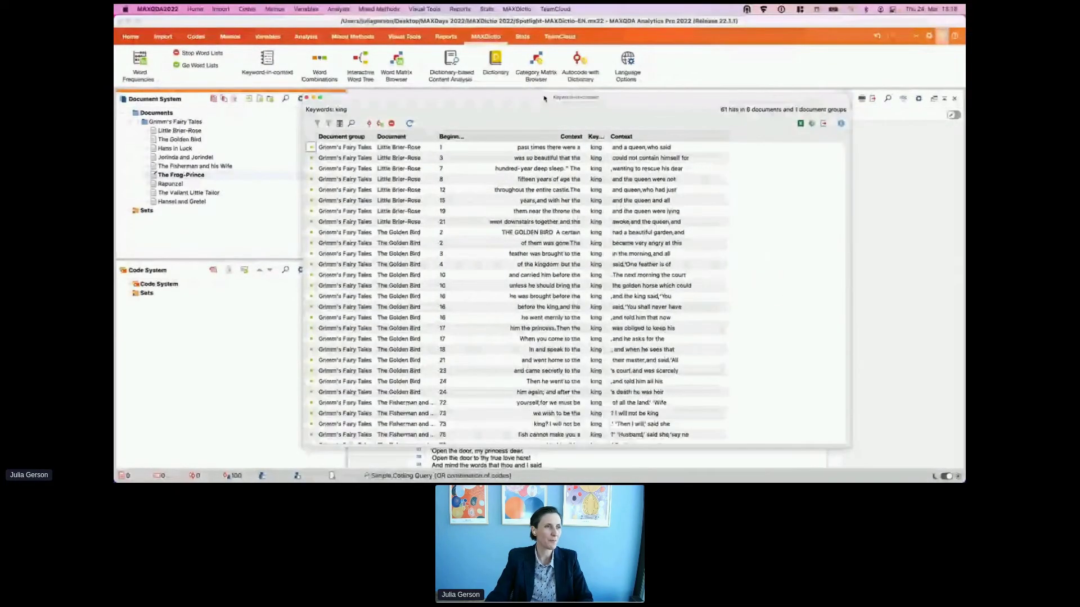
left_click_drag(544, 99, 528, 20)
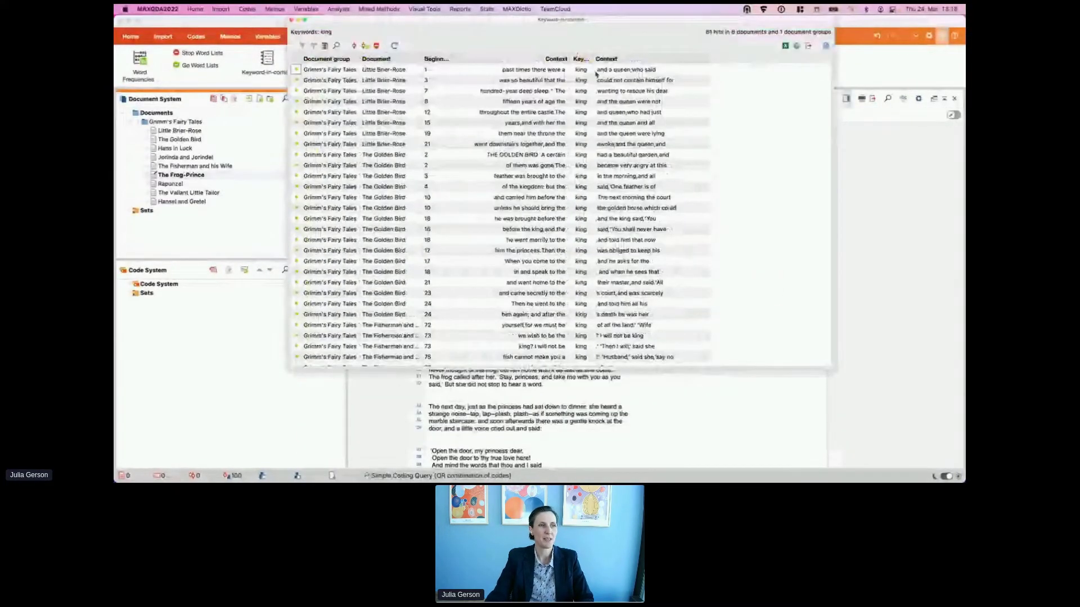
double_click(594, 58)
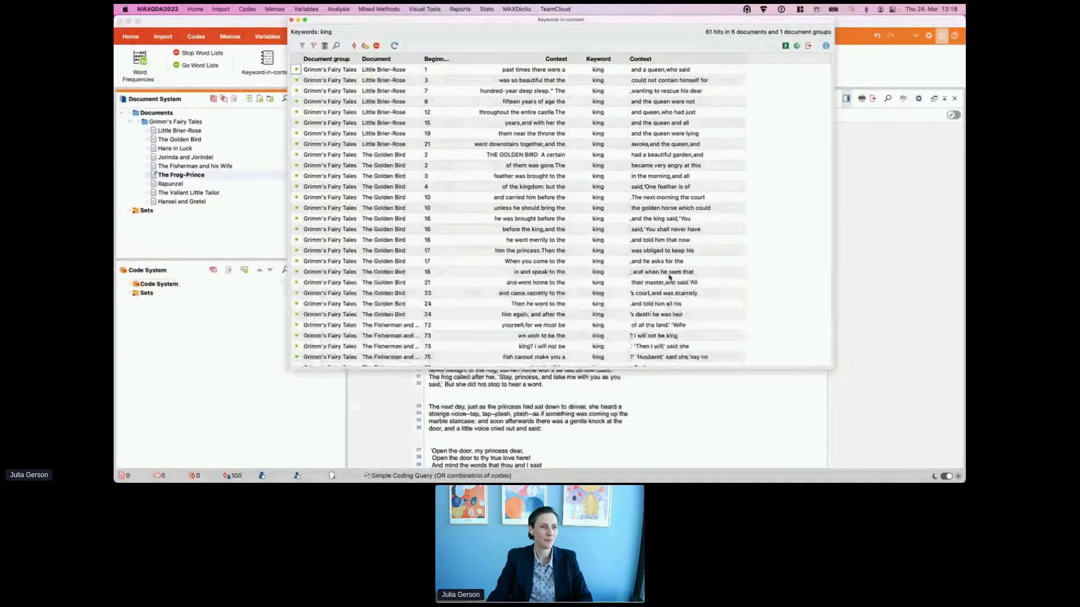
Step: Browse the "king" hits and view selected ones in their source text in The Fisherman and his Wife and The Frog-Prince
scroll(646, 243, "down", 3)
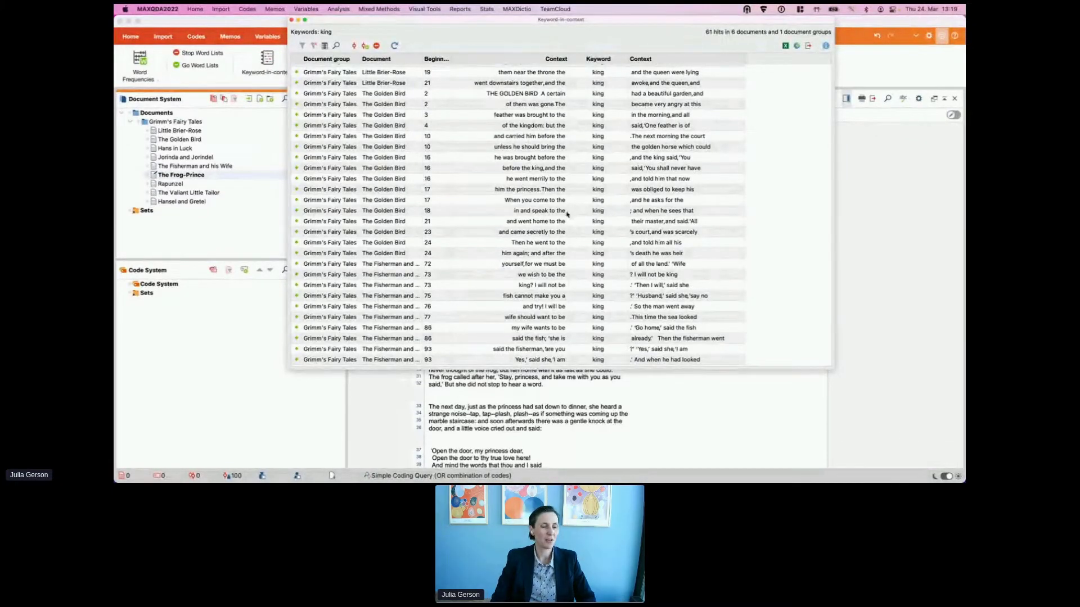
scroll(585, 191, "down", 6)
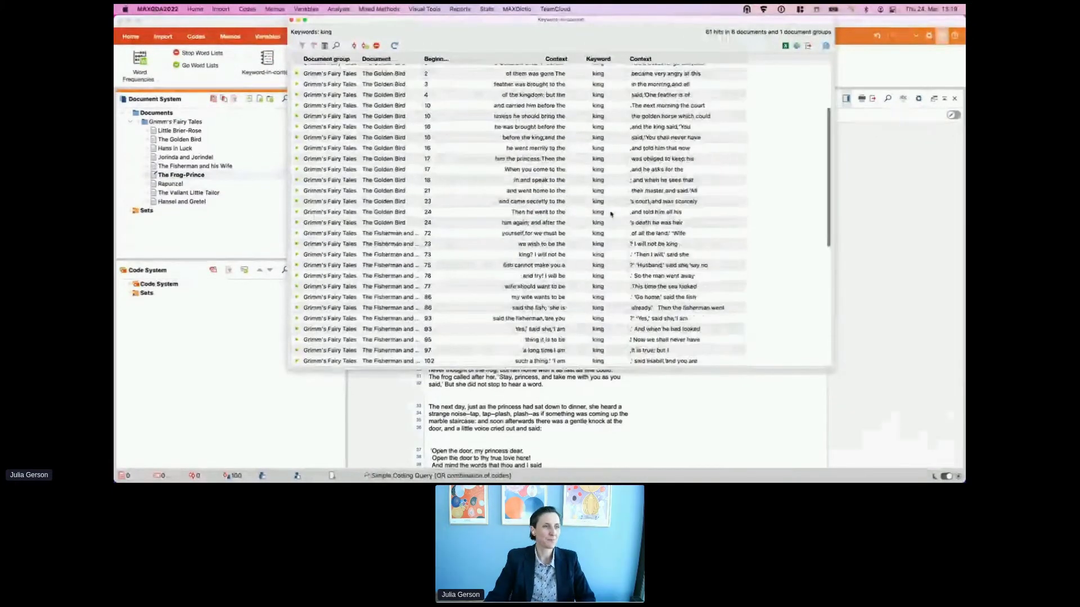
left_click(604, 163)
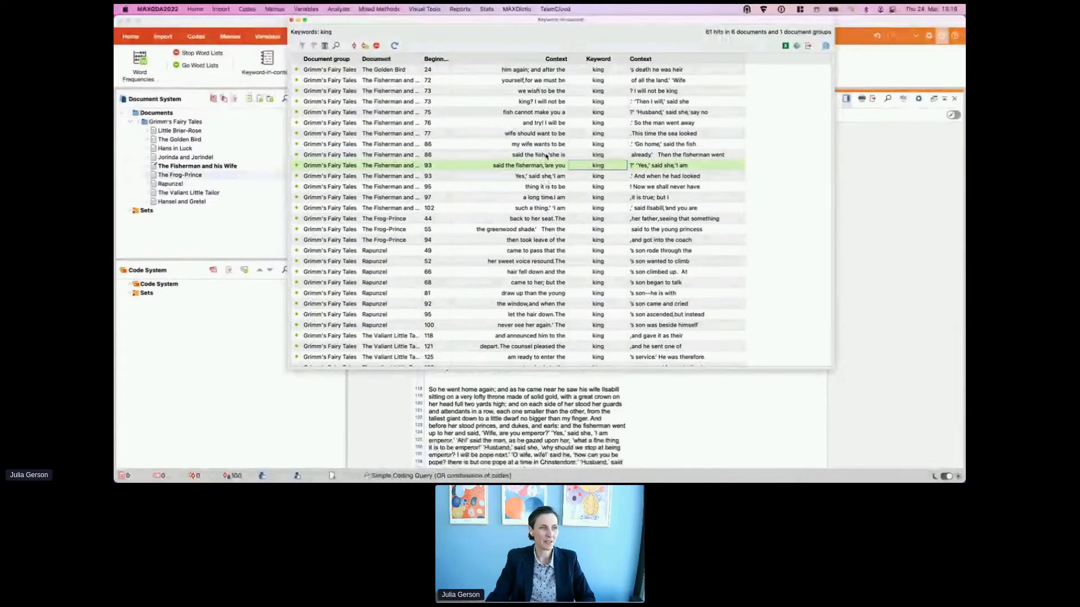
left_click_drag(528, 25, 413, 202)
left_click(563, 290)
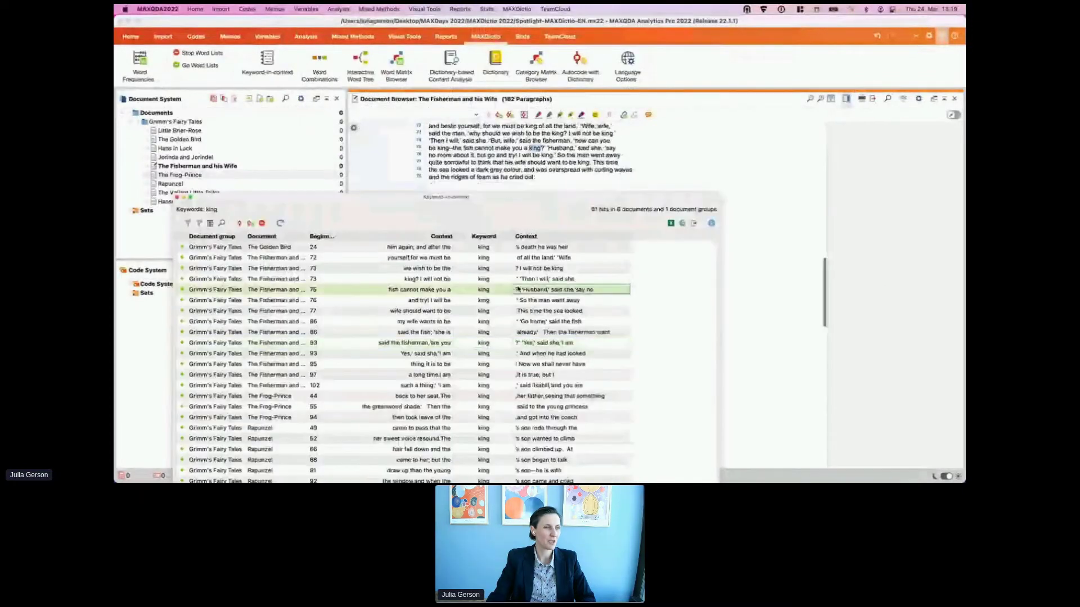
left_click(524, 417)
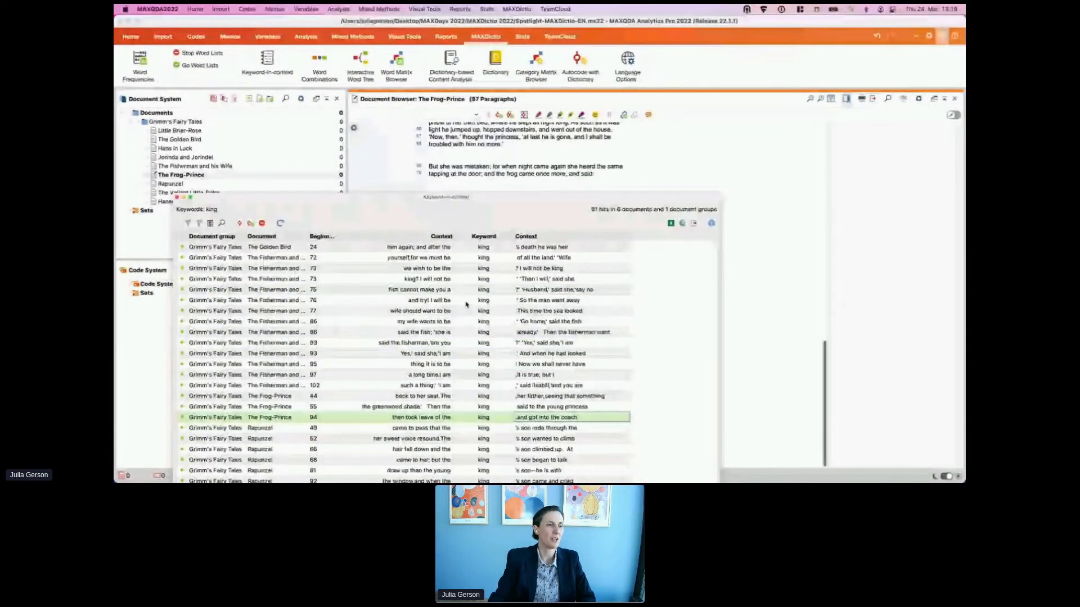
left_click_drag(376, 200, 497, 90)
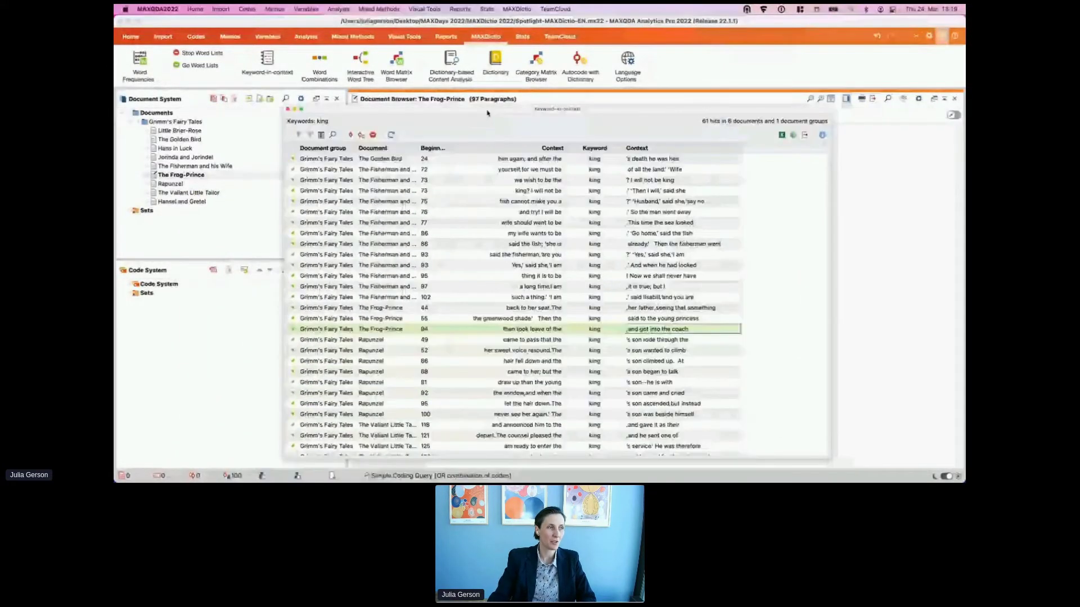
left_click(371, 112)
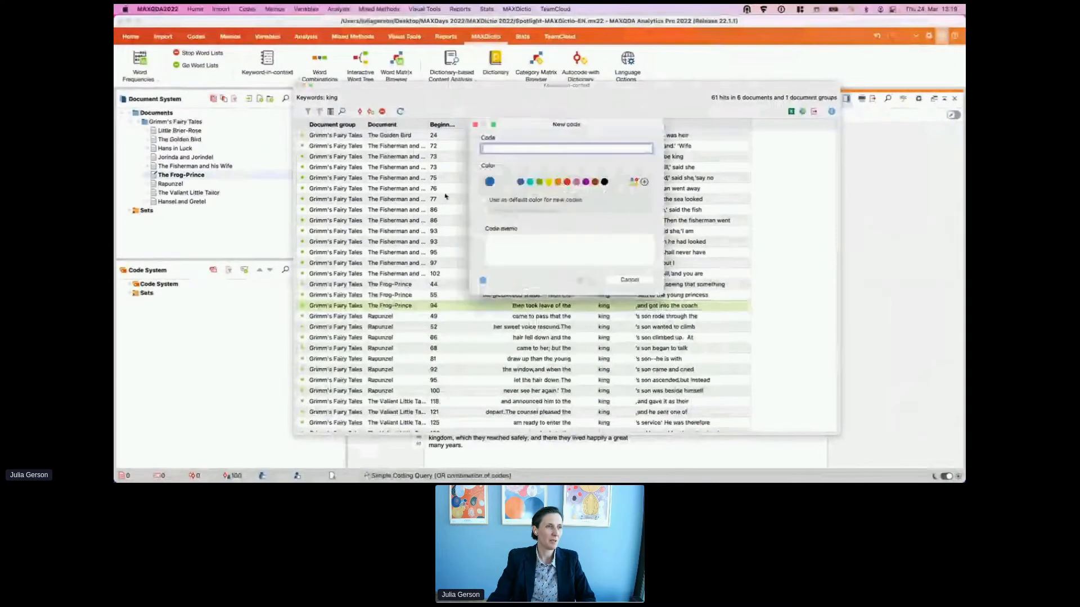
type("king")
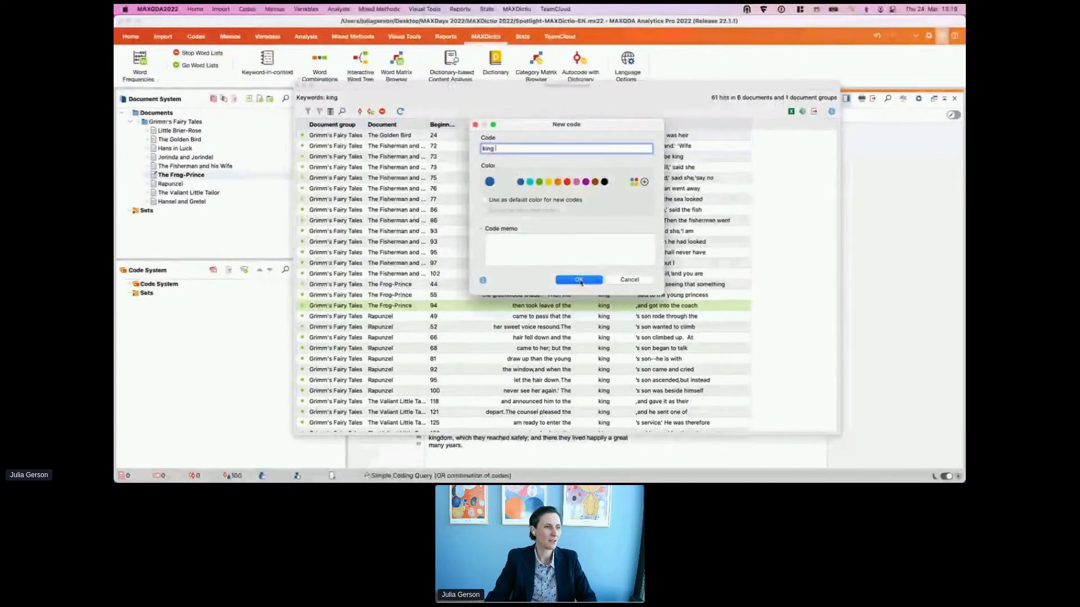
key("Return")
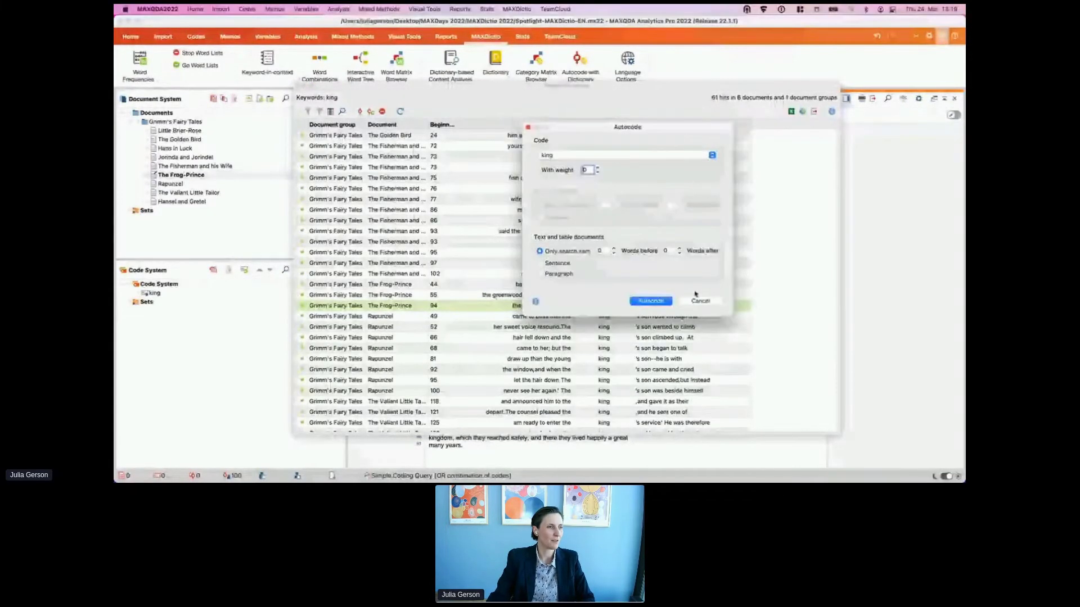
left_click(700, 300)
Step: Select all keyword hits and start autocoding them with a new code named "king"
left_click(443, 231)
key("super+a")
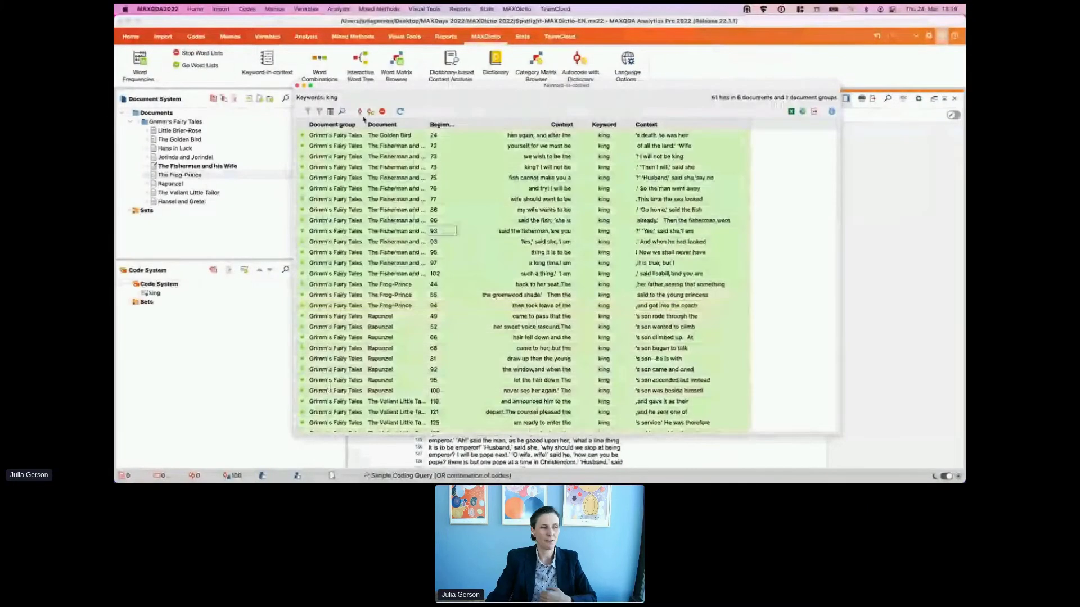
left_click(371, 114)
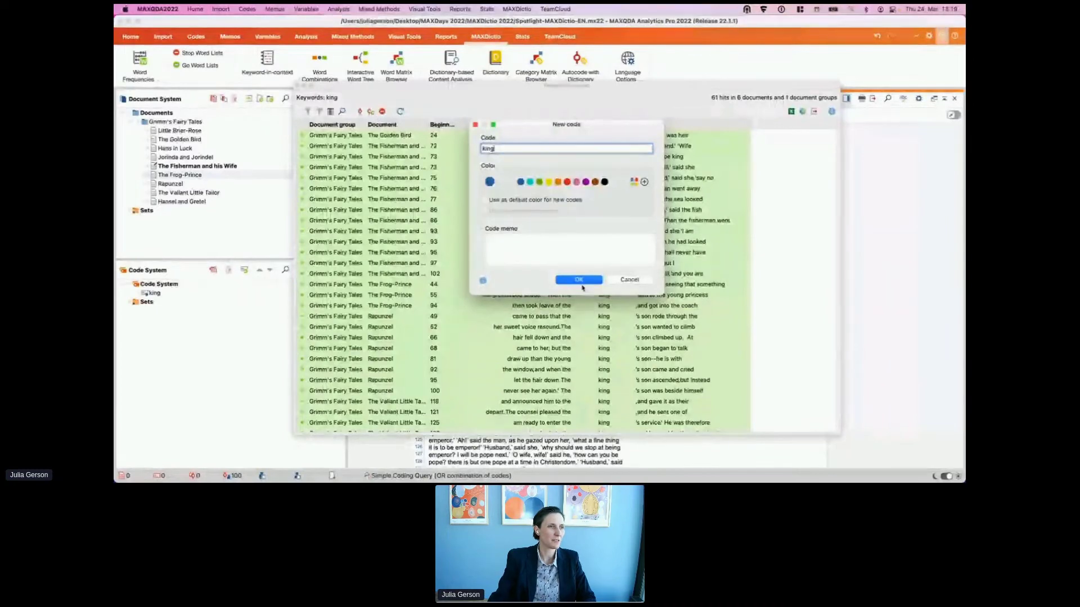
left_click(580, 281)
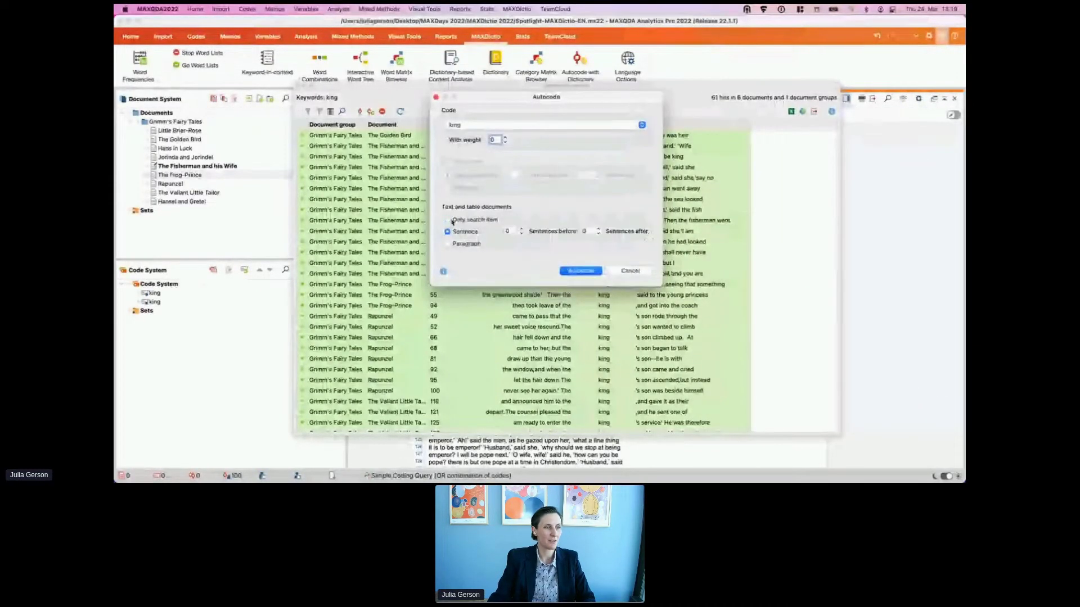
Step: Autocode only the search item with 5 words before and 5 words after, and close the keyword-in-context results
left_click(521, 219)
left_click(522, 219)
left_click(521, 219)
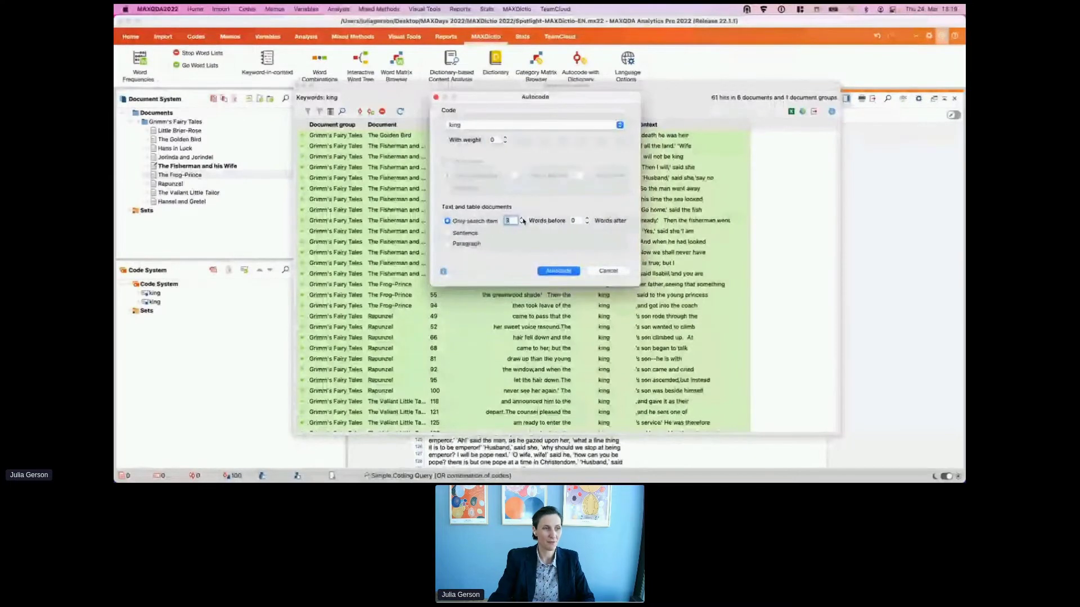
left_click(522, 218)
left_click(521, 219)
left_click(522, 219)
left_click(587, 218)
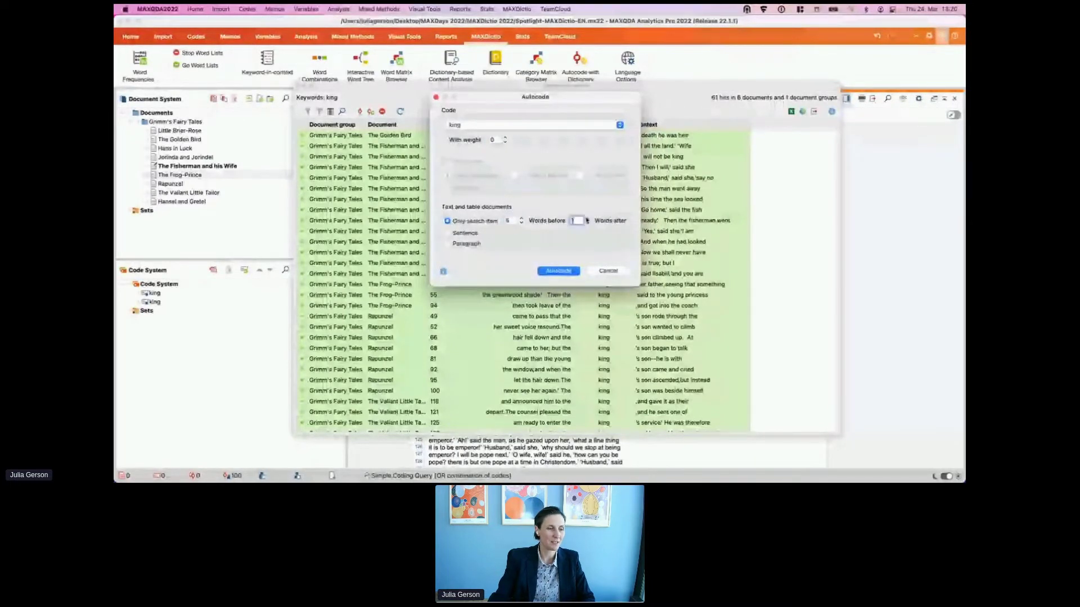
left_click(587, 219)
left_click(587, 219)
left_click(587, 219)
left_click(587, 219)
left_click(557, 271)
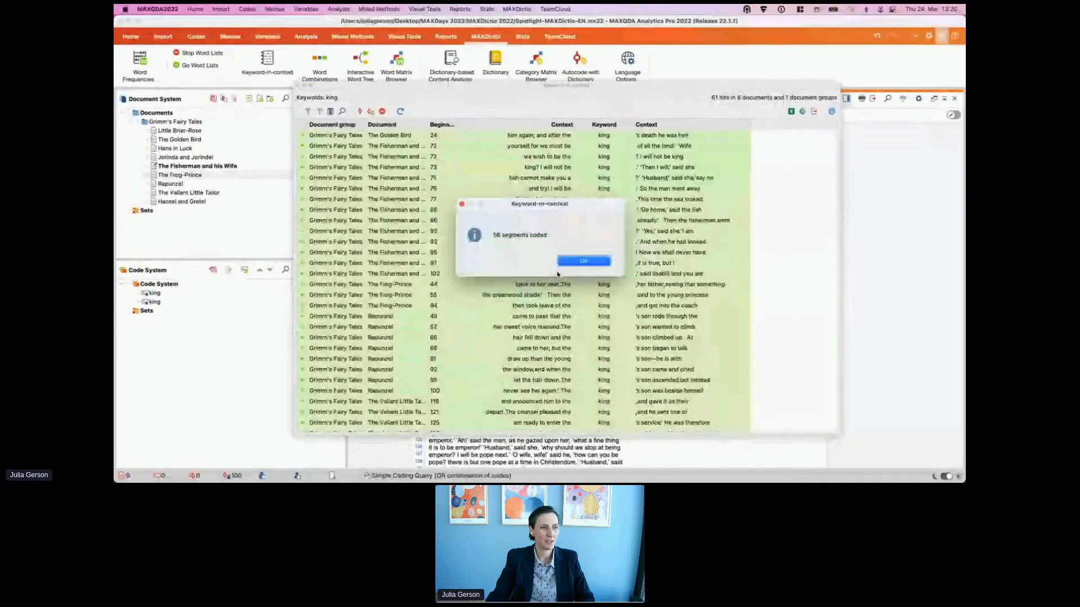
left_click(579, 259)
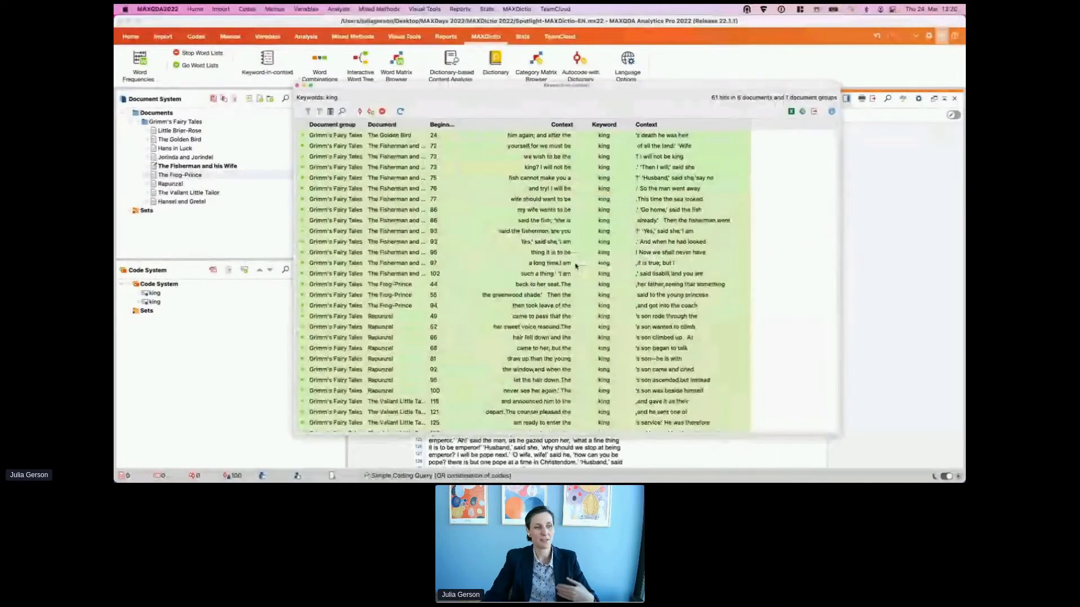
left_click(297, 85)
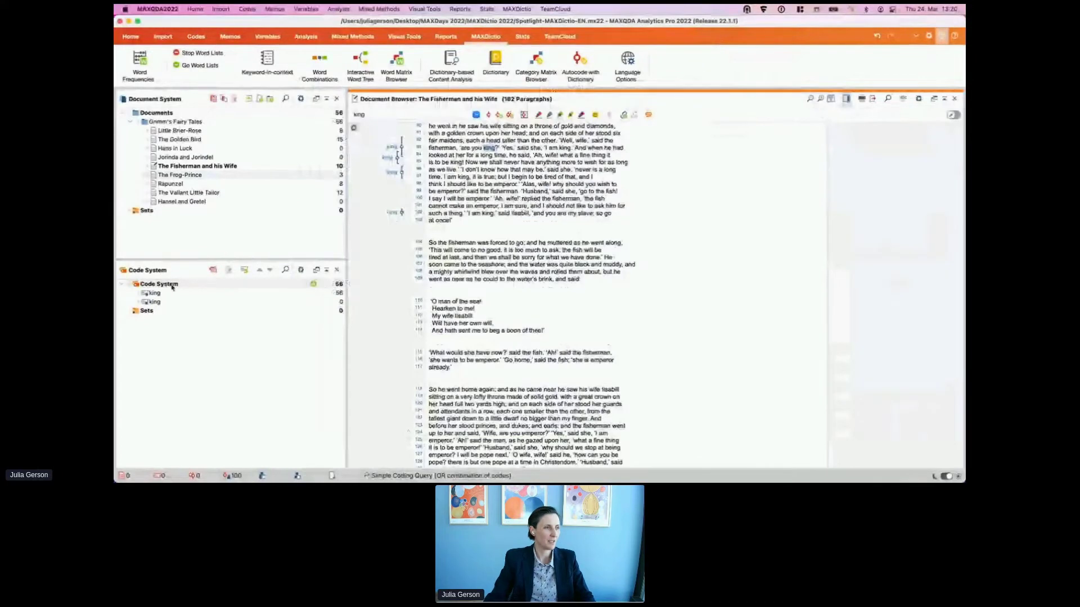
Step: Delete the duplicate "king" code that has no coded segments from the code system
mouse_move(315, 296)
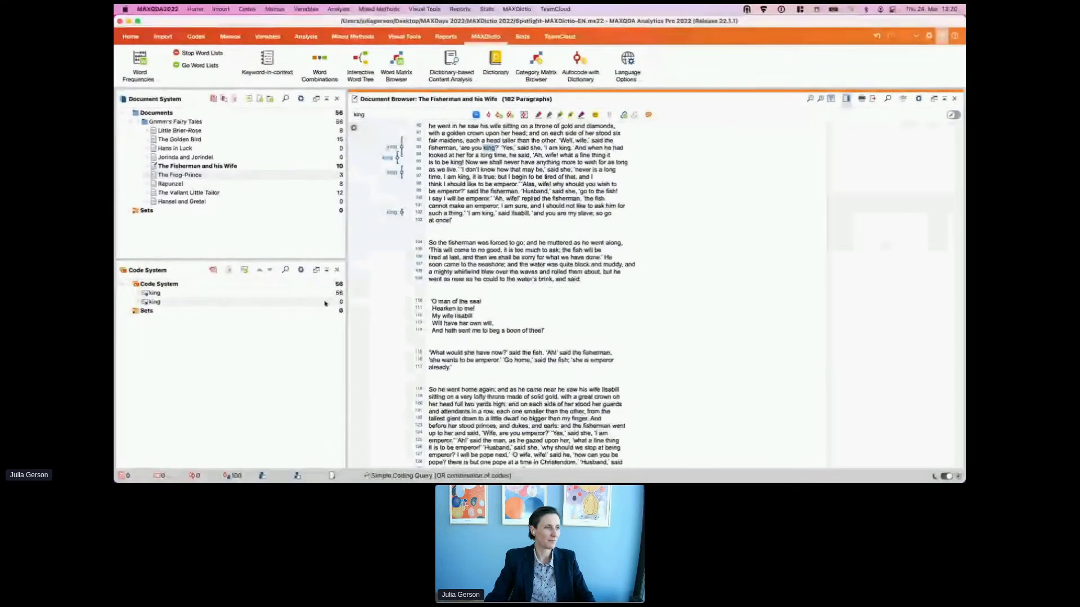
left_click(314, 302)
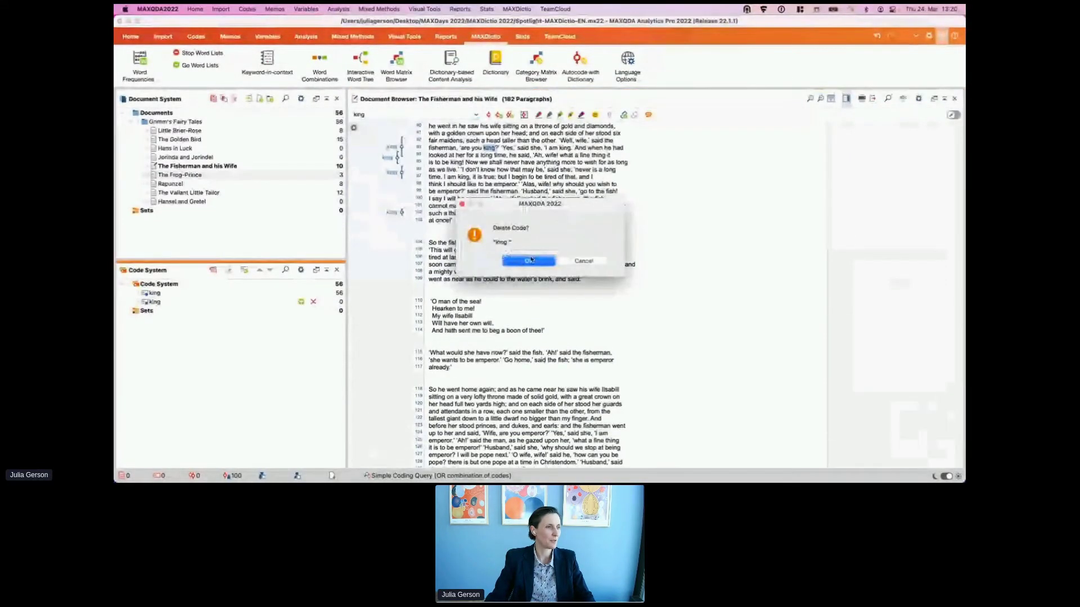
key("Return")
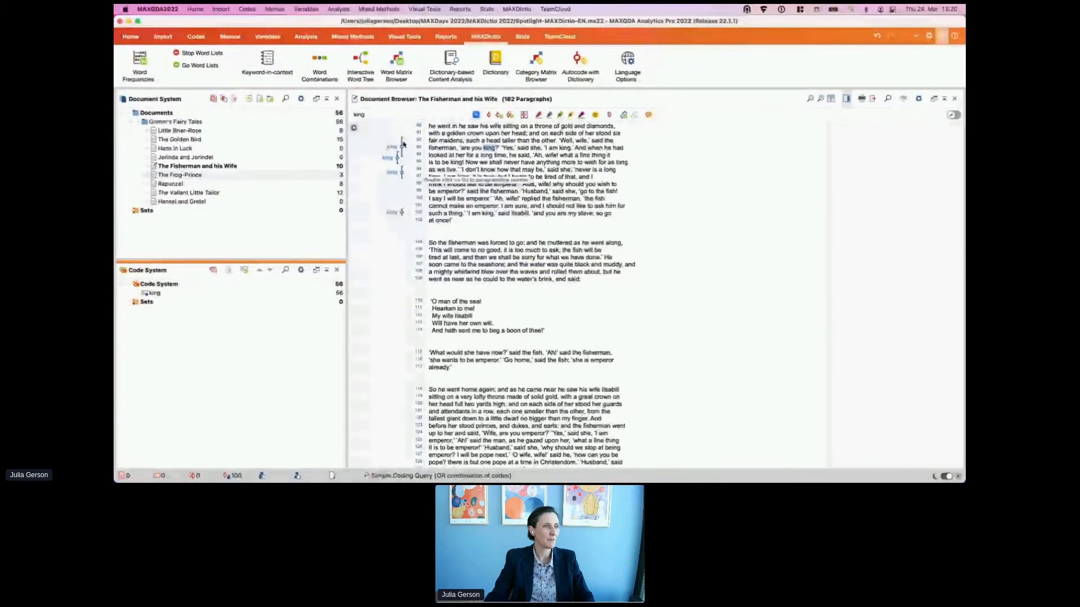
Step: Inspect several segments coded with "king" in the text of The Fisherman and his Wife
left_click(403, 144)
left_click(401, 179)
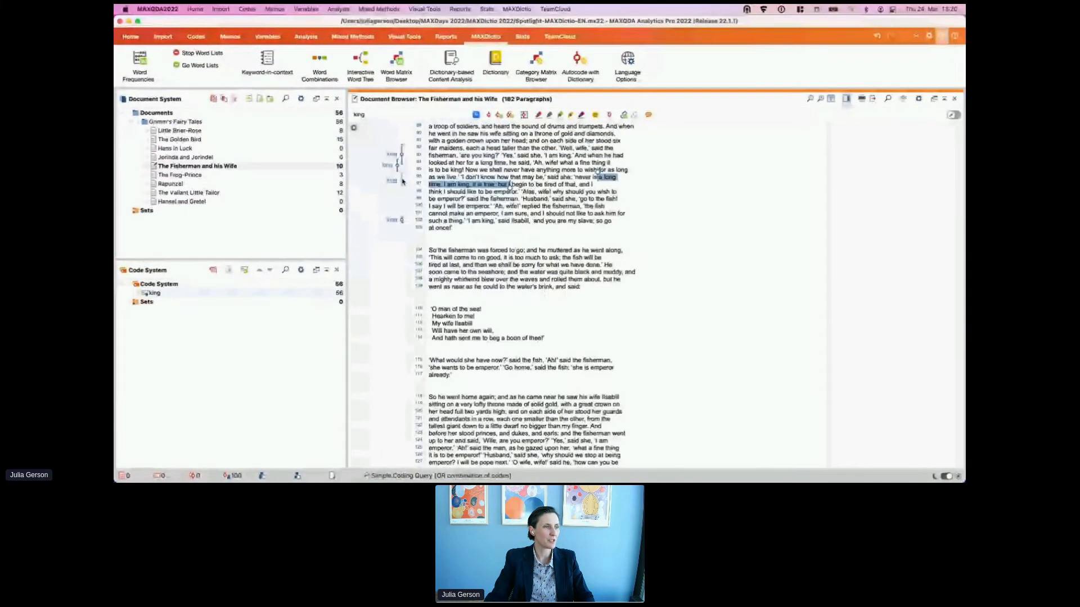
left_click(401, 220)
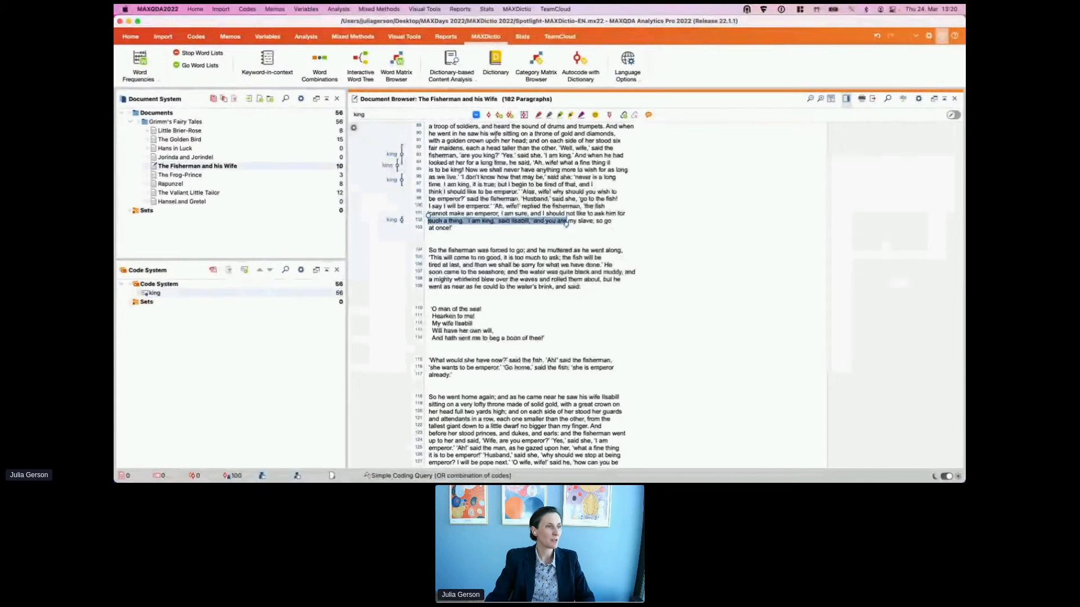
Step: Create an interactive word tree from the documents in Grimm's Fairy Tales, and enlarge its window
left_click(445, 148)
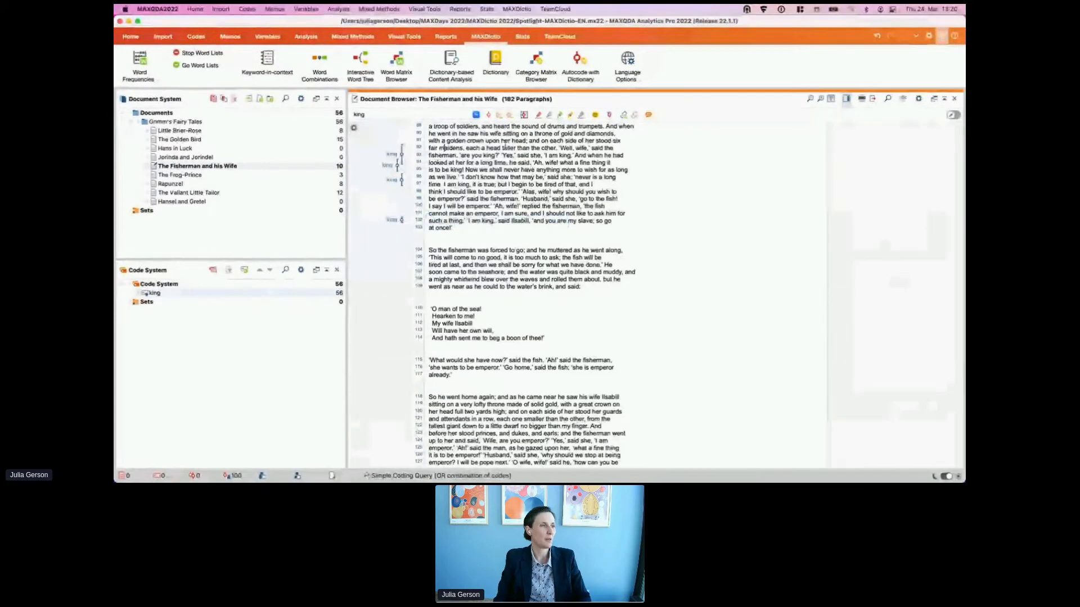
left_click(362, 65)
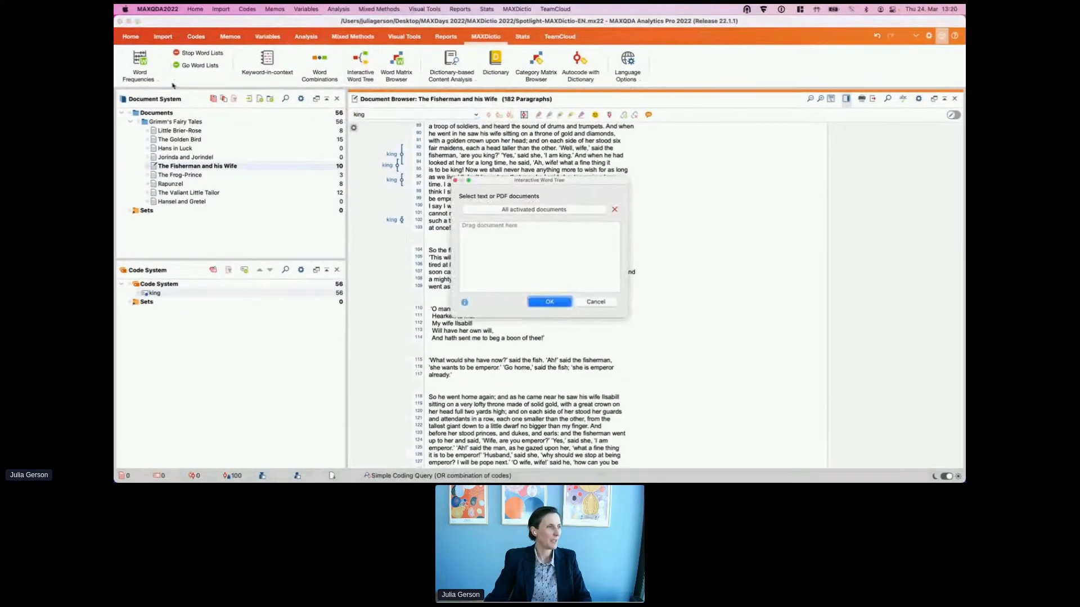
left_click(155, 133)
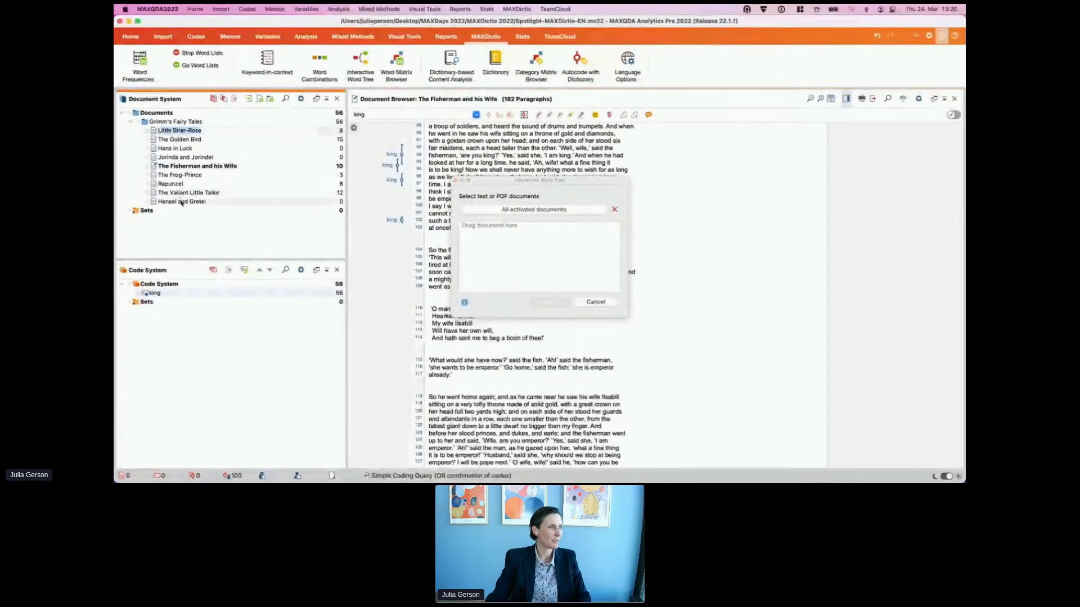
left_click_drag(159, 135, 522, 248)
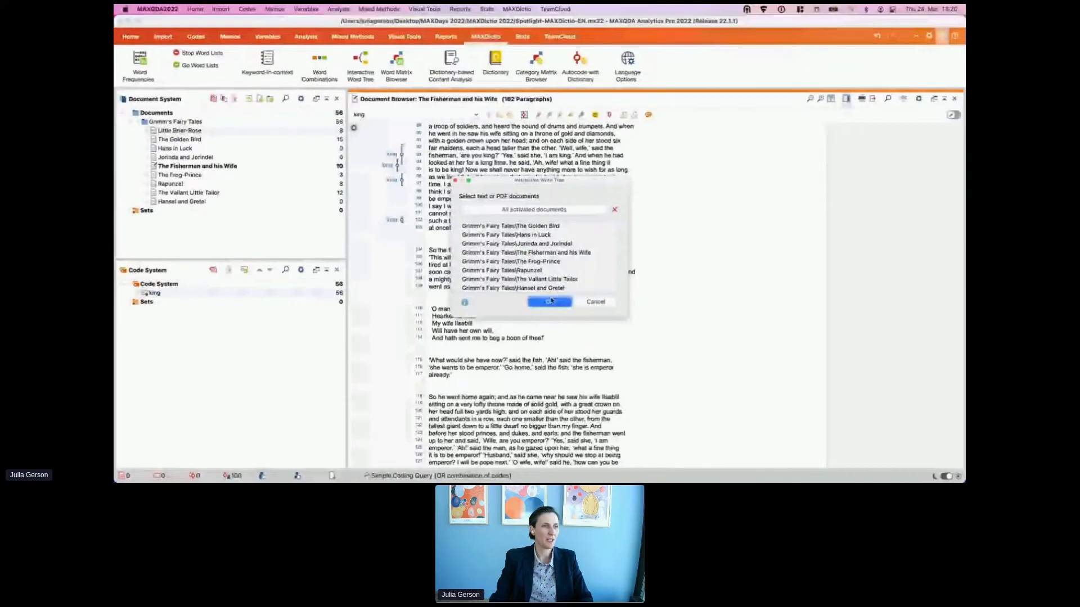
left_click(549, 301)
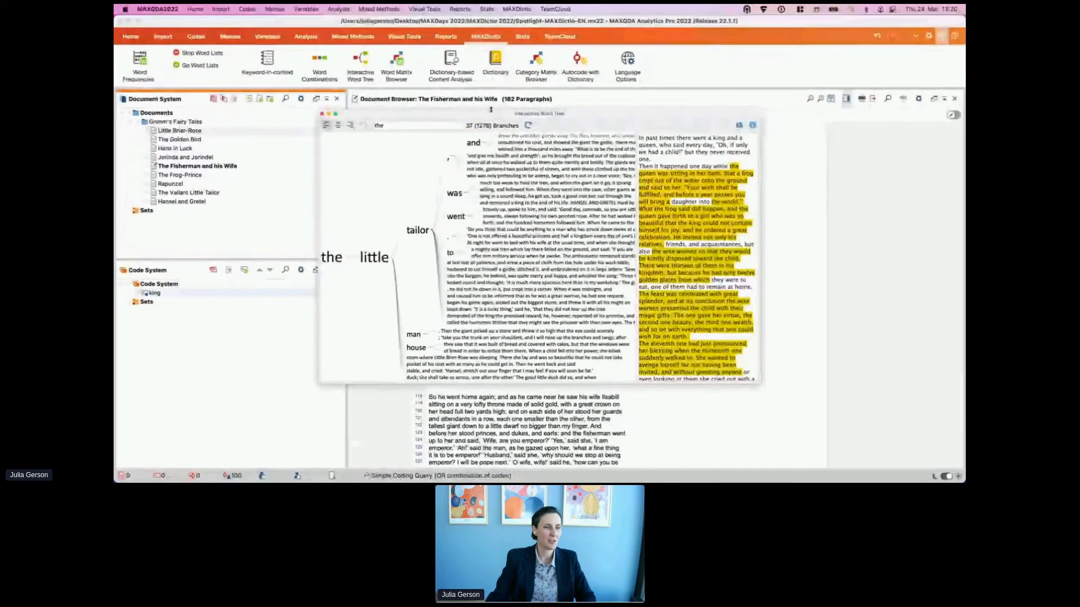
left_click_drag(490, 109, 422, 55)
left_click_drag(691, 324, 805, 383)
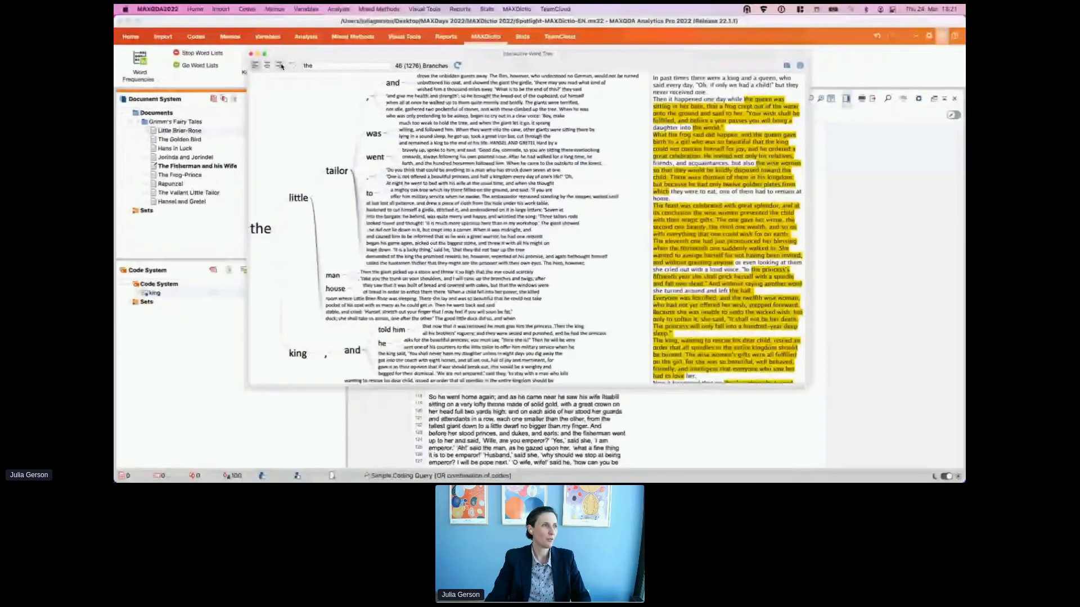
Step: Show the word tree's branches both before and after the root word, and set the root word to "king"
left_click(280, 66)
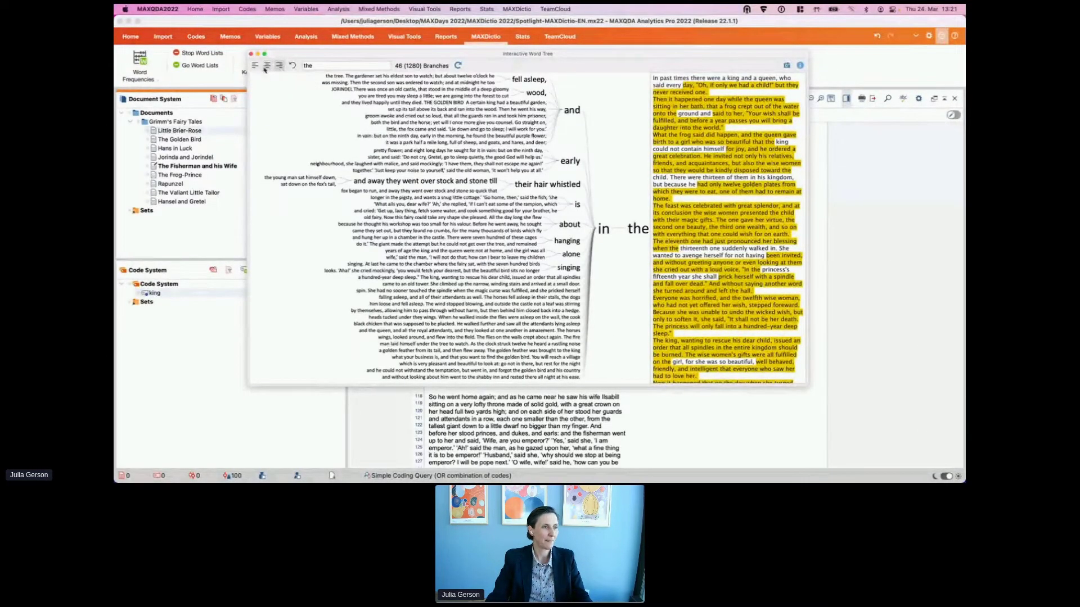
left_click(266, 66)
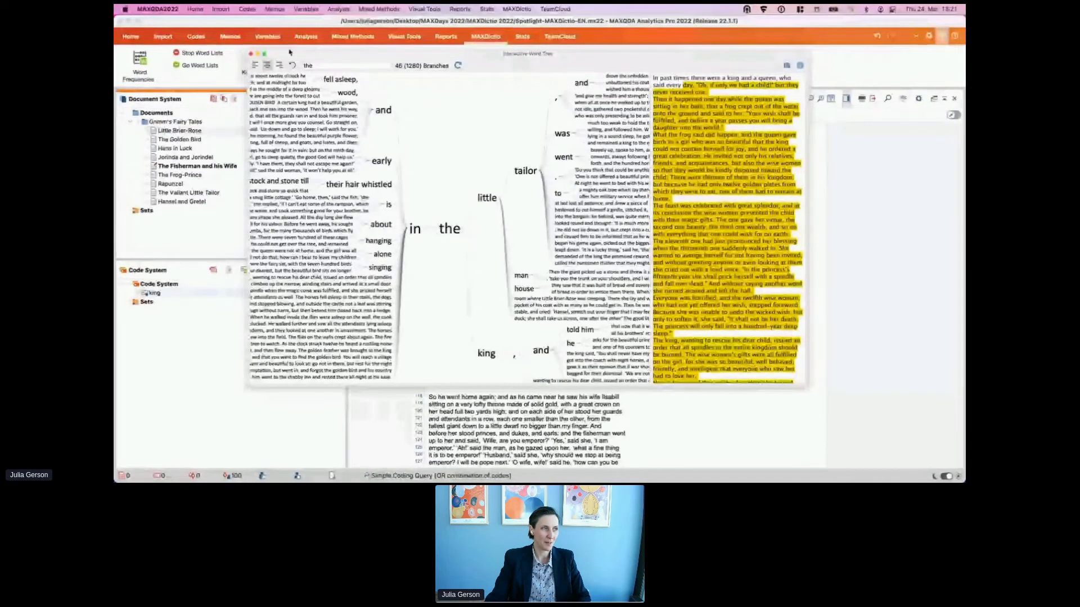
double_click(306, 66)
key("BackSpace")
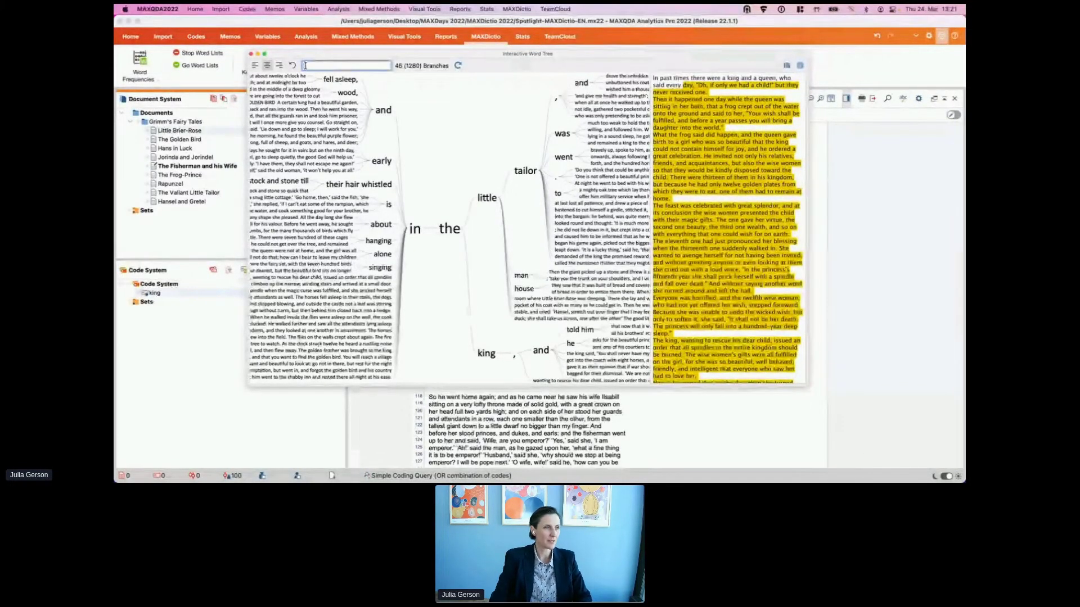
type("king")
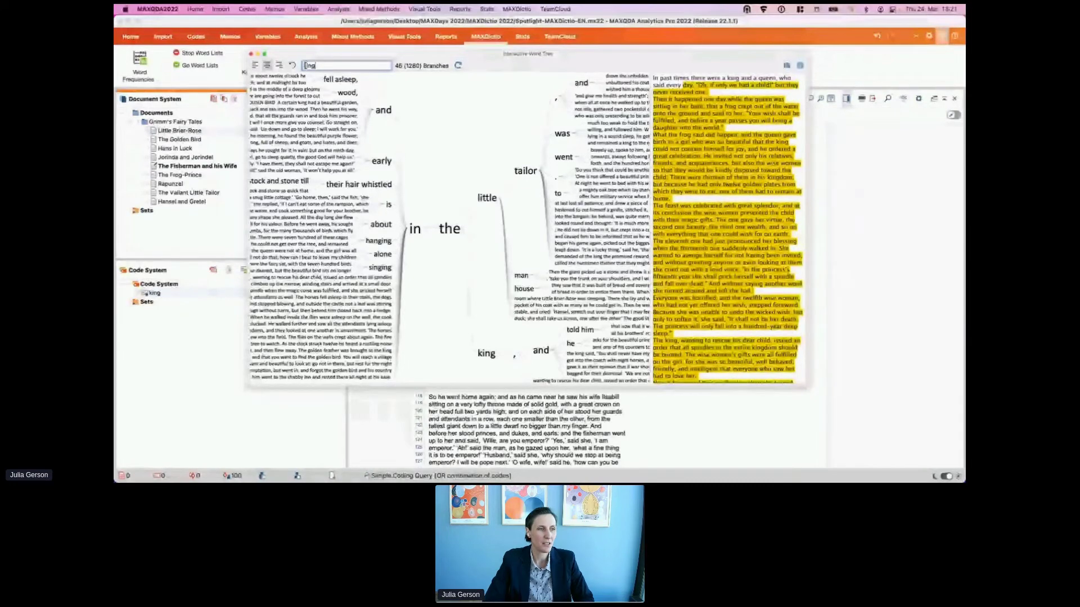
key("Return")
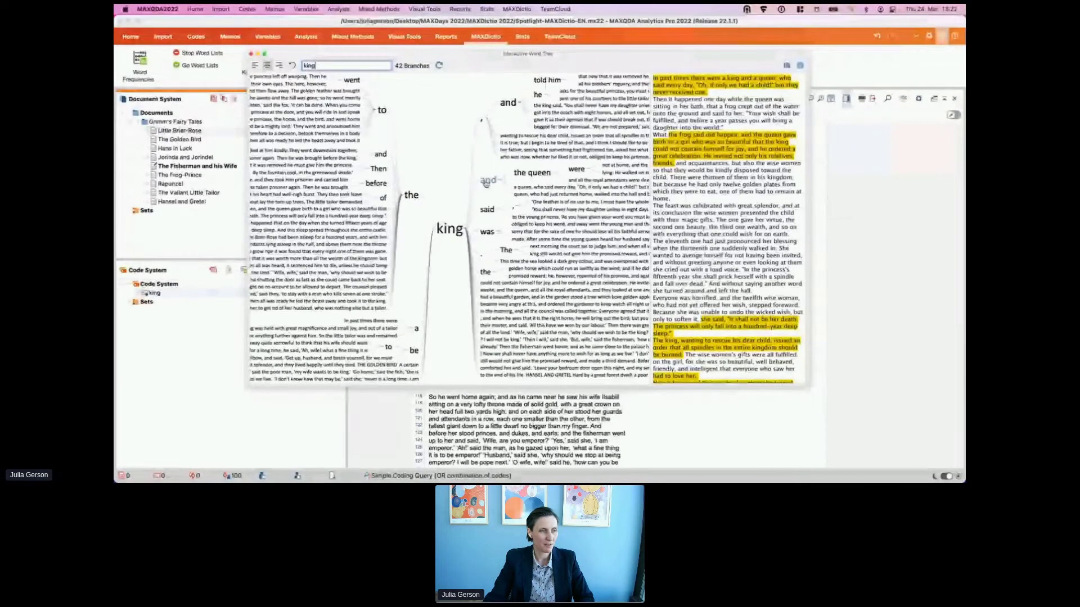
Step: Narrow the word tree to the branch "king and", and return to the root word "king"
left_click(490, 184)
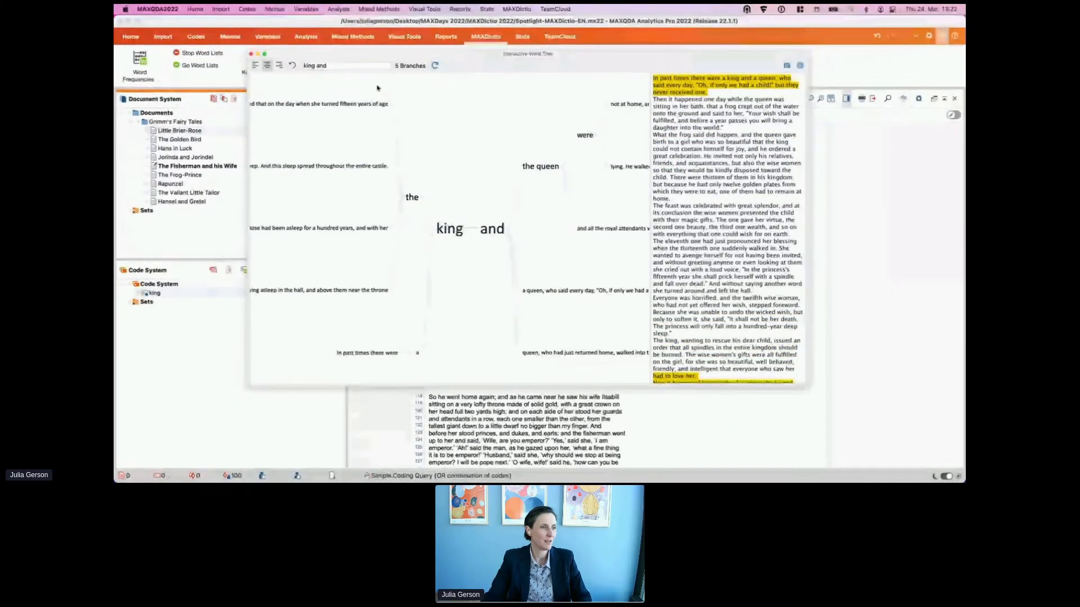
left_click(454, 232)
Step: View the highlighted Little Brier-Rose passage about the girl turning fifteen in the document's full text, and close the word tree
scroll(729, 199, "down", 3)
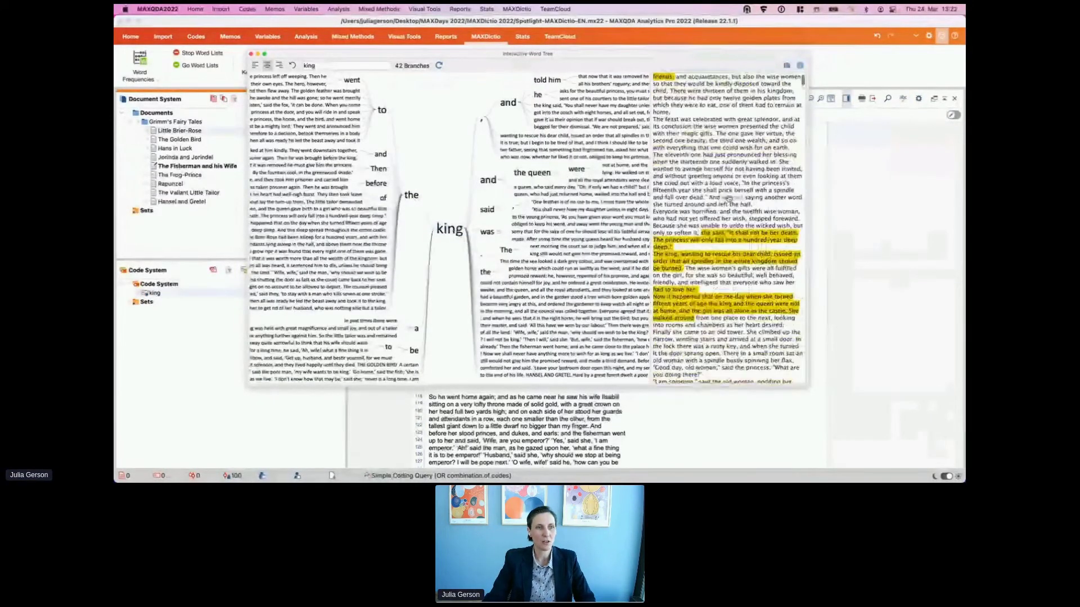
scroll(728, 198, "down", 10)
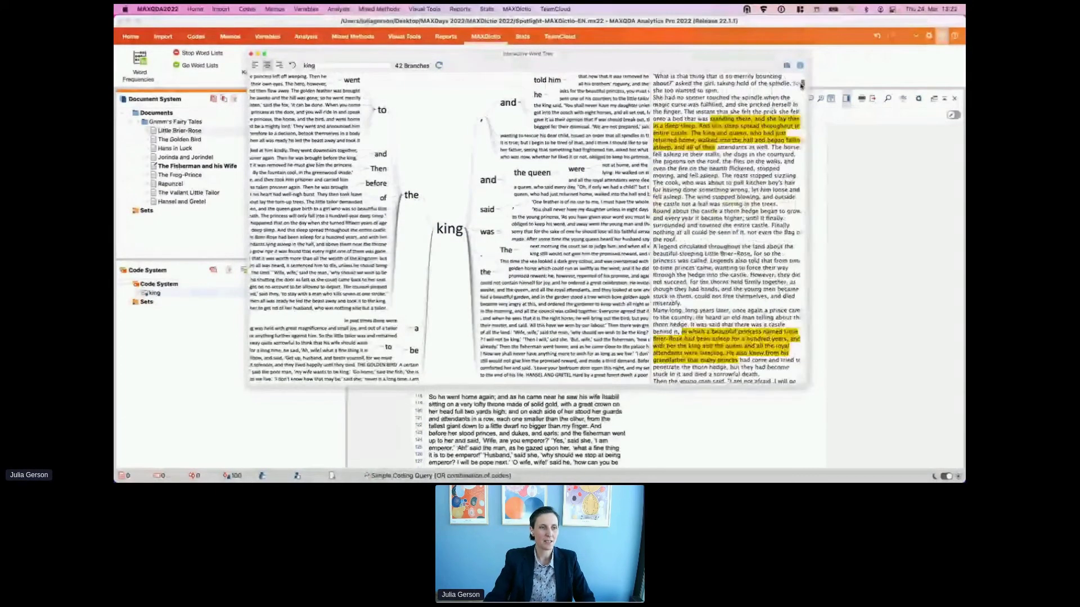
mouse_move(801, 85)
left_mouse_down()
mouse_move(794, 410)
mouse_move(801, 82)
left_mouse_up()
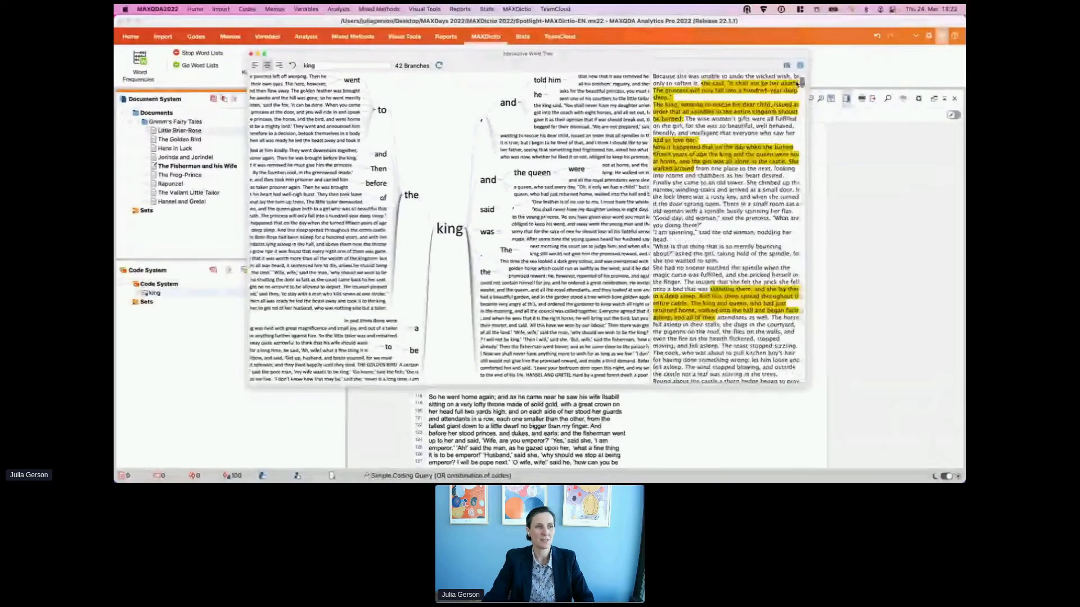
scroll(736, 105, "down", 2)
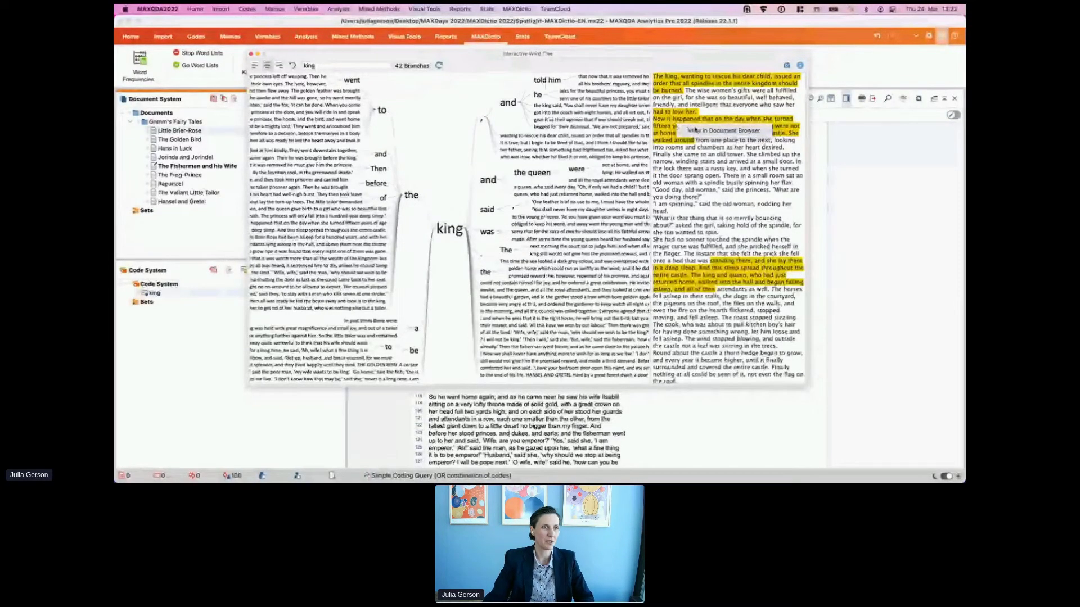
left_click(695, 130)
left_click_drag(624, 55, 570, 293)
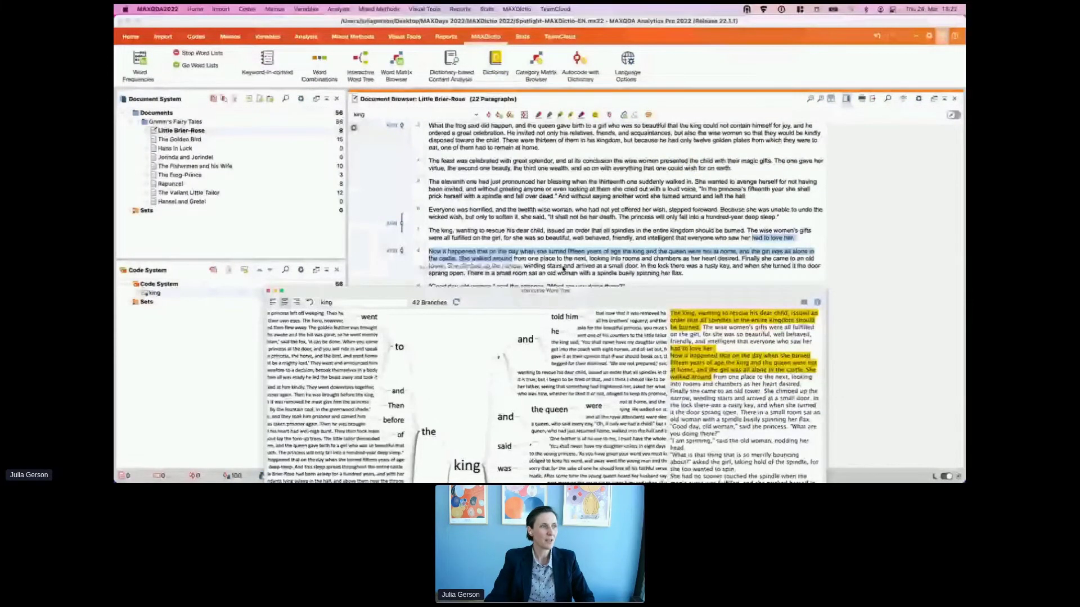
left_click_drag(564, 292, 584, 51)
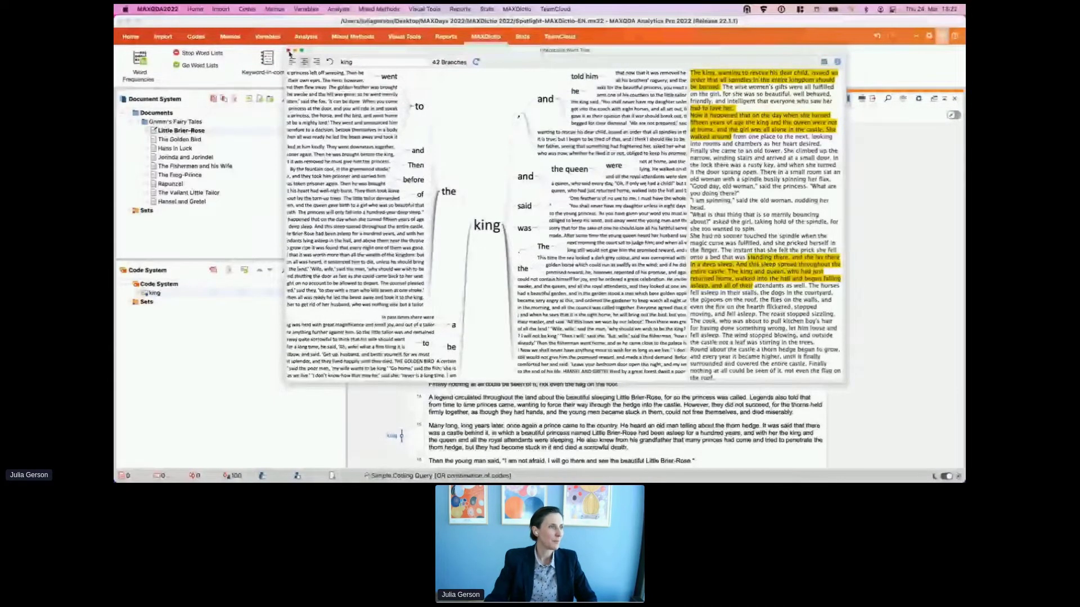
left_click(289, 51)
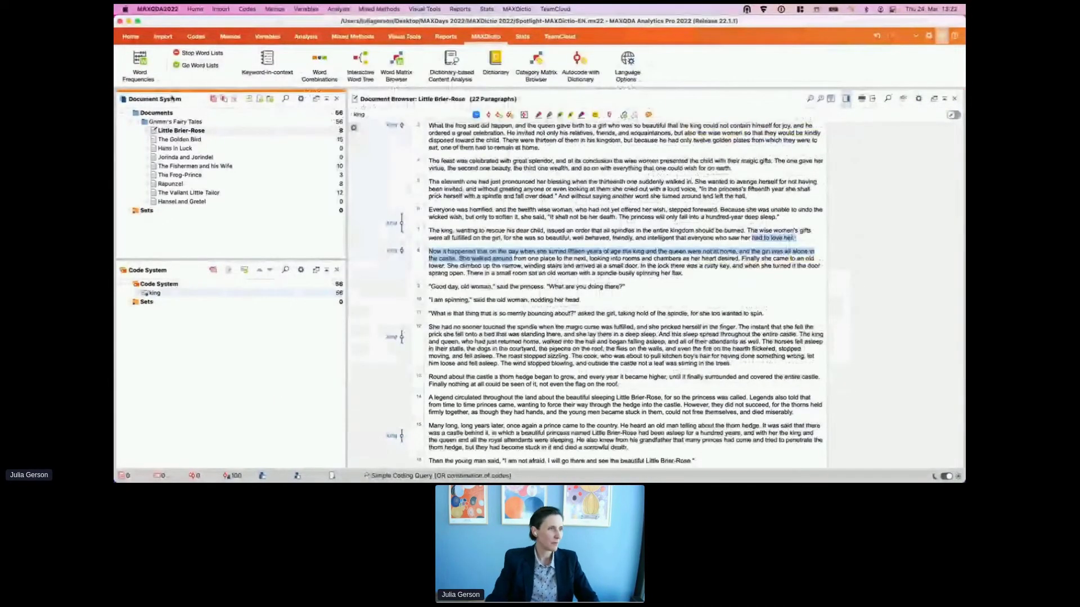
Step: Start a word matrix and add "king", "queen" and "princess" to its search items
left_click(400, 65)
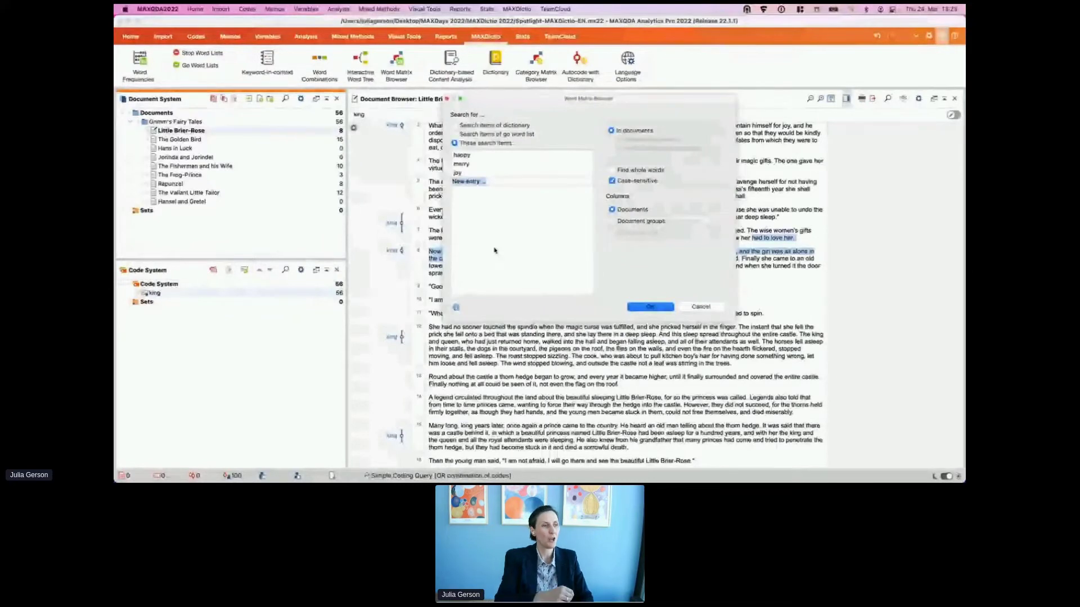
type("king")
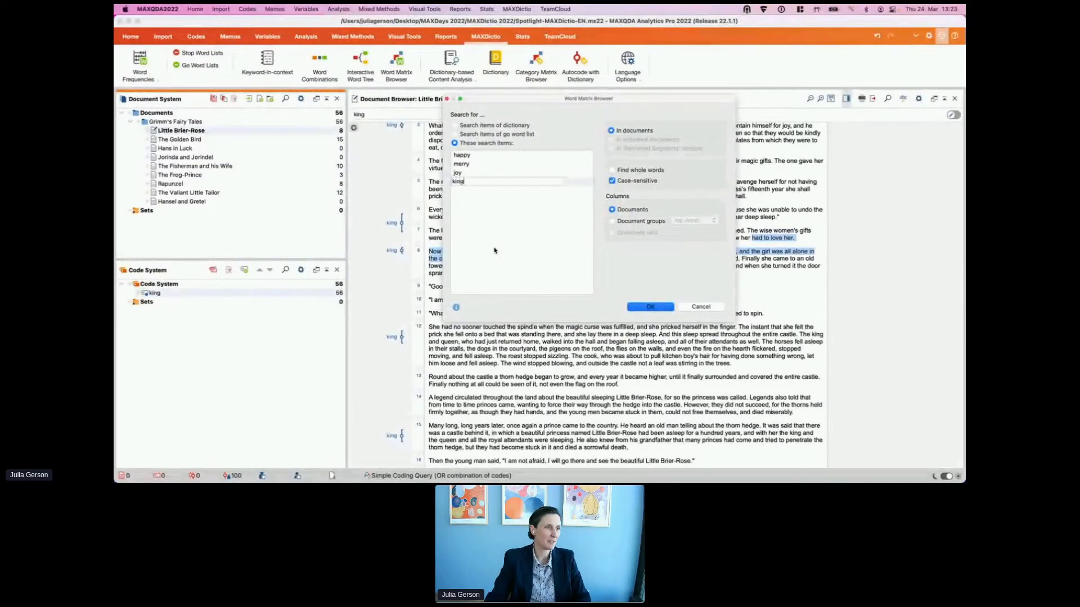
key("Return")
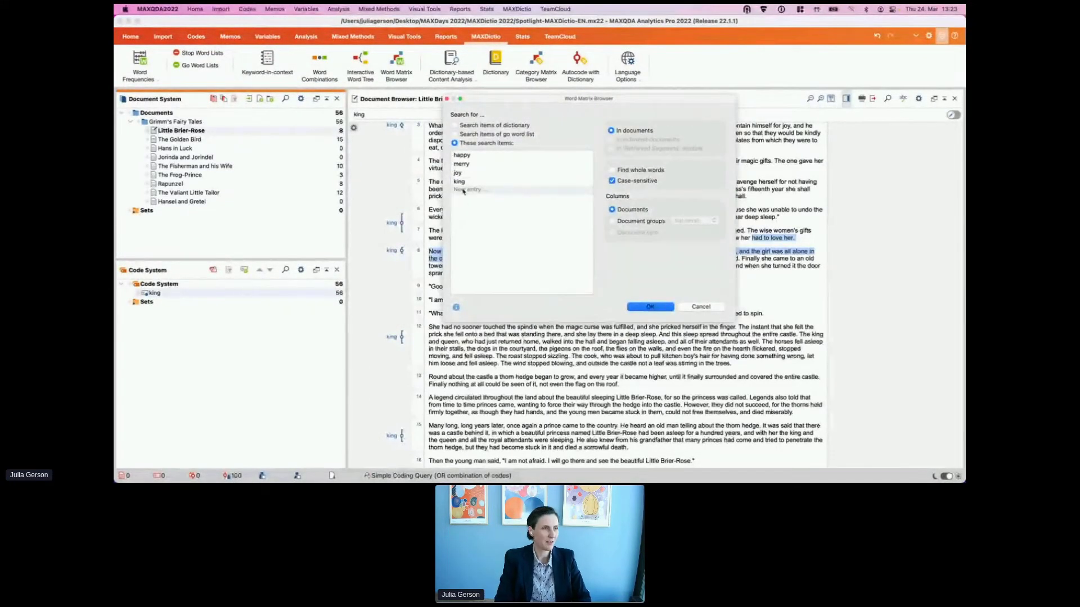
type("que")
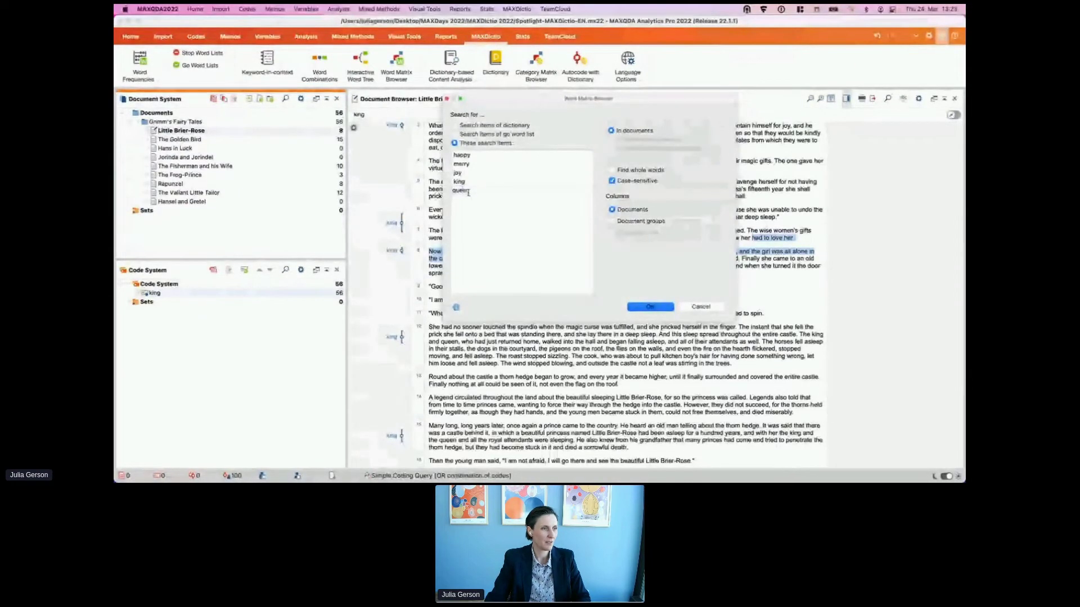
type("en")
key("Return")
left_click(474, 199)
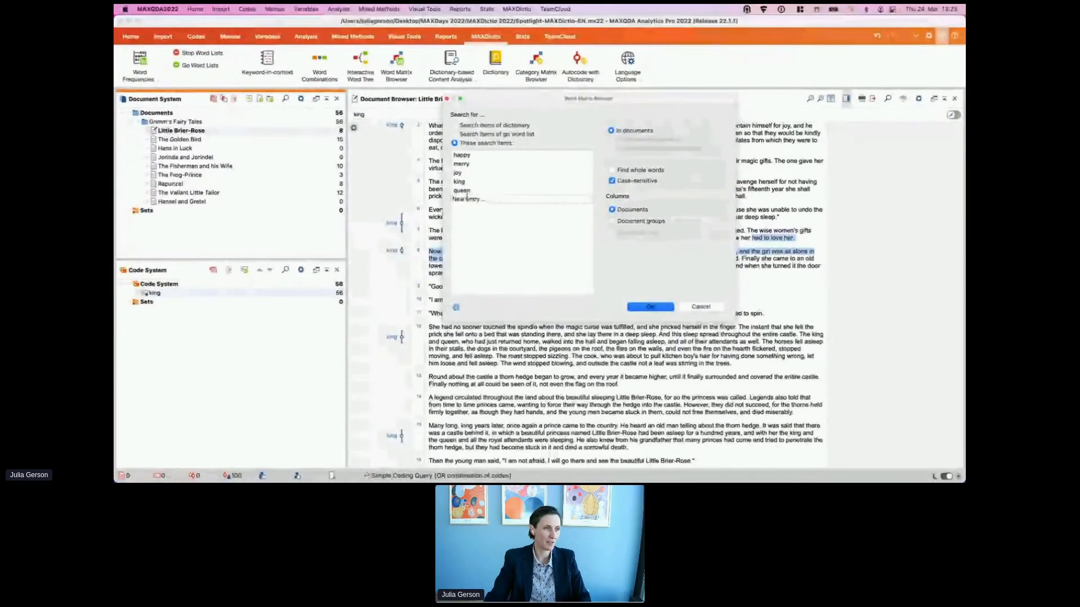
type("princess")
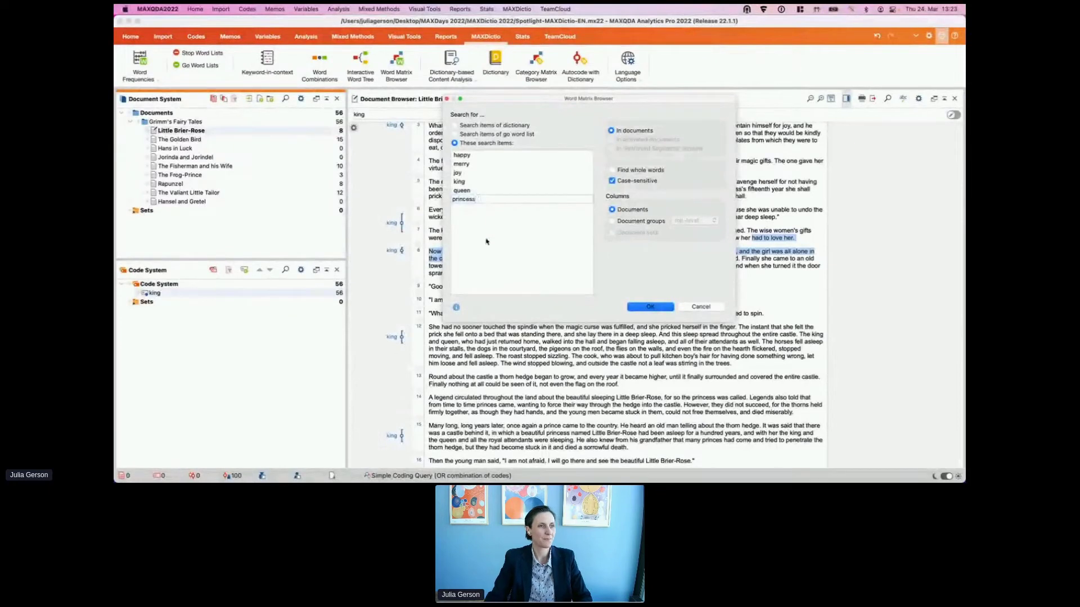
key("Return")
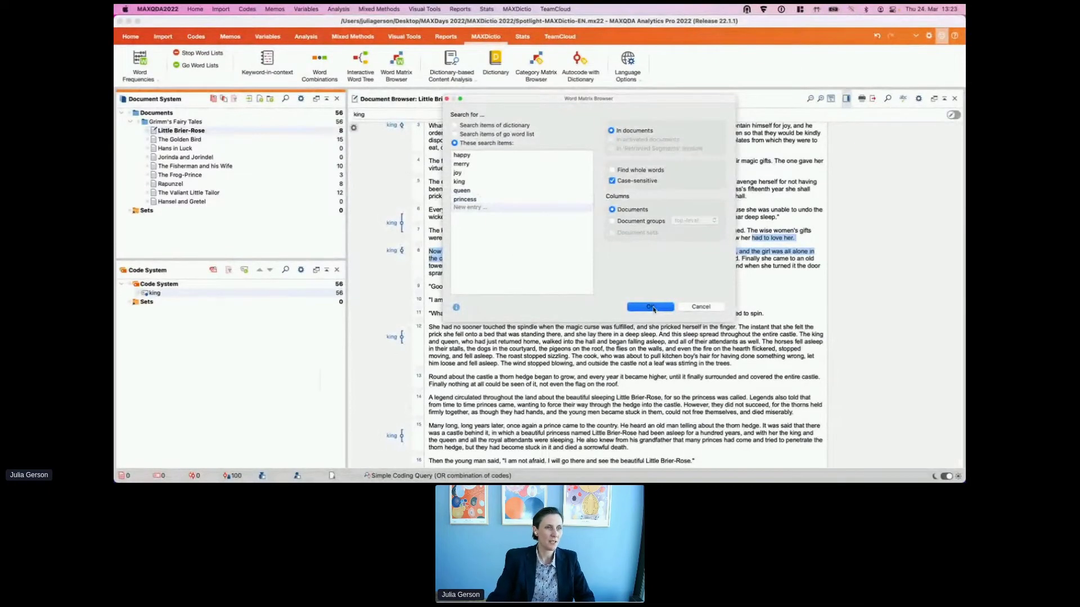
Step: Generate the word matrix for all documents, display full document names as column headings, and widen the window to fit every column
left_click(652, 307)
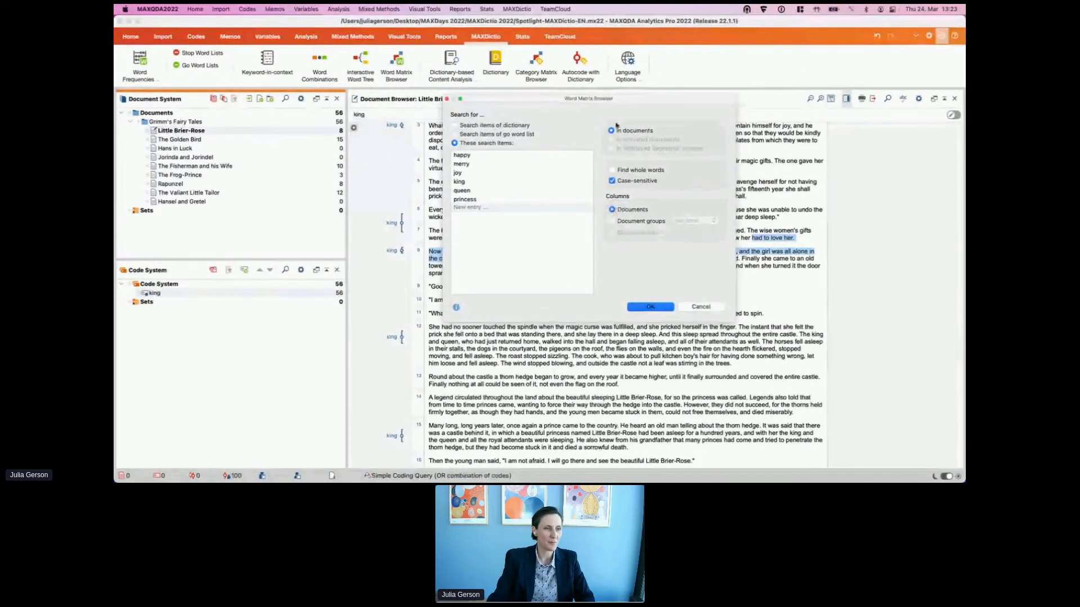
left_click(658, 307)
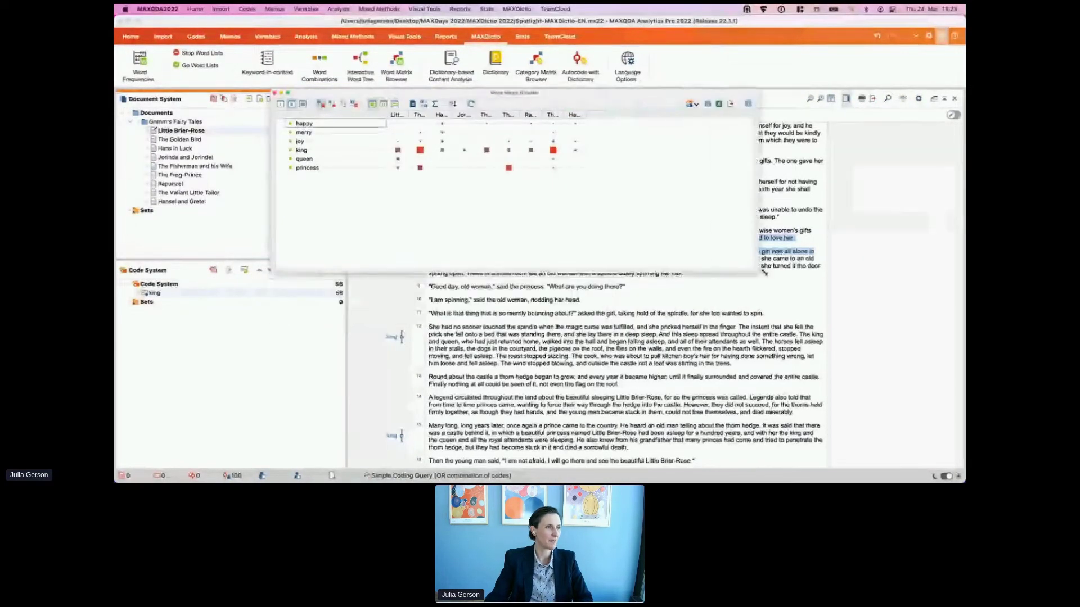
left_click(302, 105)
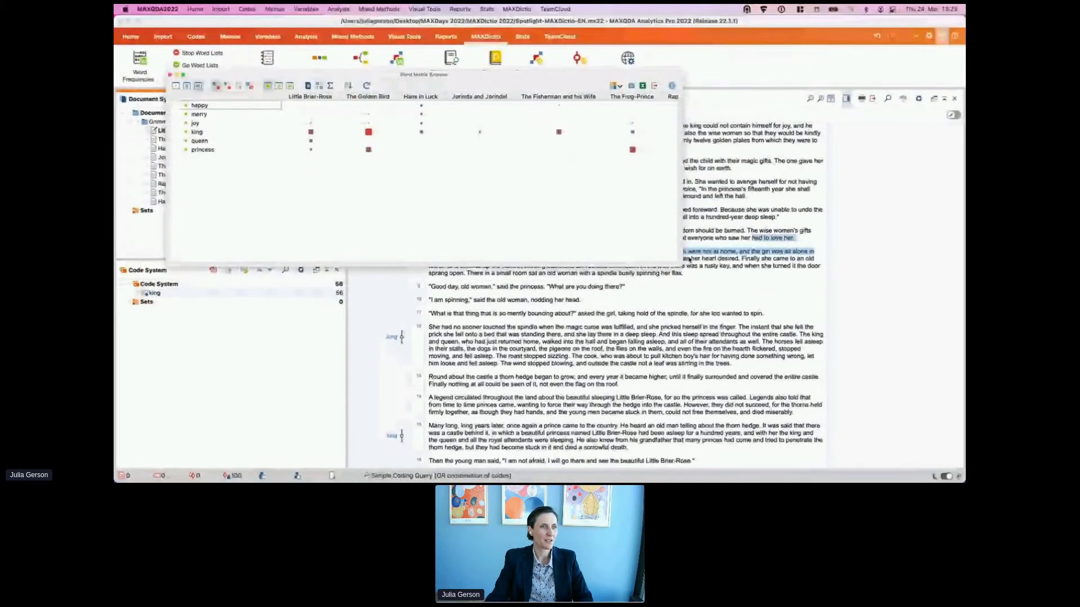
left_click_drag(689, 259, 851, 194)
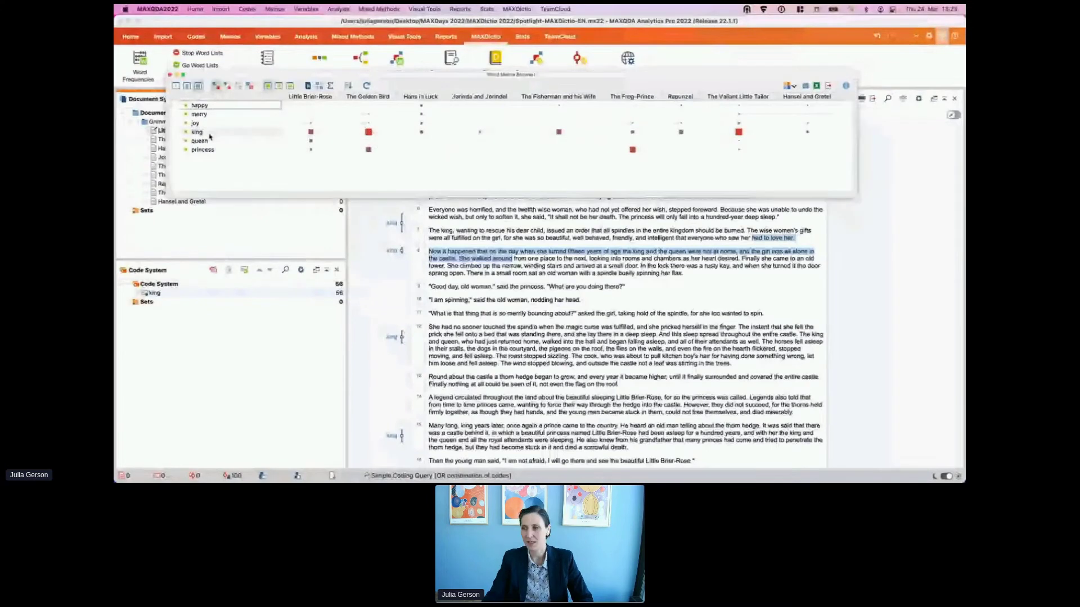
Step: Compare the "king" hits across the documents in the word matrix, and list the search results for The Golden Bird
mouse_move(499, 148)
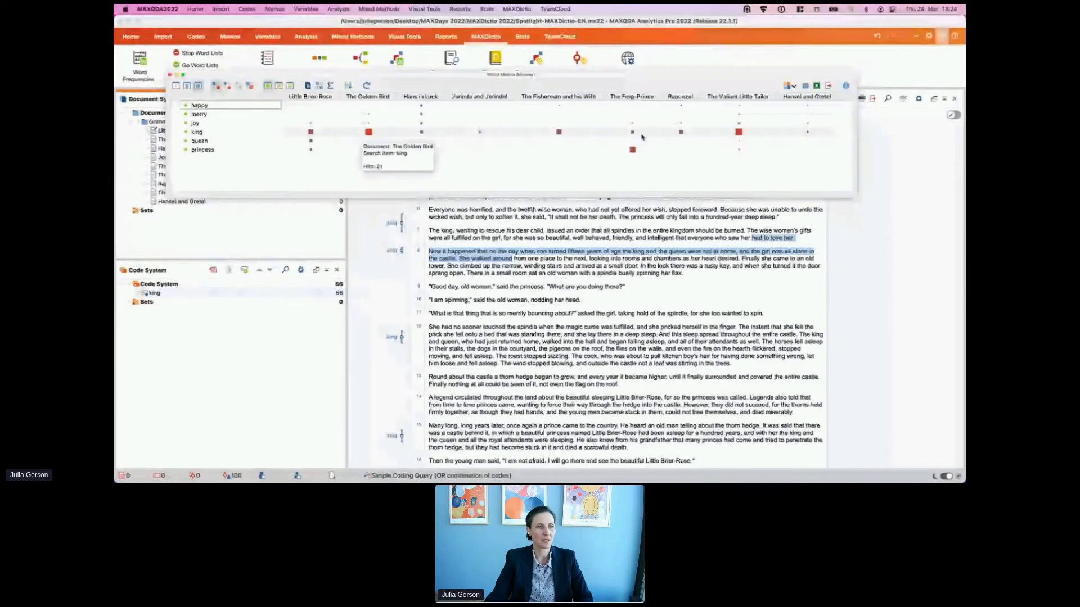
mouse_move(480, 132)
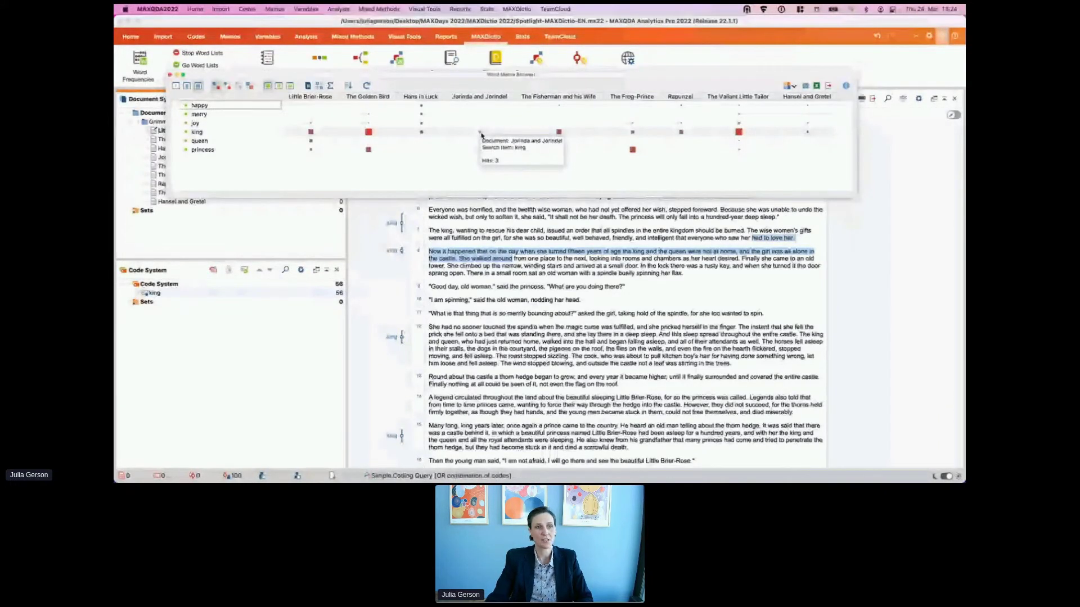
mouse_move(808, 135)
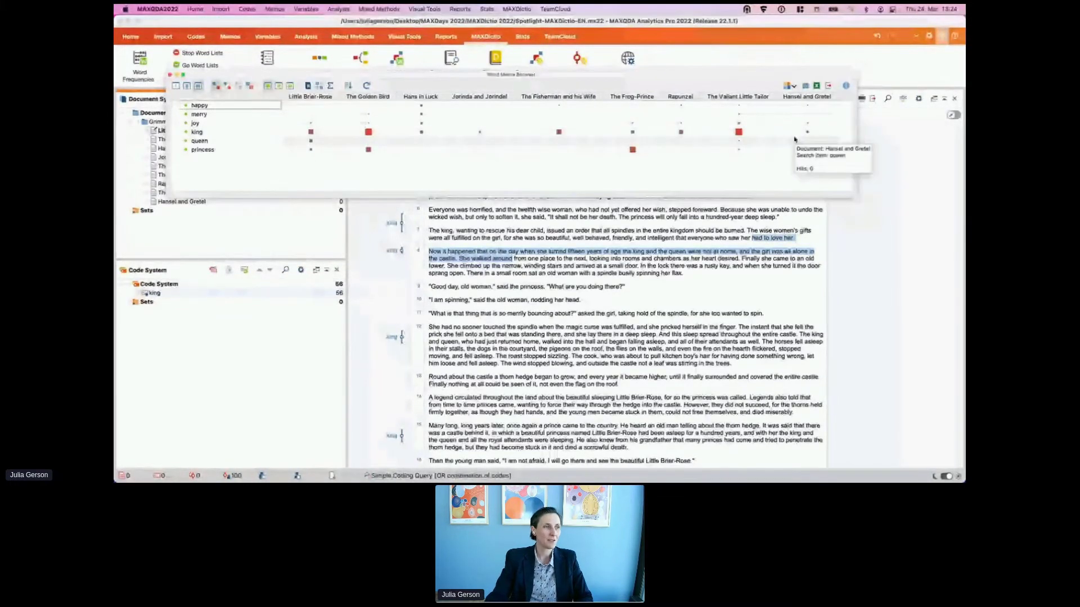
mouse_move(368, 135)
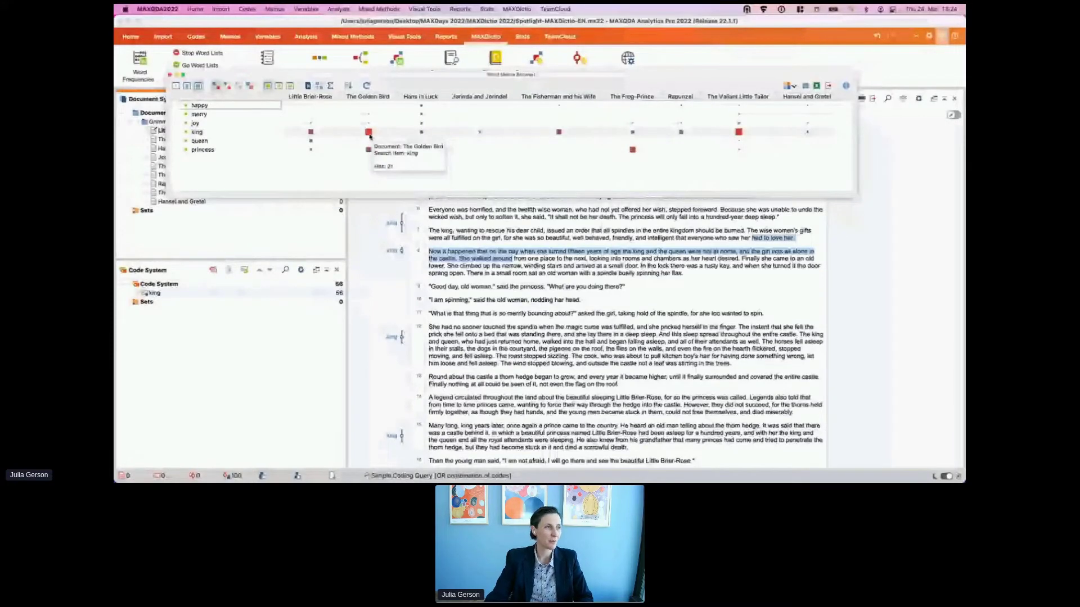
double_click(369, 133)
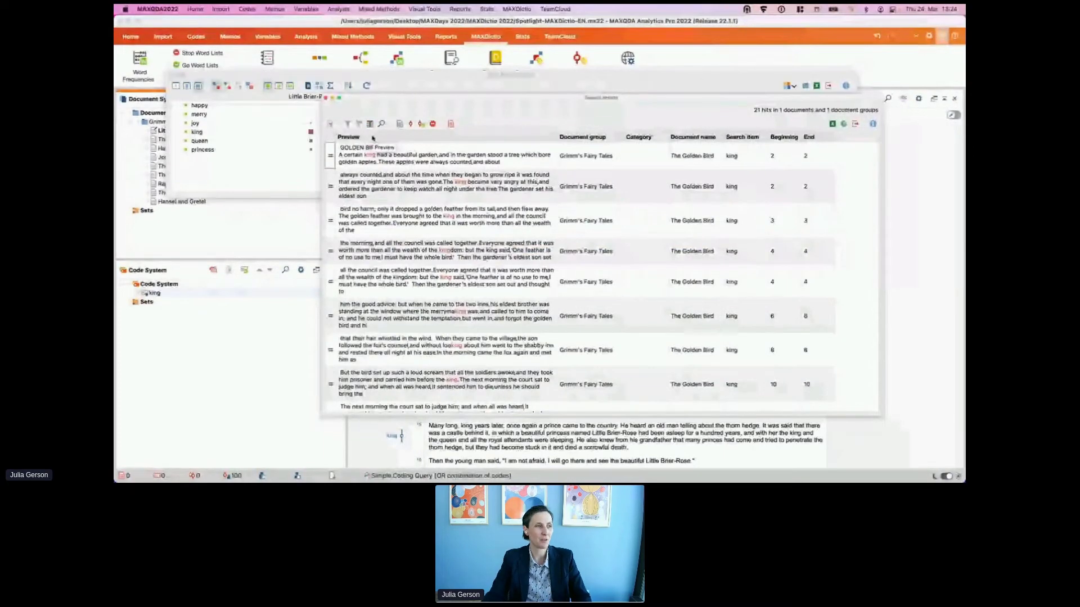
Step: View a paragraph 16 "king" hit in the full text of The Golden Bird, and close the search results and the word matrix
scroll(425, 215, "down", 5)
left_click(433, 248)
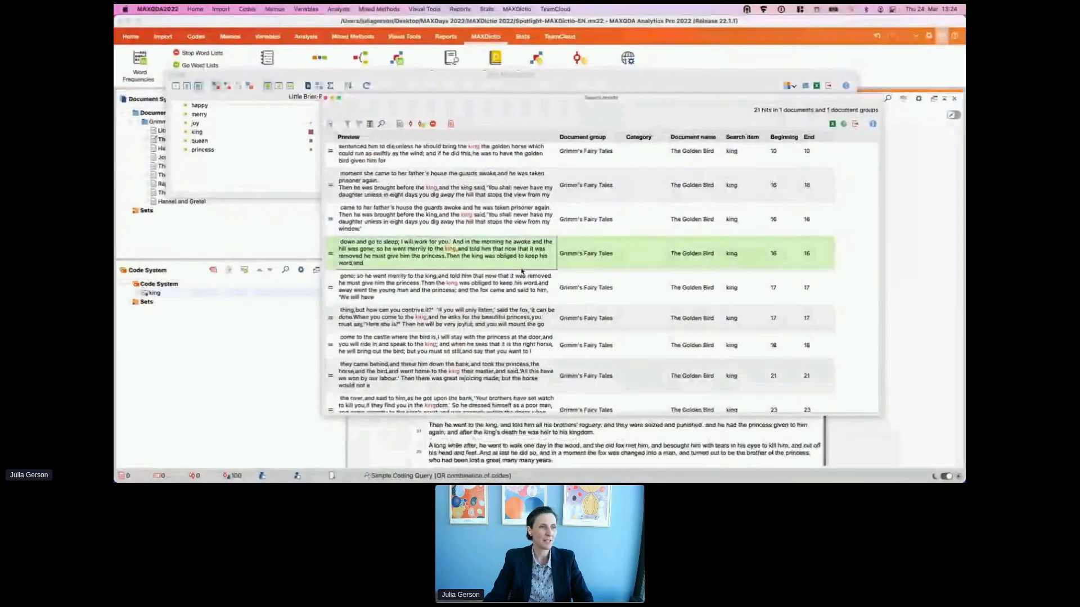
left_click_drag(583, 99, 625, 74)
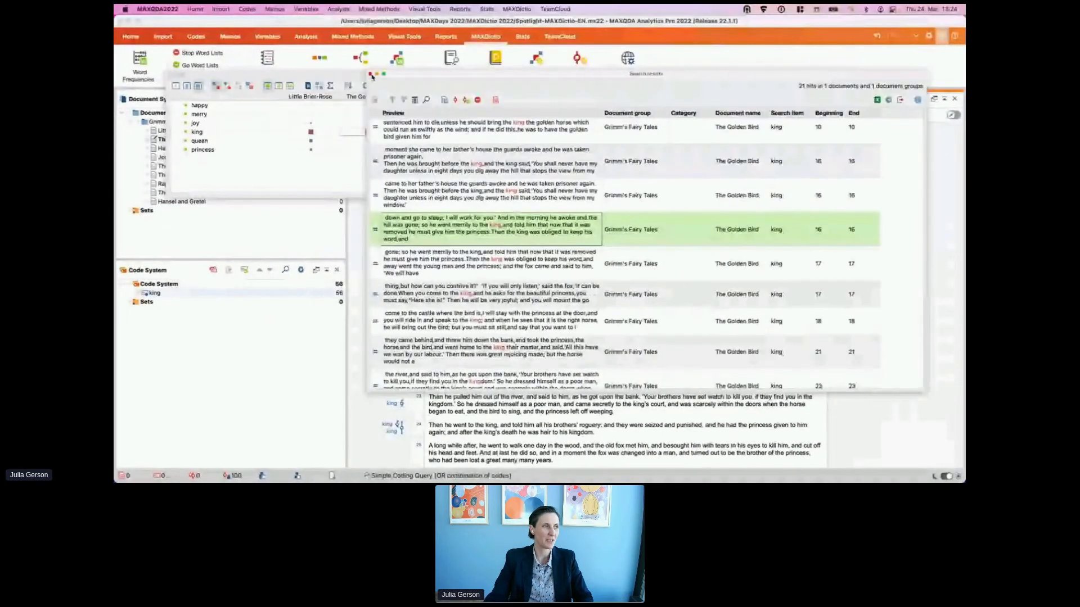
left_click(370, 73)
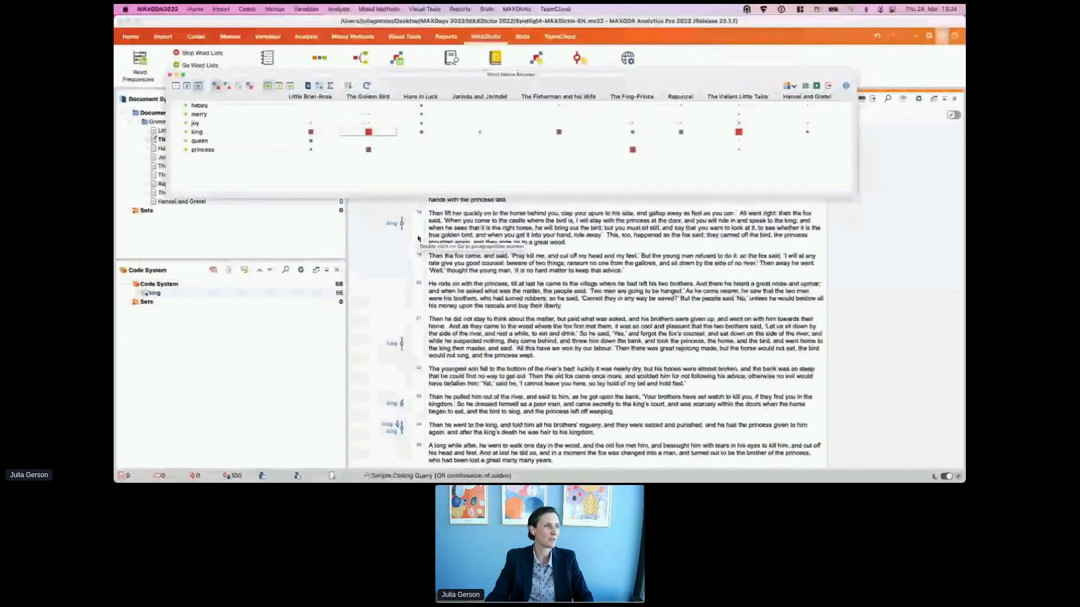
left_click(170, 74)
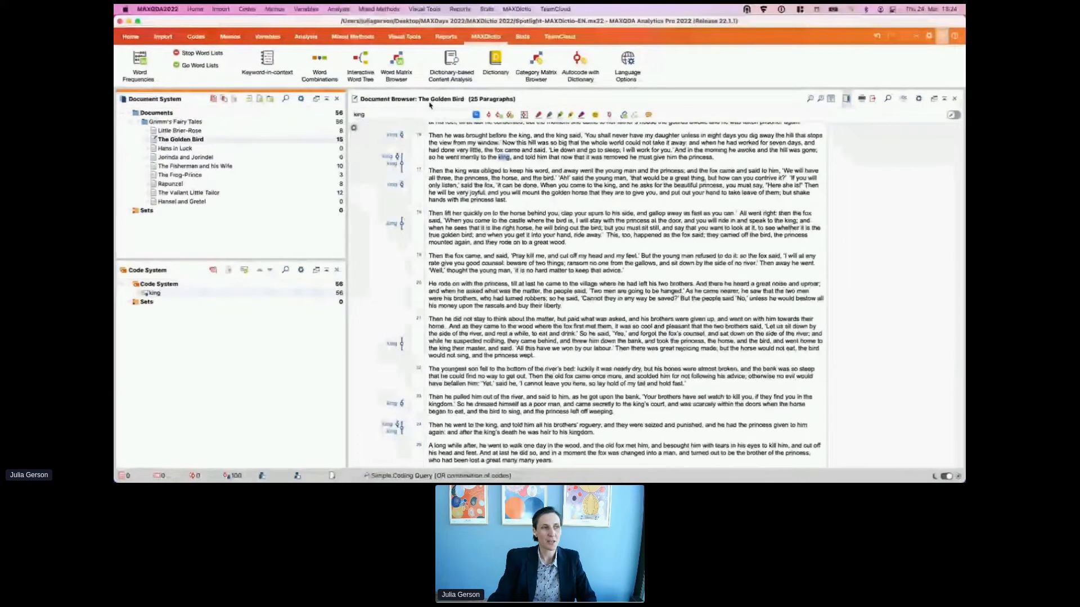
Step: Open the dictionary manager and create a new project dictionary named "MAXDays"
left_click(495, 62)
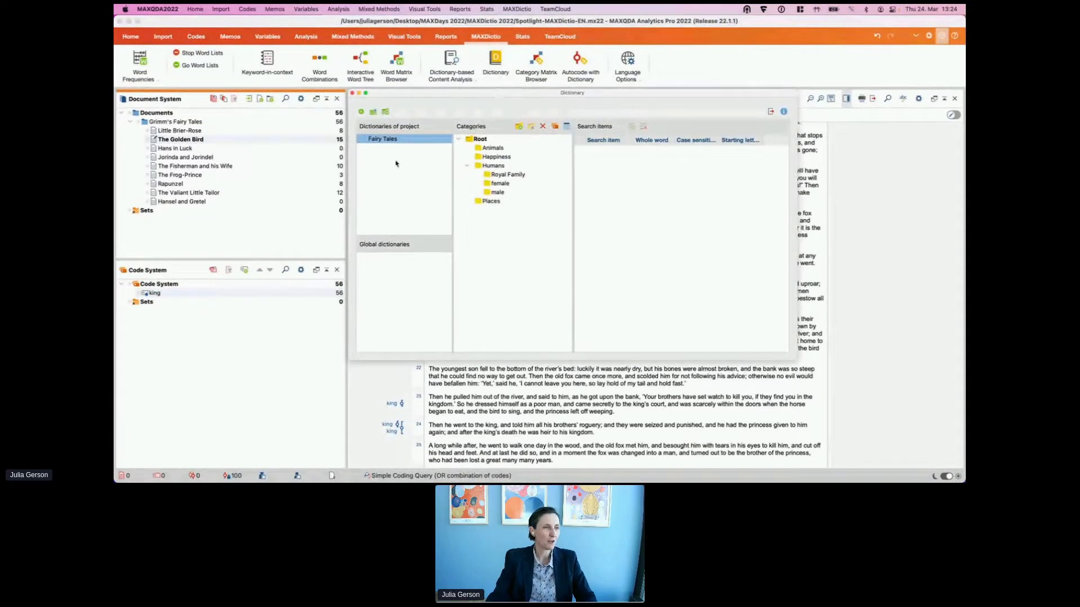
left_click(361, 111)
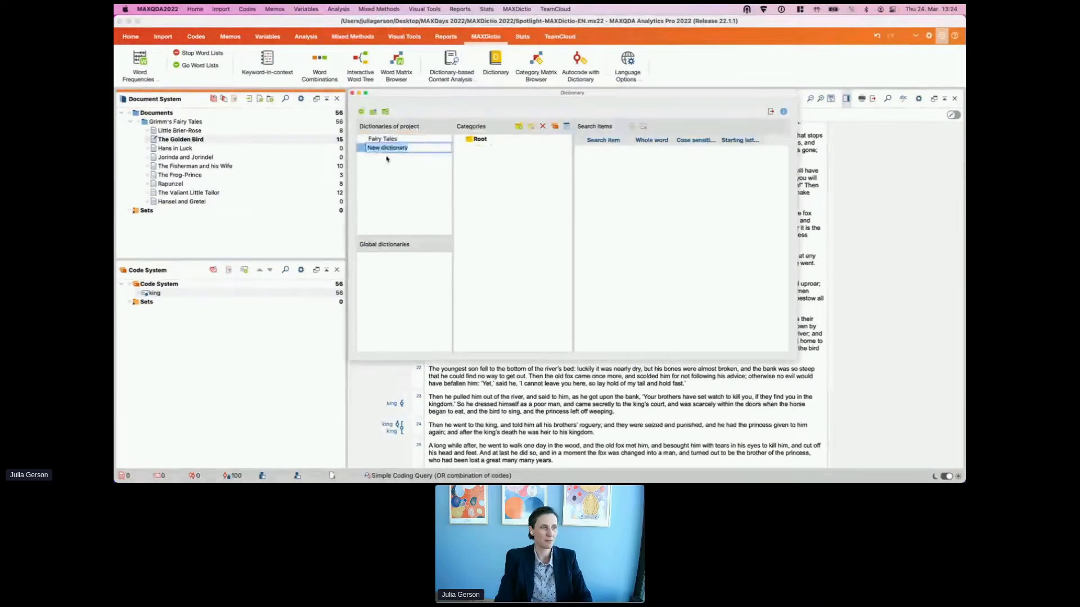
type("MAXDays")
key("Return")
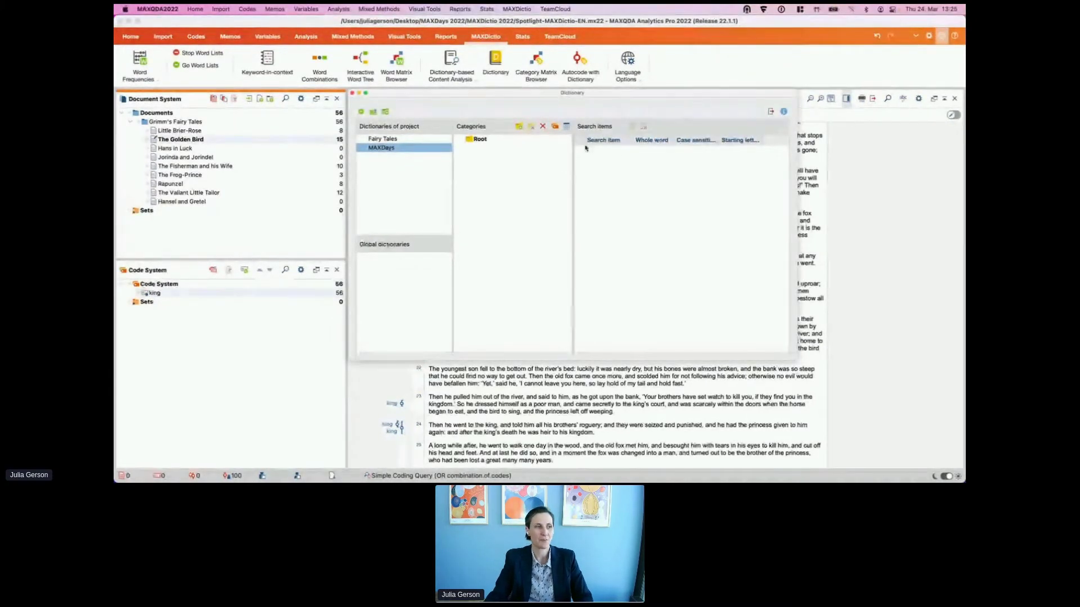
Step: Review the search items of the Animals, Royal Family, female, male and Places categories in the Fairy Tales dictionary
left_click(382, 140)
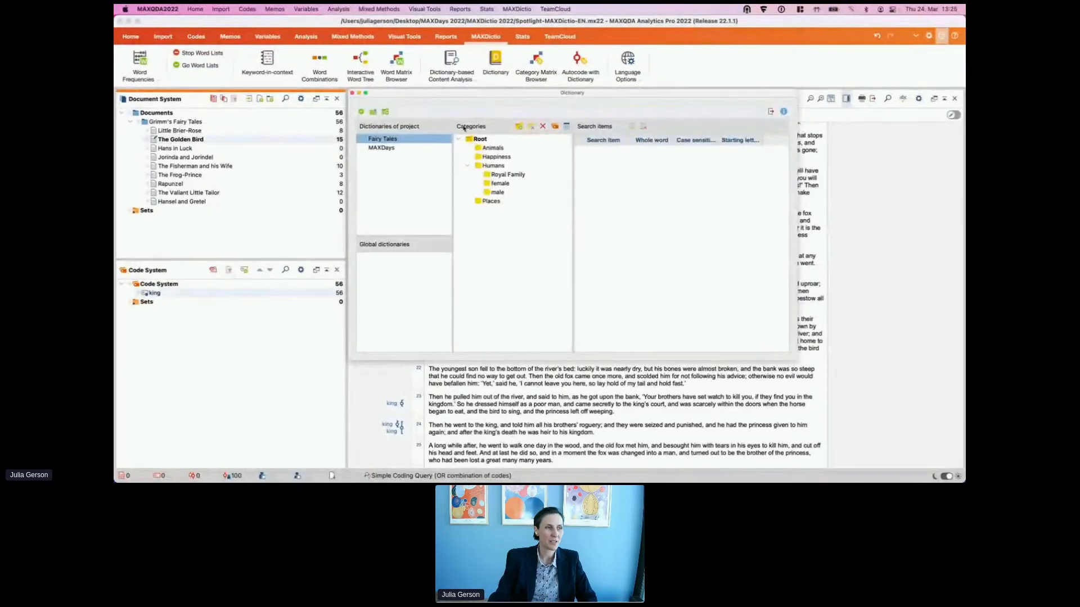
left_click(479, 148)
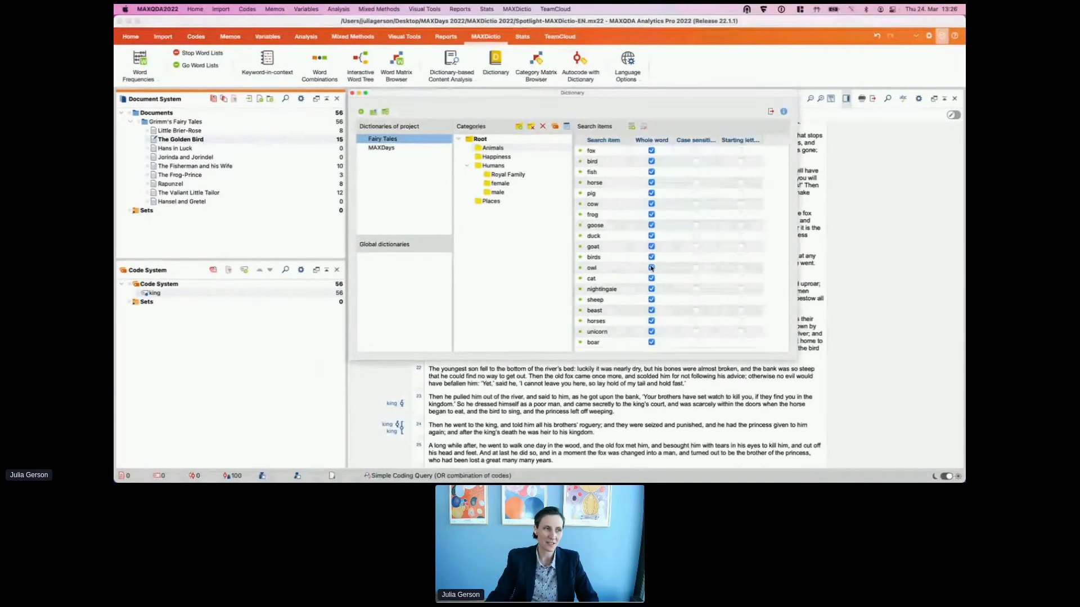
left_click(498, 175)
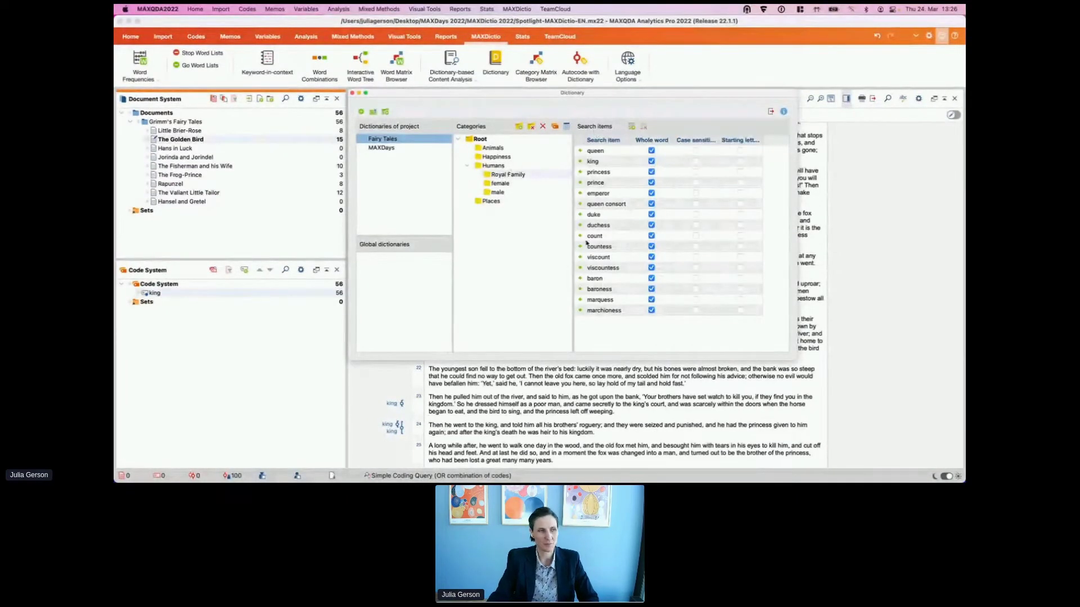
left_click(501, 184)
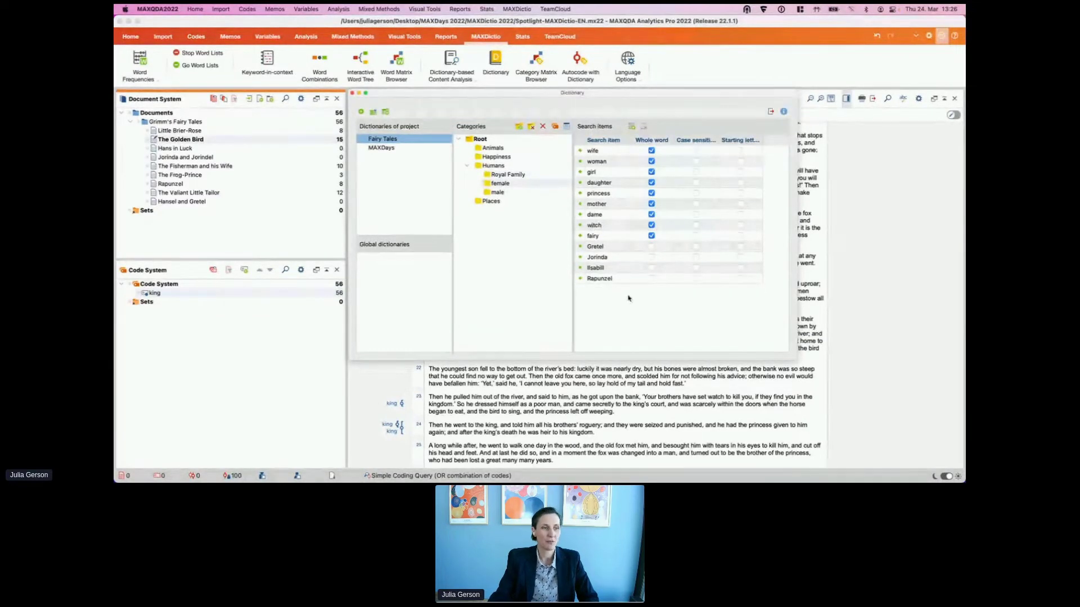
left_click(504, 192)
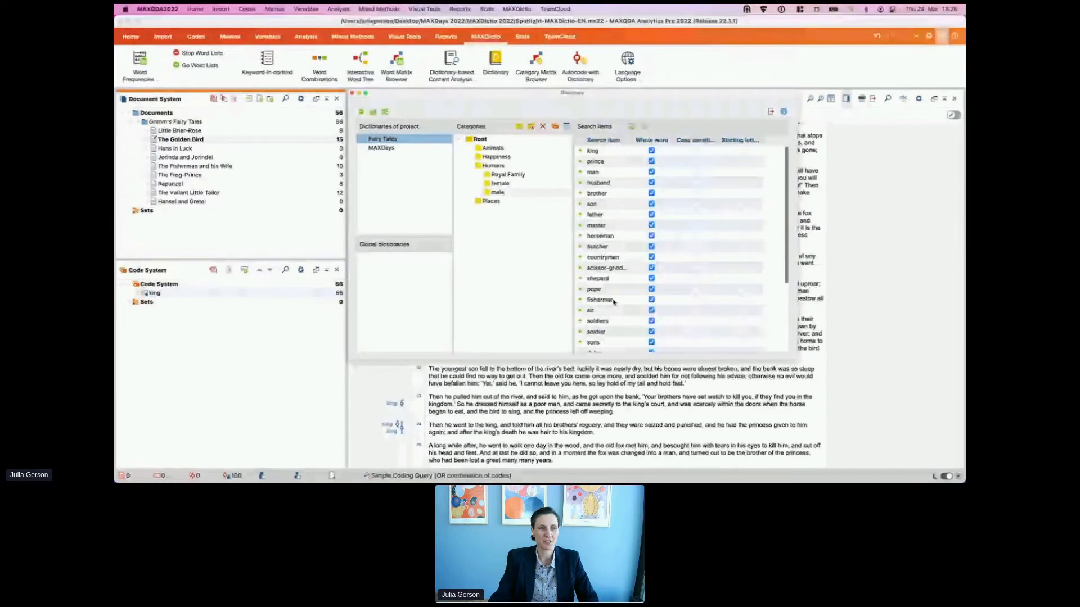
scroll(624, 292, "down", 5)
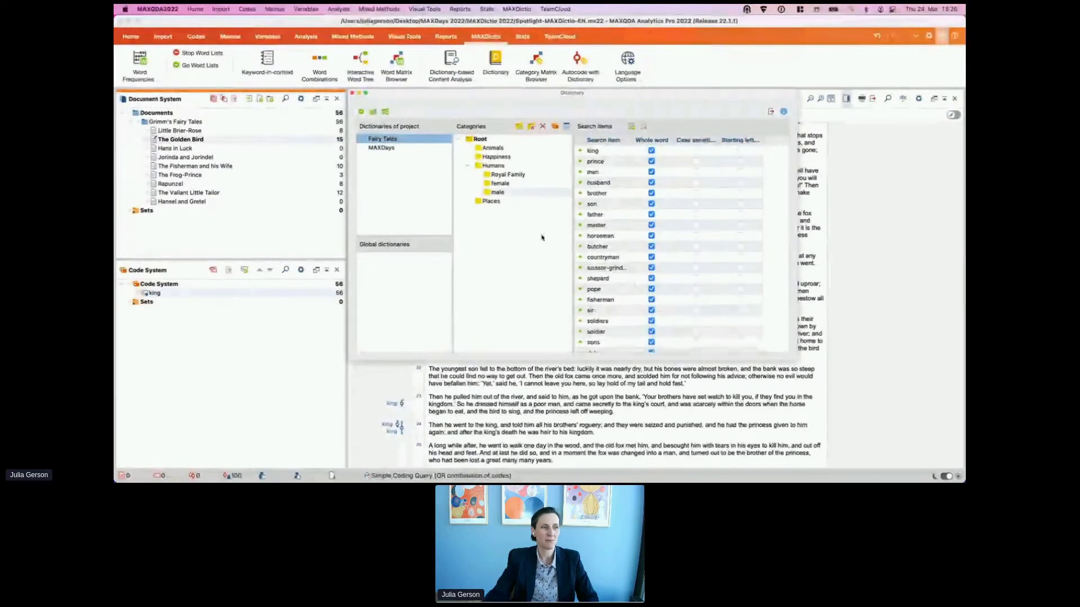
left_click(492, 202)
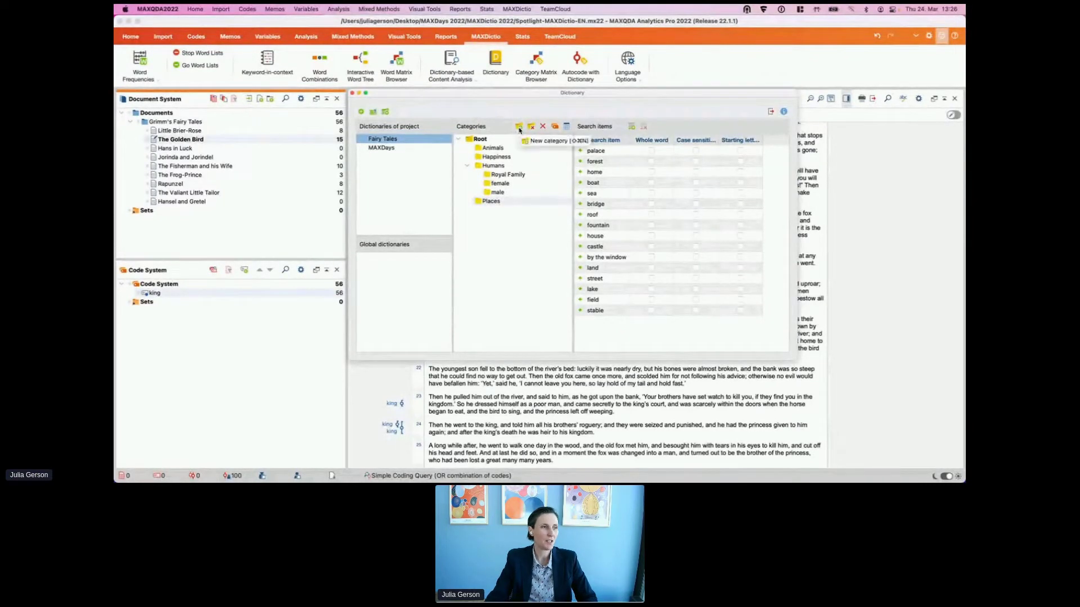
Step: Deactivate the female and male subcategories of Humans in the Fairy Tales dictionary, and close the dictionary manager
double_click(485, 184)
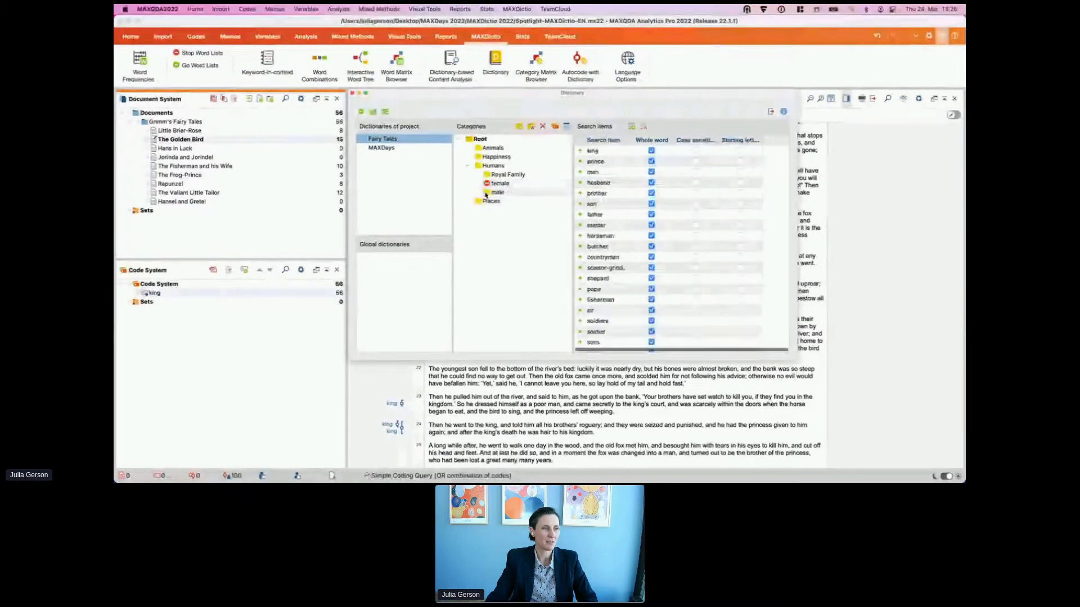
double_click(488, 193)
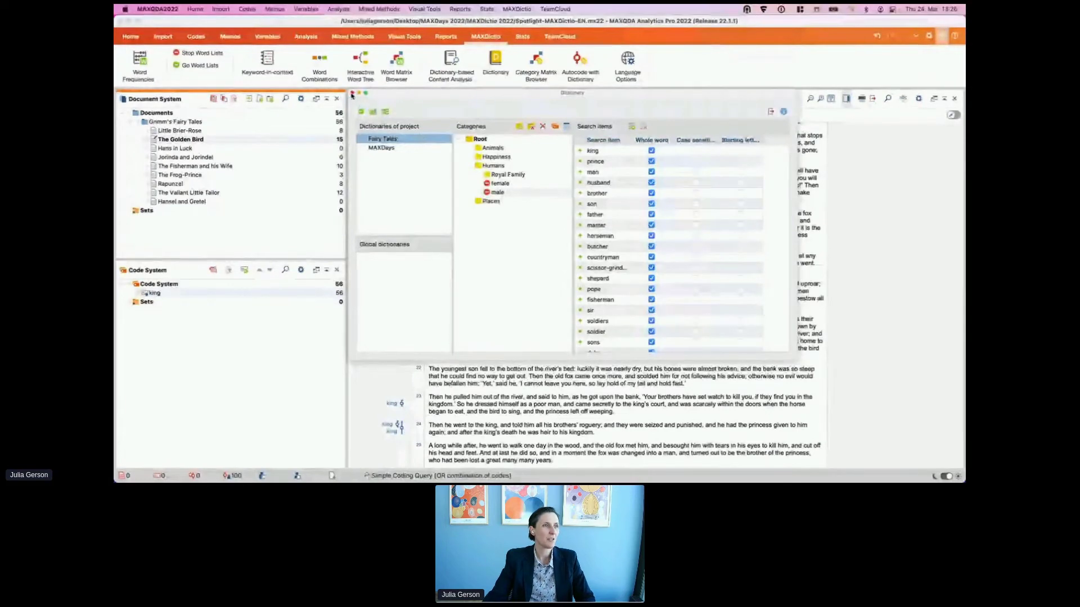
left_click(459, 74)
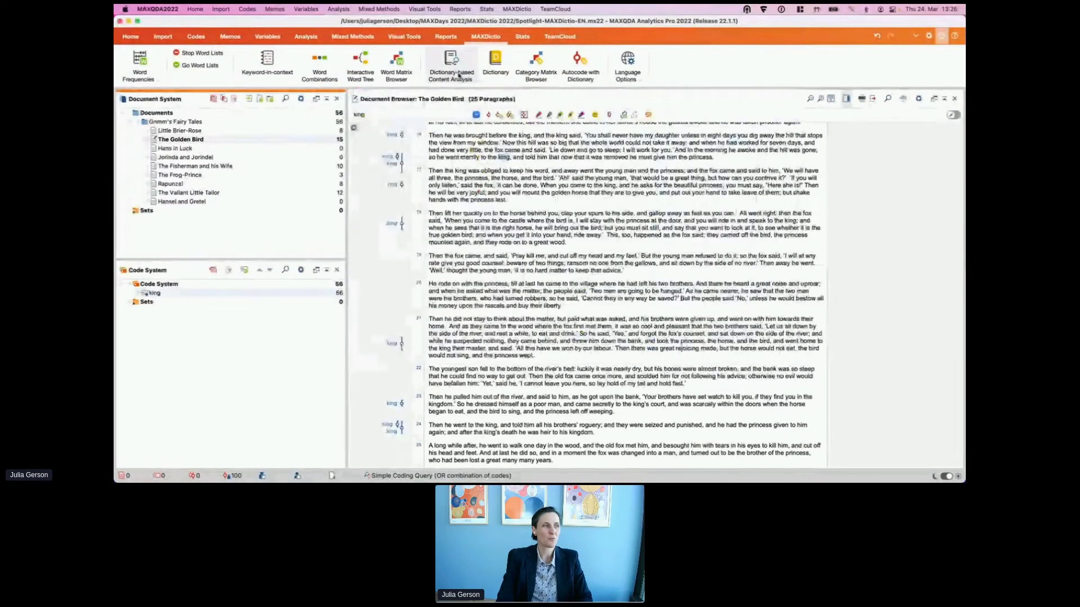
Step: Run a dictionary-based content analysis with documents as units, and sort the widened results table by Animals in descending order
left_click(459, 75)
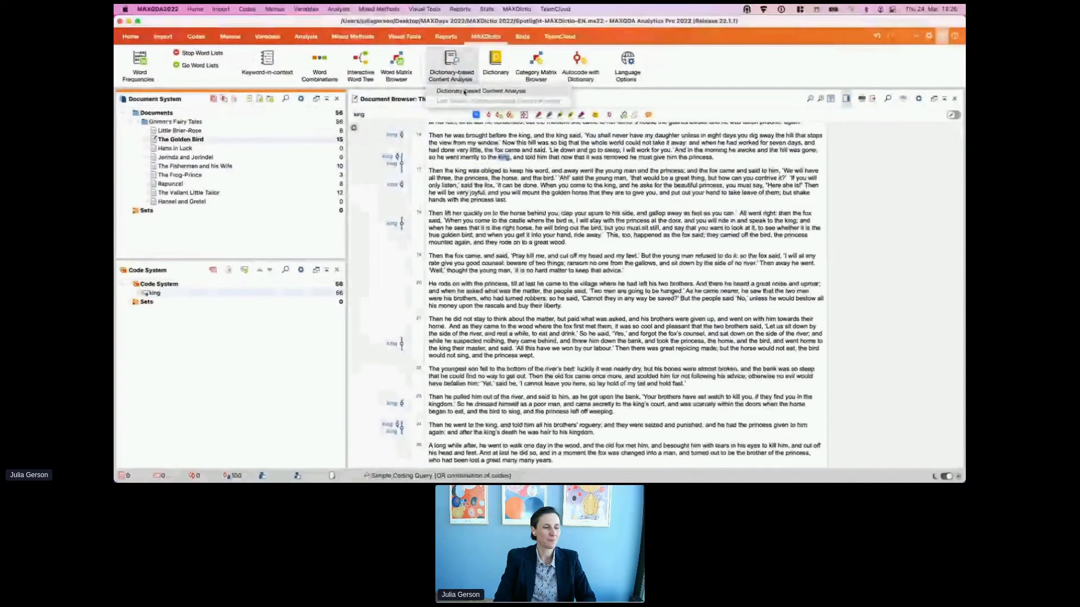
left_click(465, 91)
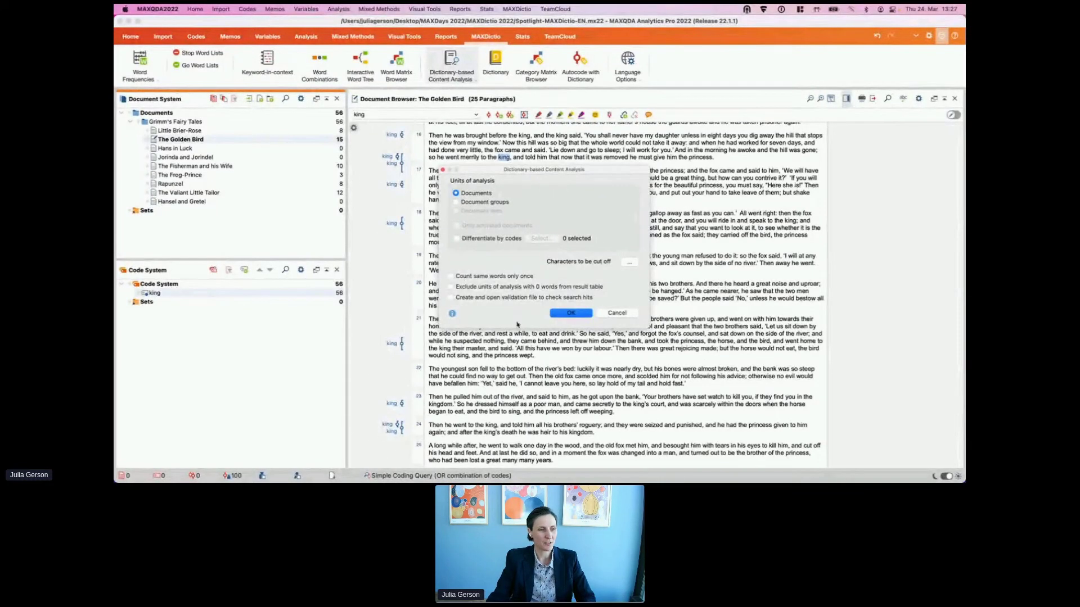
left_click(570, 313)
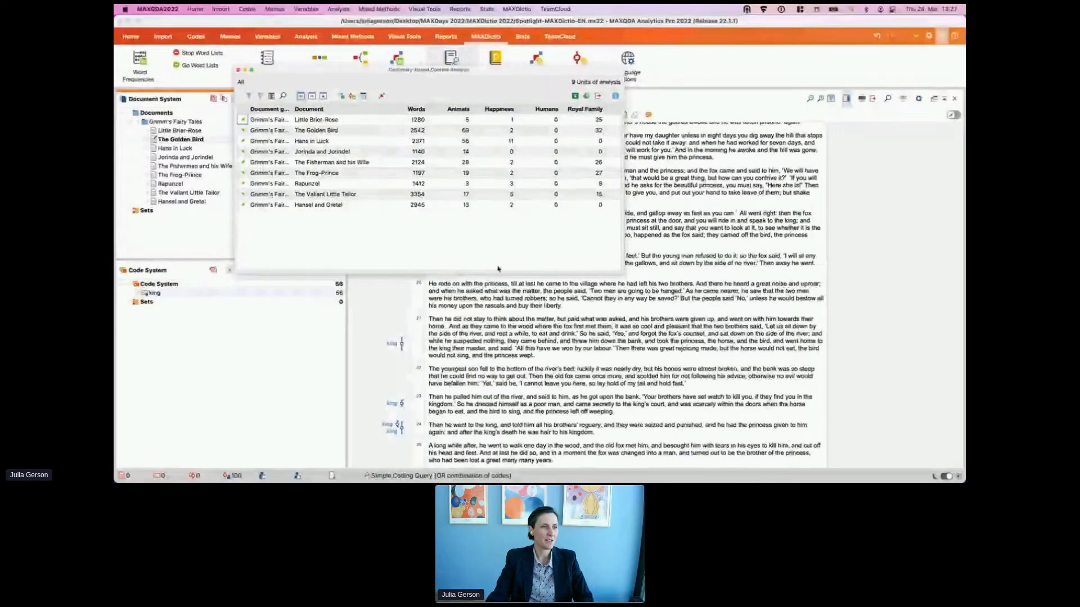
left_click_drag(622, 275, 743, 246)
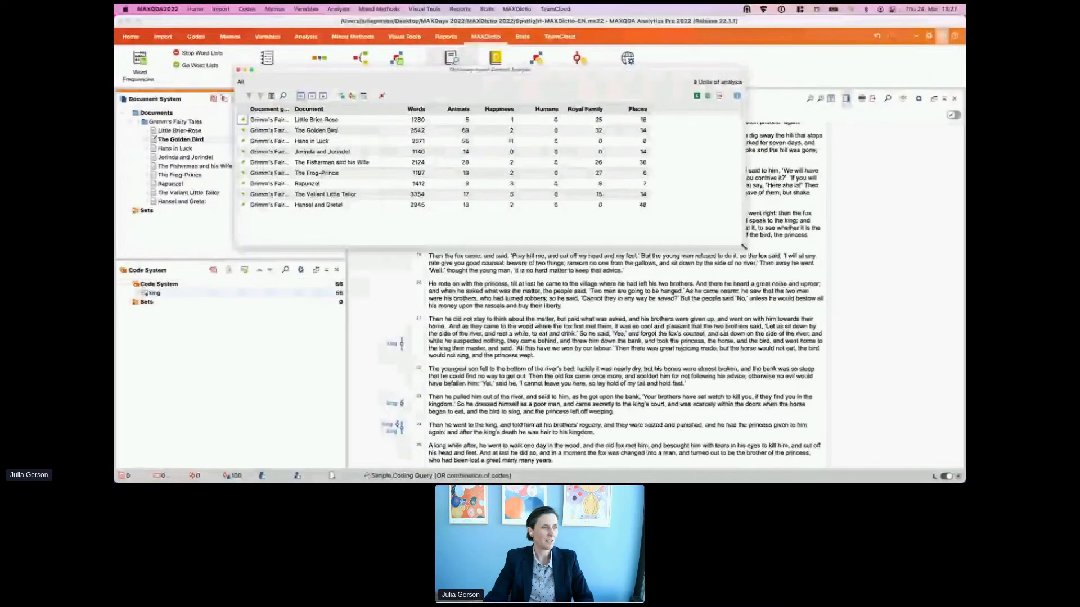
left_click(459, 111)
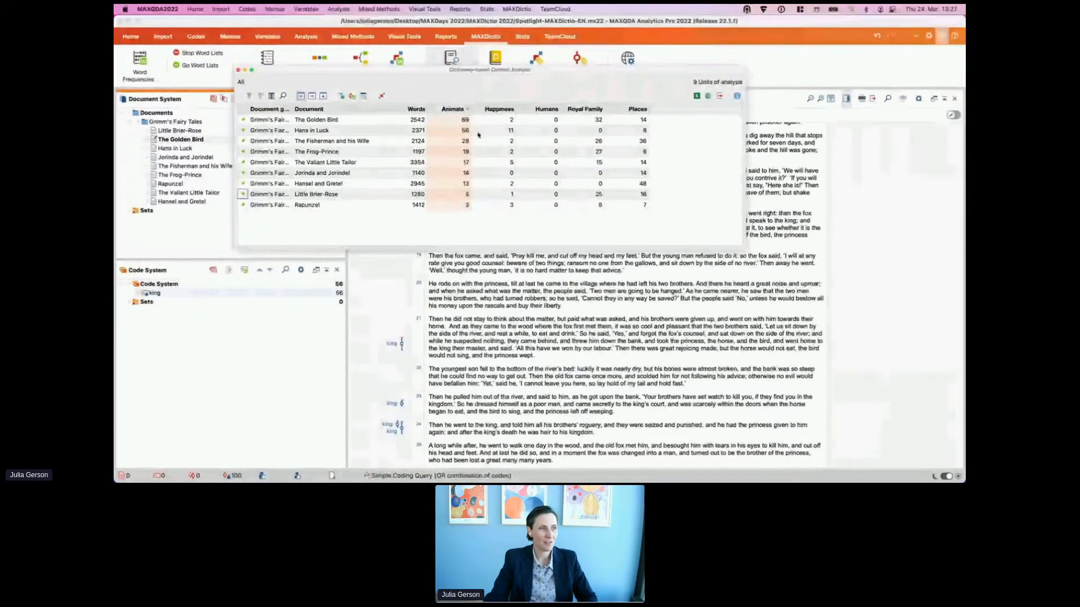
left_click_drag(471, 108, 473, 108)
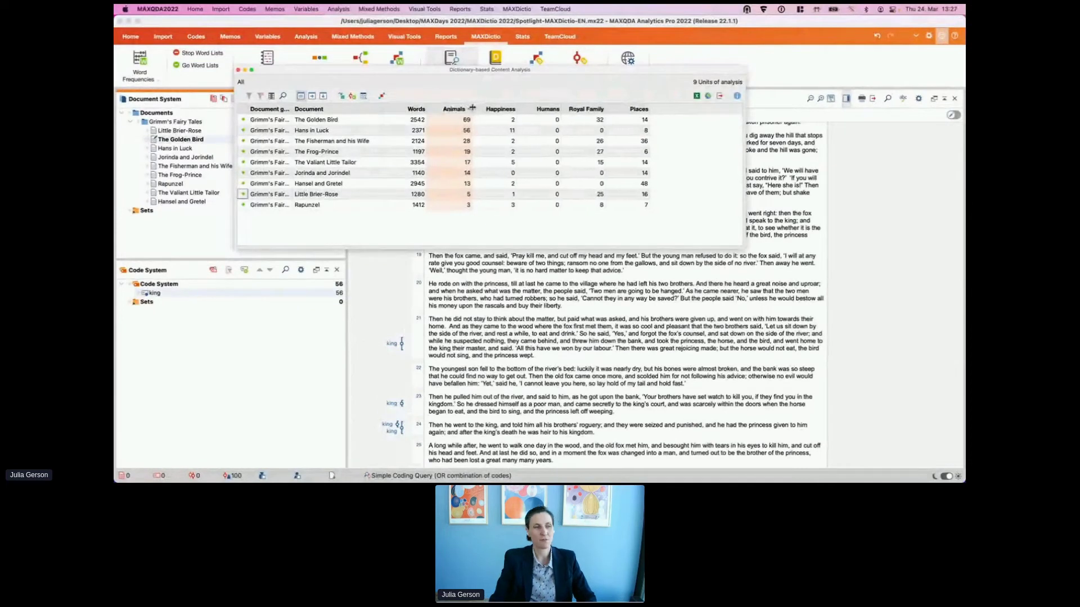
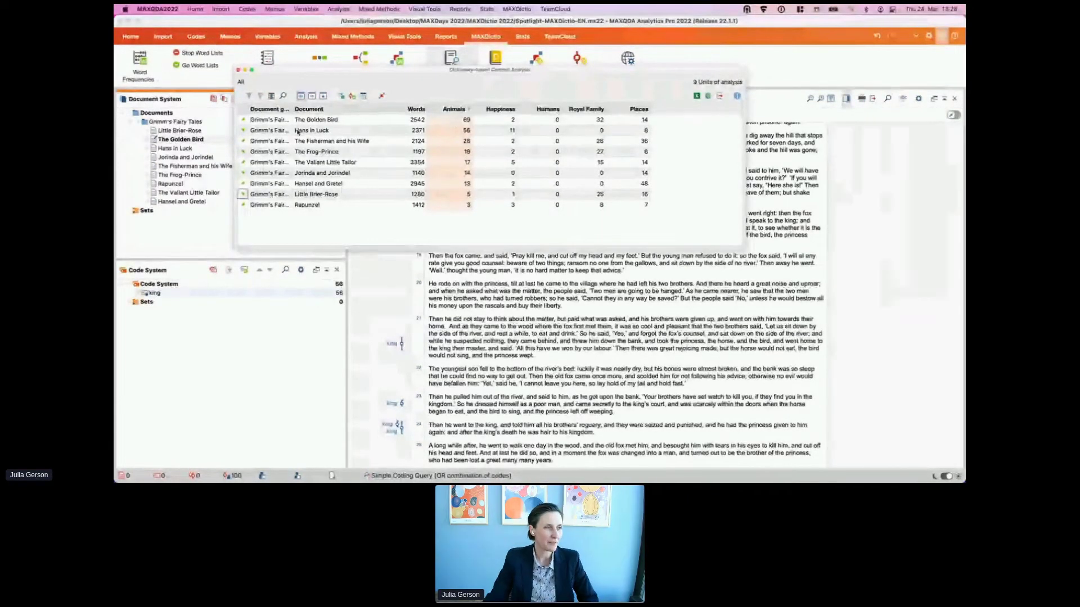
Step: List the search results for all five categories from The Golden Bird's Animals count, look through the animal hits, and close the list
right_click(462, 121)
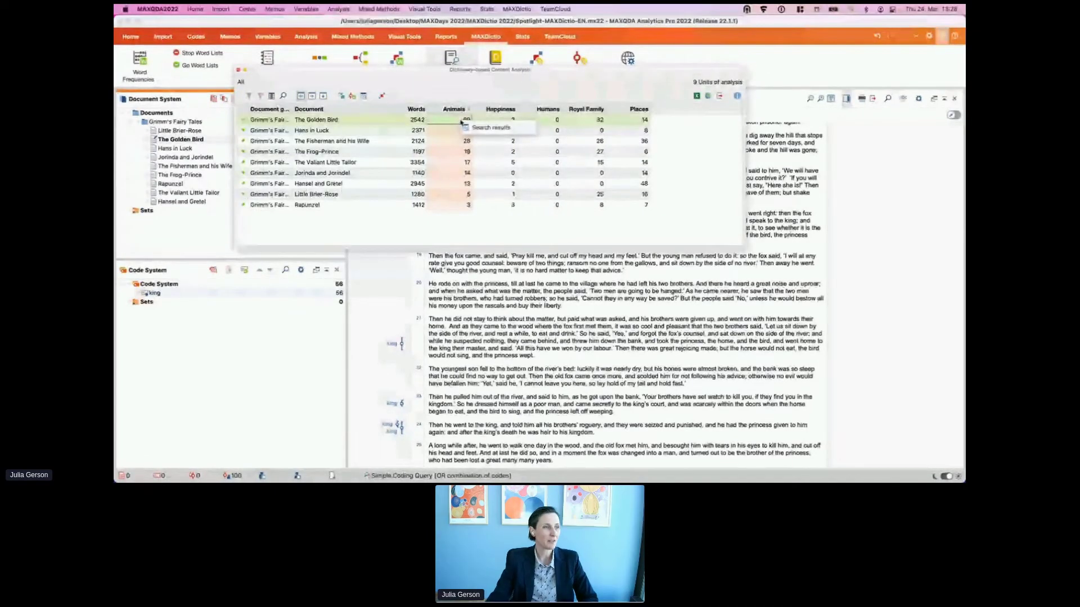
left_click(500, 129)
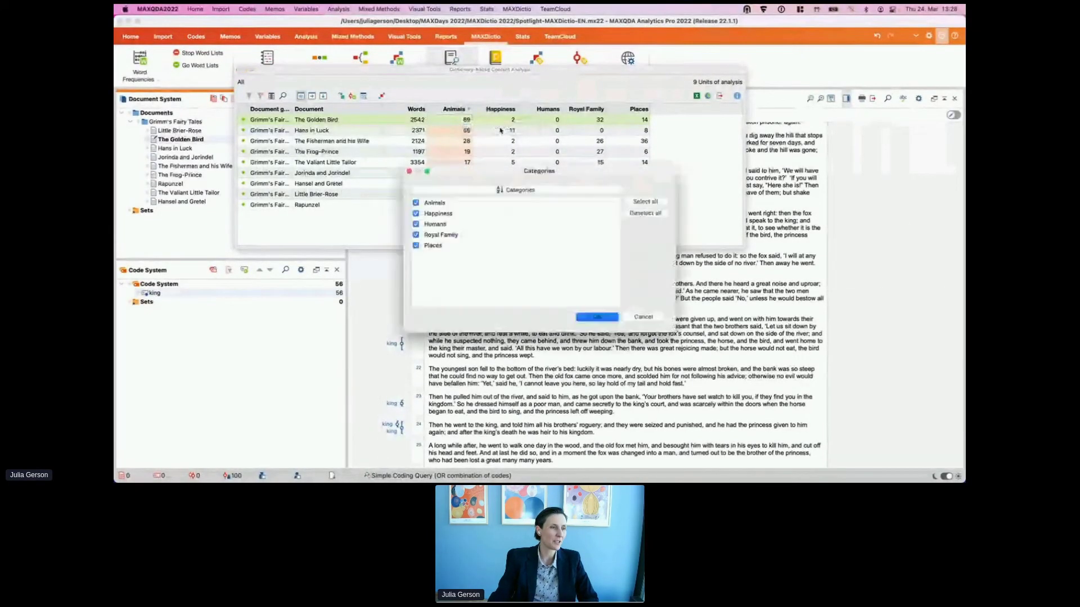
left_click(596, 318)
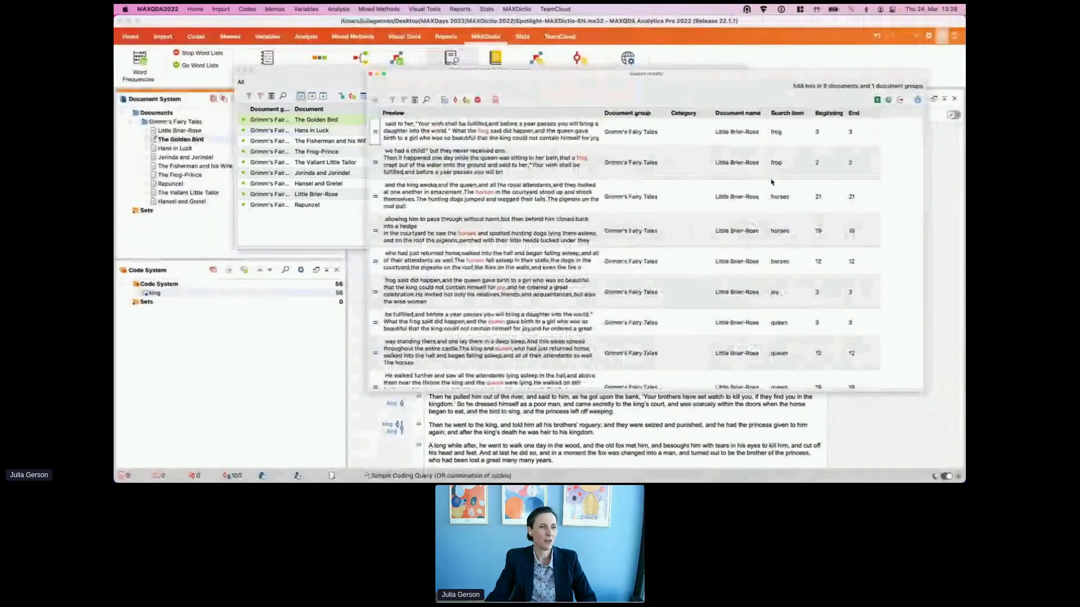
scroll(740, 229, "down", 5)
scroll(740, 229, "down", 10)
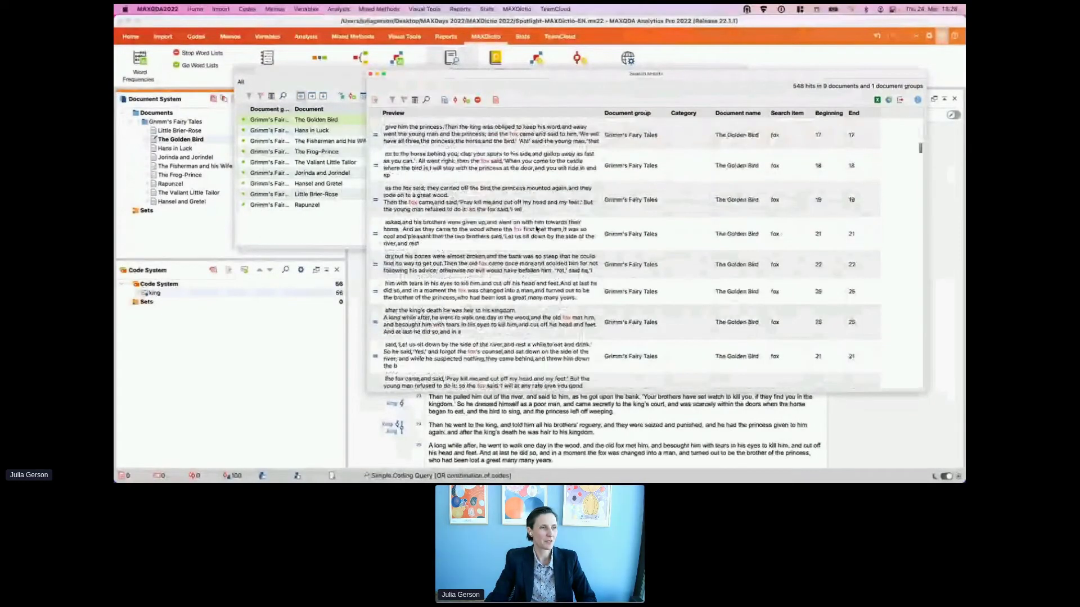
scroll(740, 216, "down", 5)
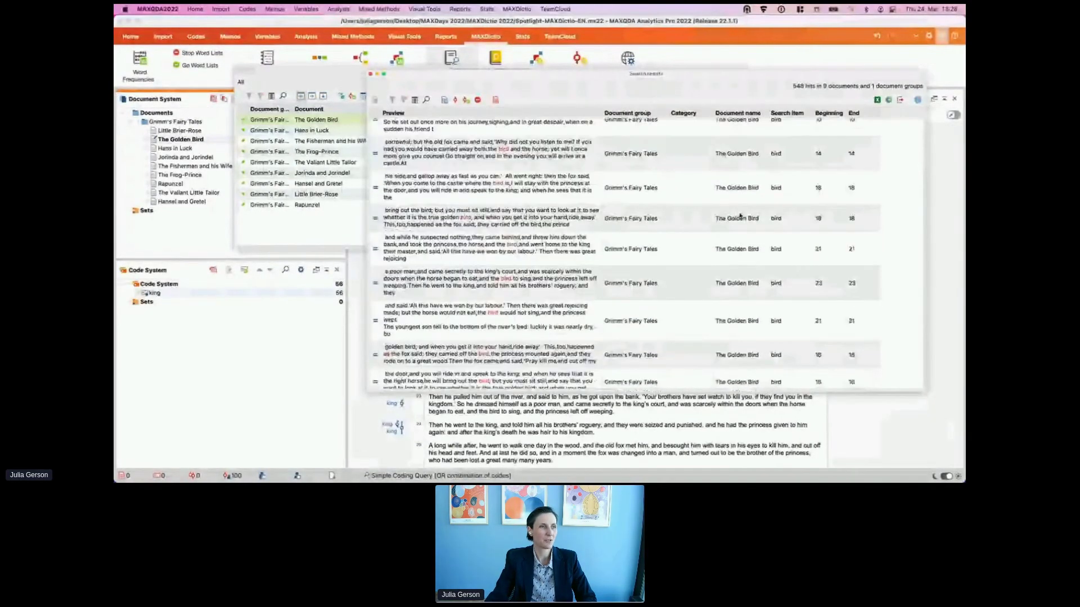
scroll(740, 216, "up", 5)
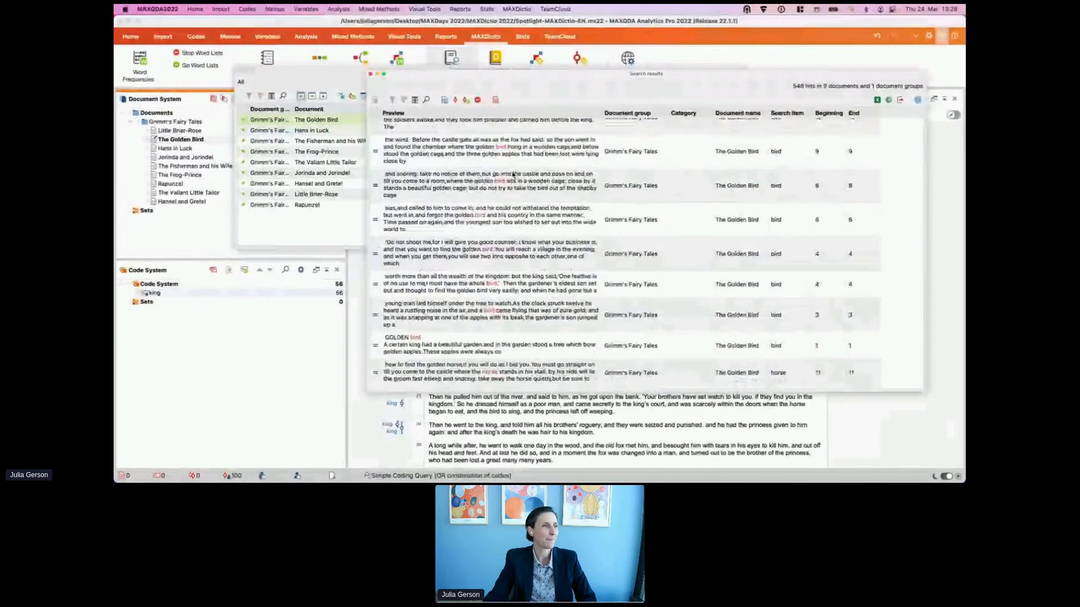
left_click(372, 75)
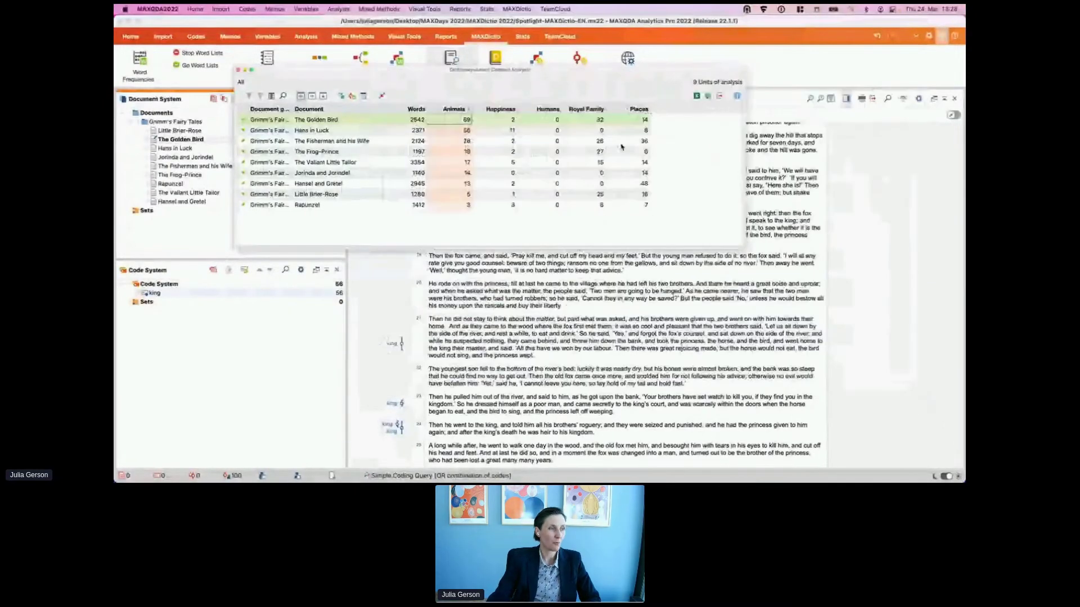
Step: Display the analysis as row percentages, switch to column percentages, and sort the documents by Happiness in descending order
left_click(313, 97)
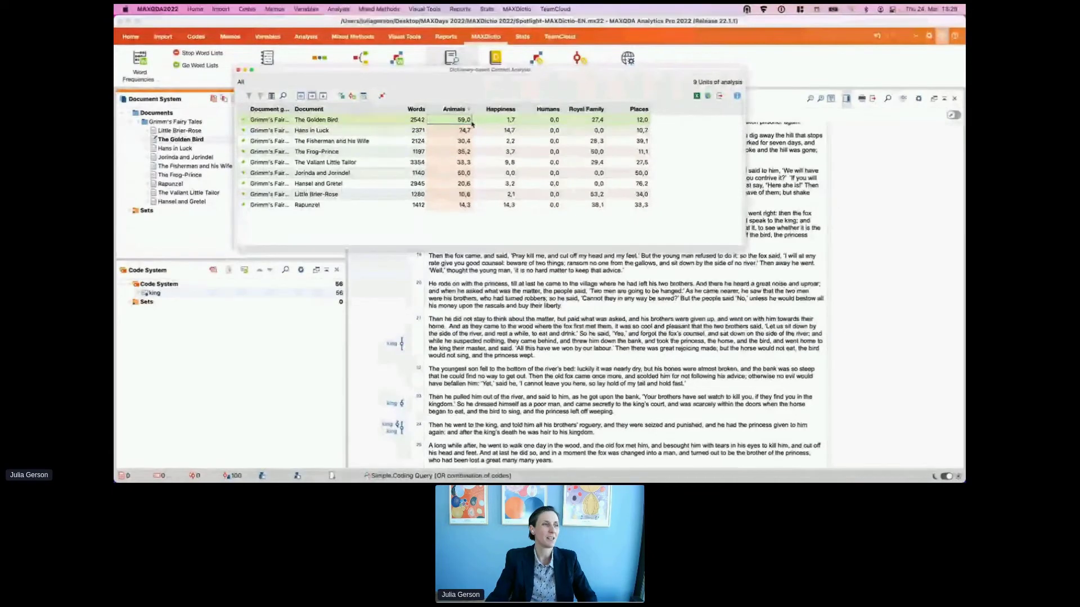
left_click(323, 97)
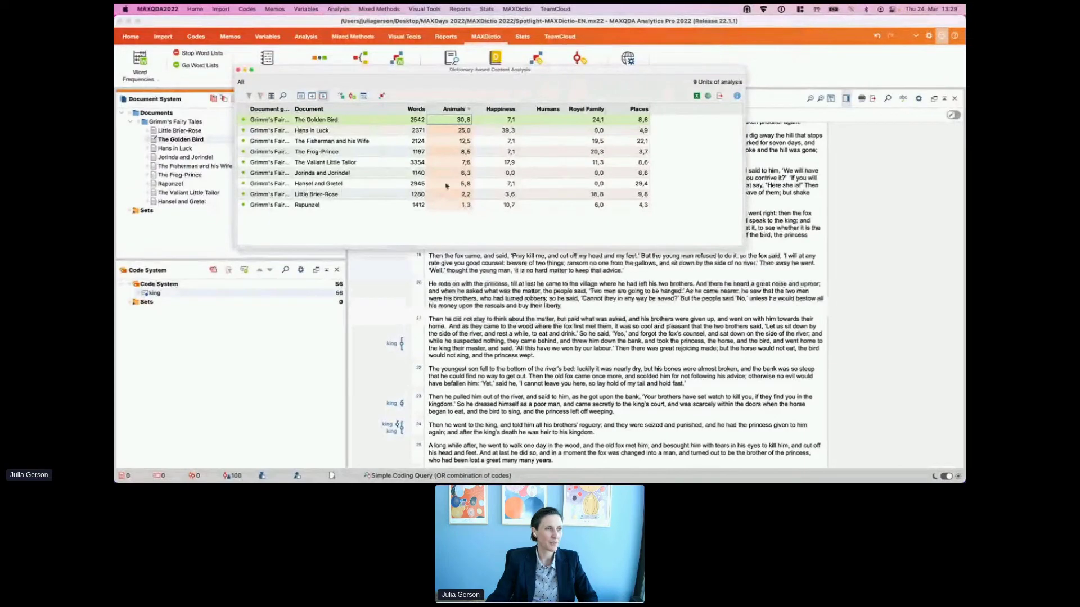
left_click(500, 110)
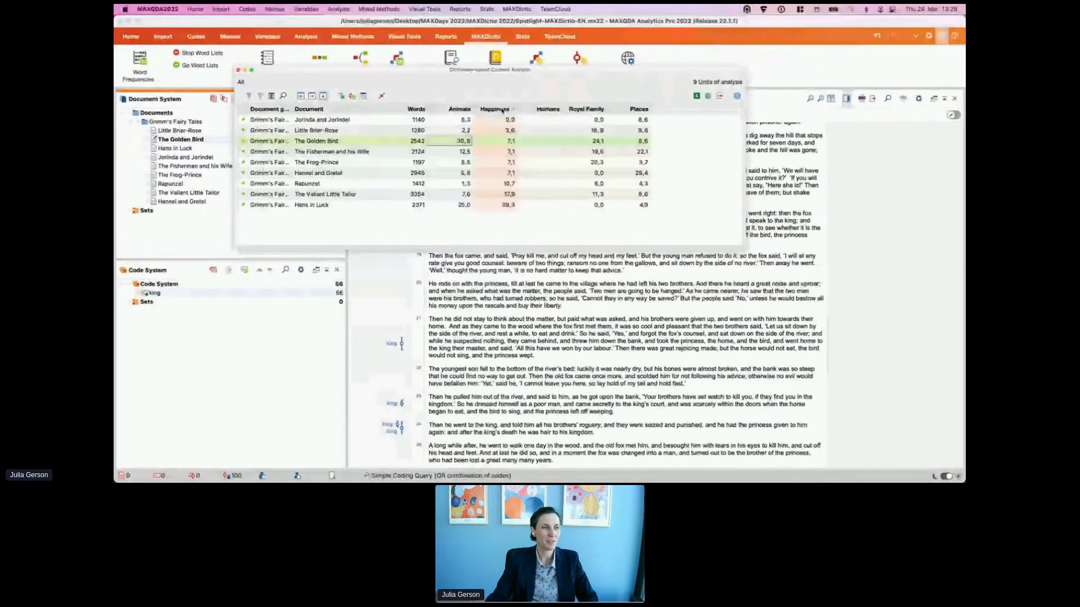
left_click(501, 110)
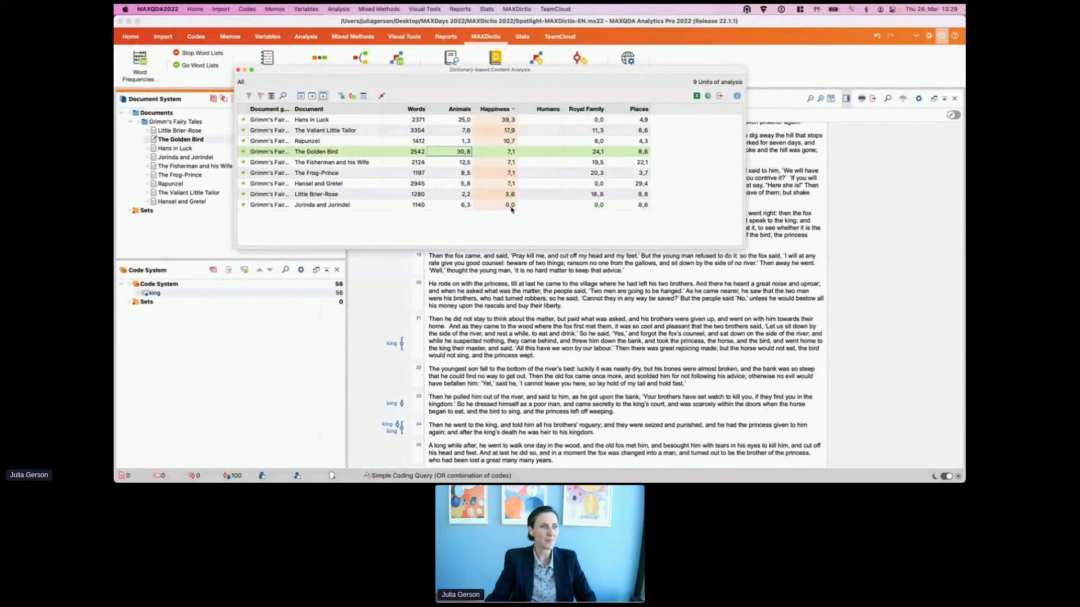
Step: Sort the documents by Royal Family in descending order, save all categories and Words as document variables, and close the data editor
left_click(585, 109)
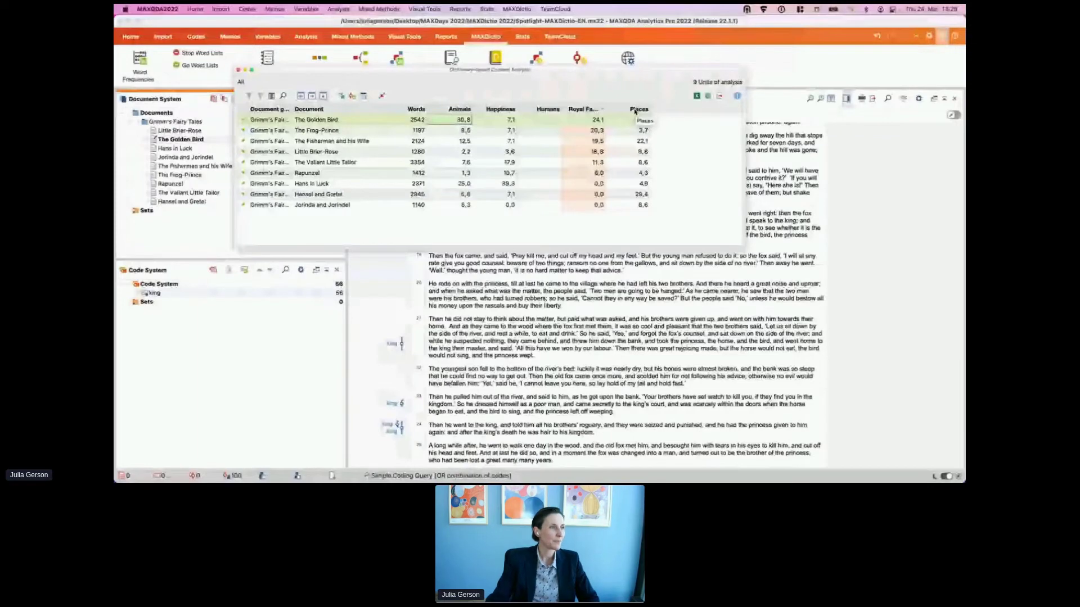
left_click_drag(363, 70, 415, 41)
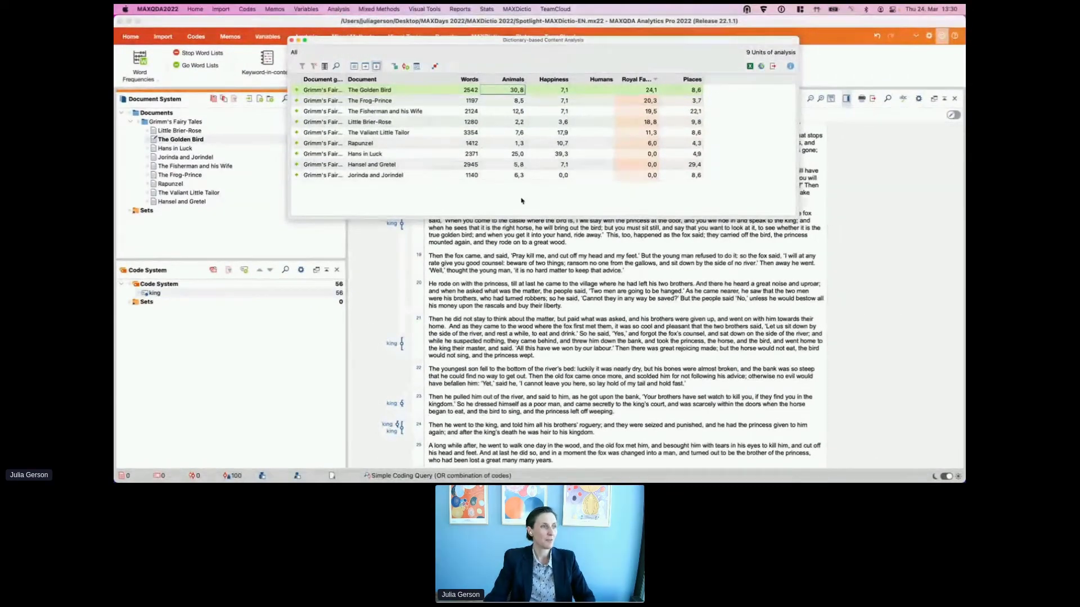
left_click(394, 66)
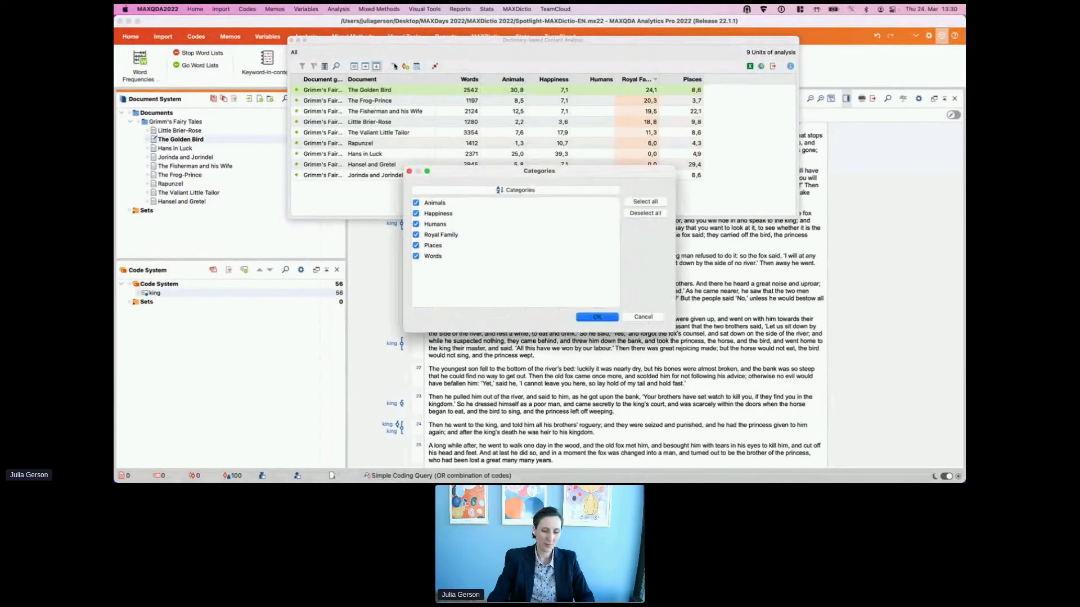
key("Return")
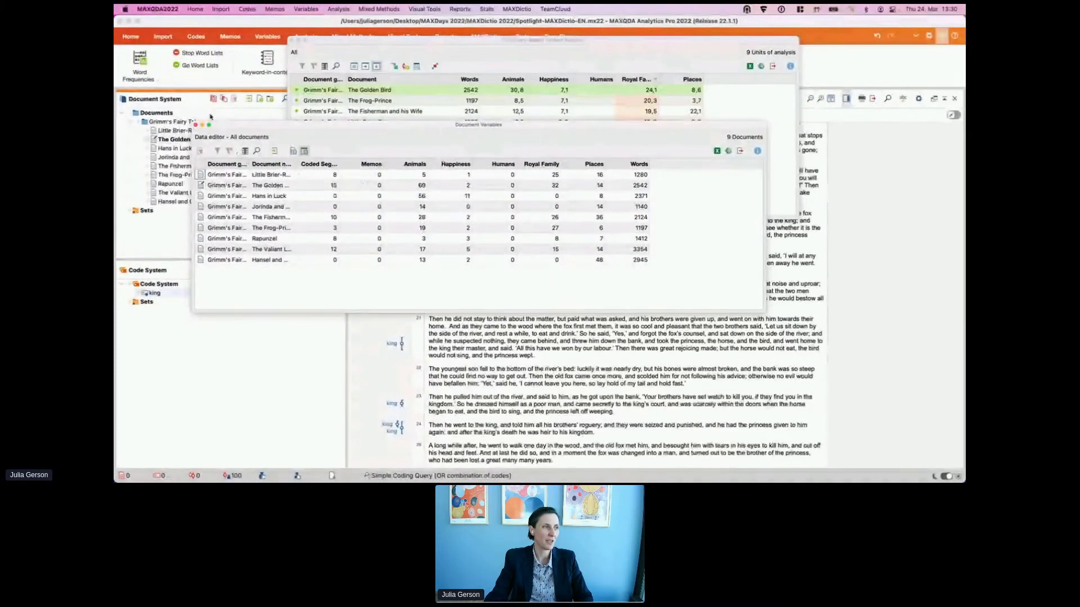
left_click(195, 125)
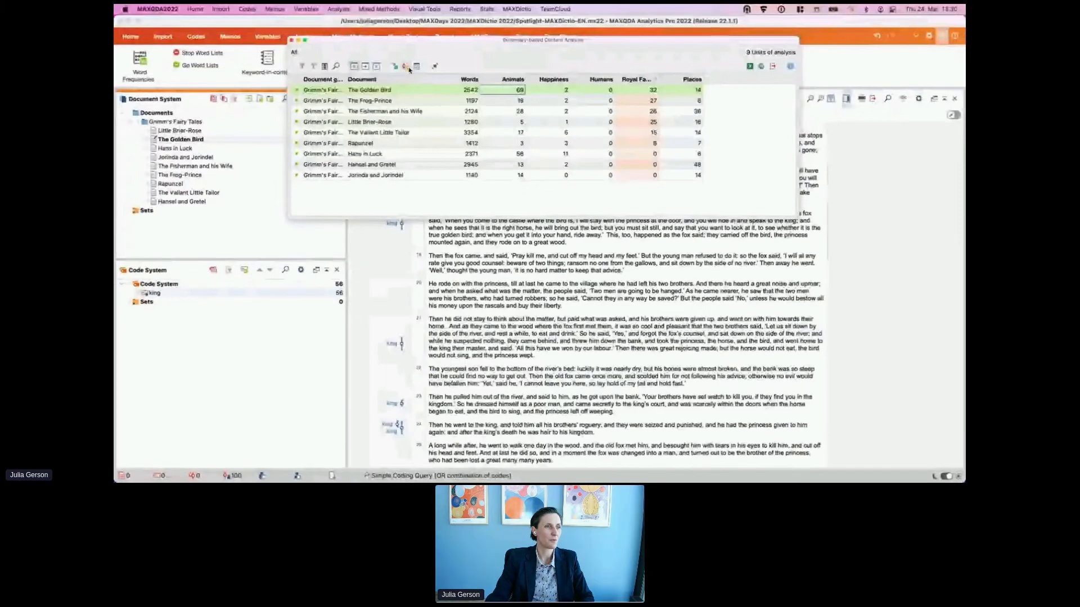
Step: Autocode the dictionary category hits with weight 0, coding the sentence with 0 sentences before and 0 after, and close the analysis results
left_click(405, 67)
left_click_drag(547, 172, 573, 205)
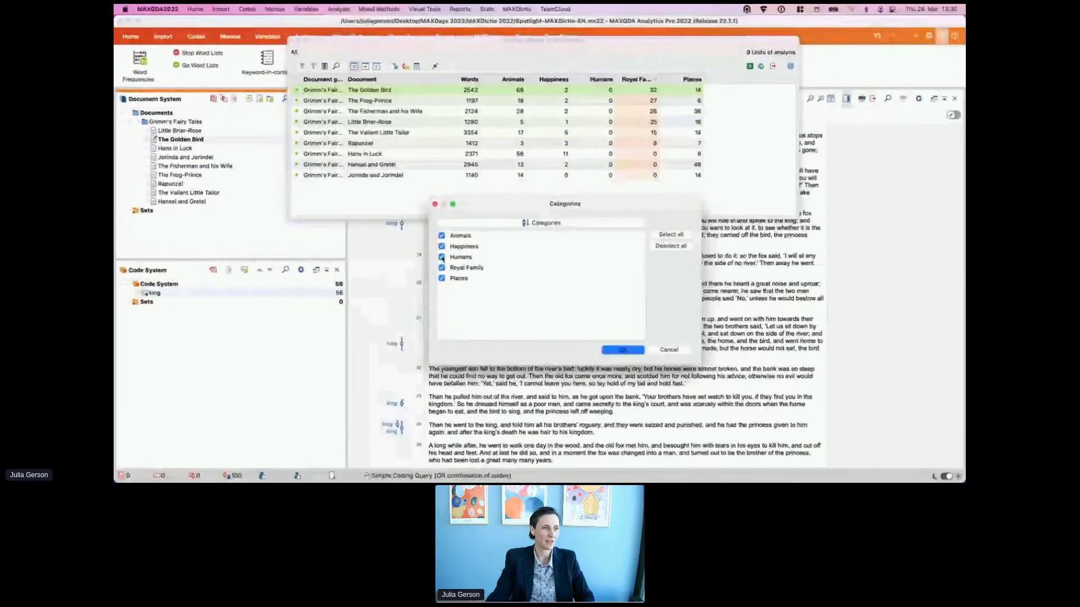
left_click(635, 352)
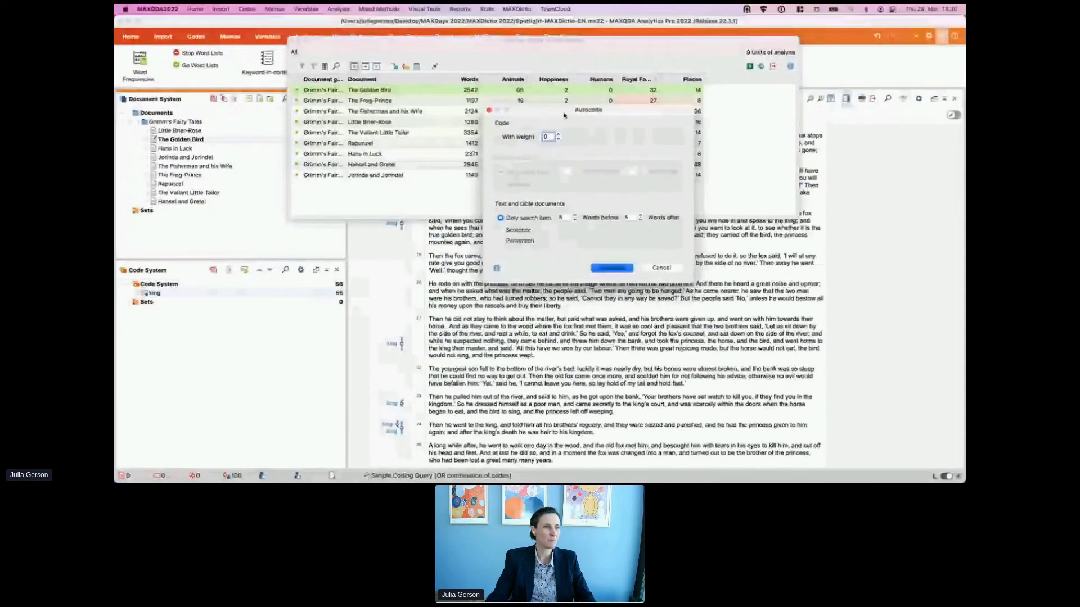
left_click(520, 231)
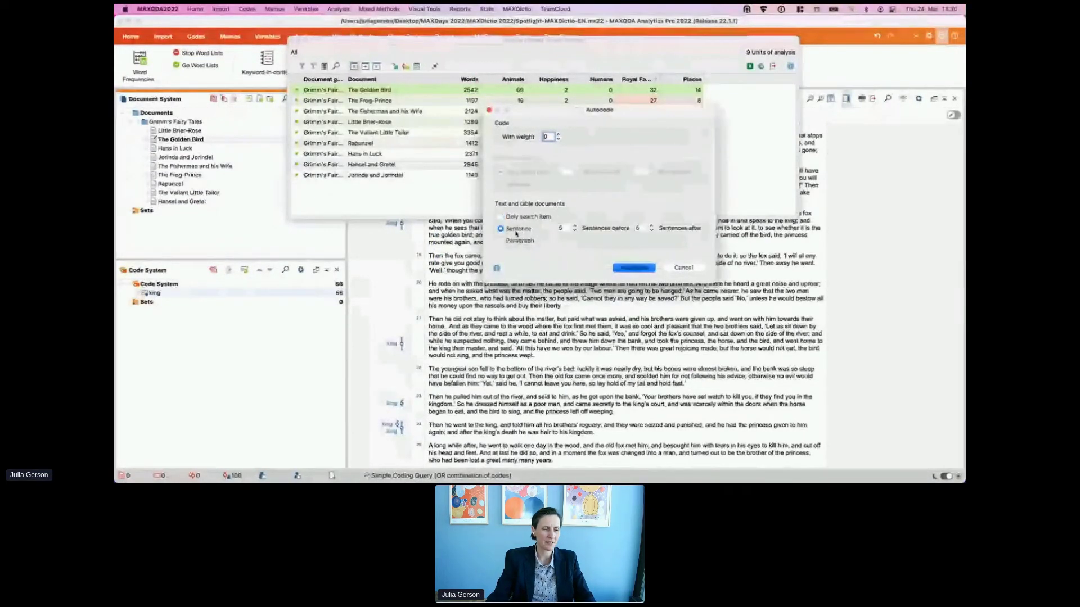
left_click(564, 228)
type("0")
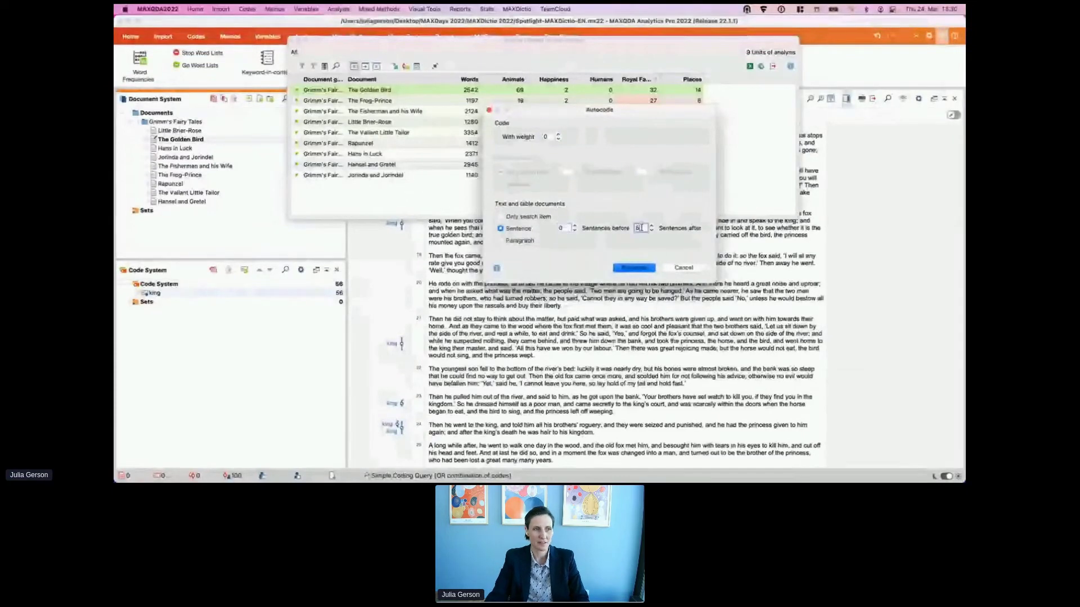
key("Tab")
type("0")
left_click_drag(551, 109, 543, 166)
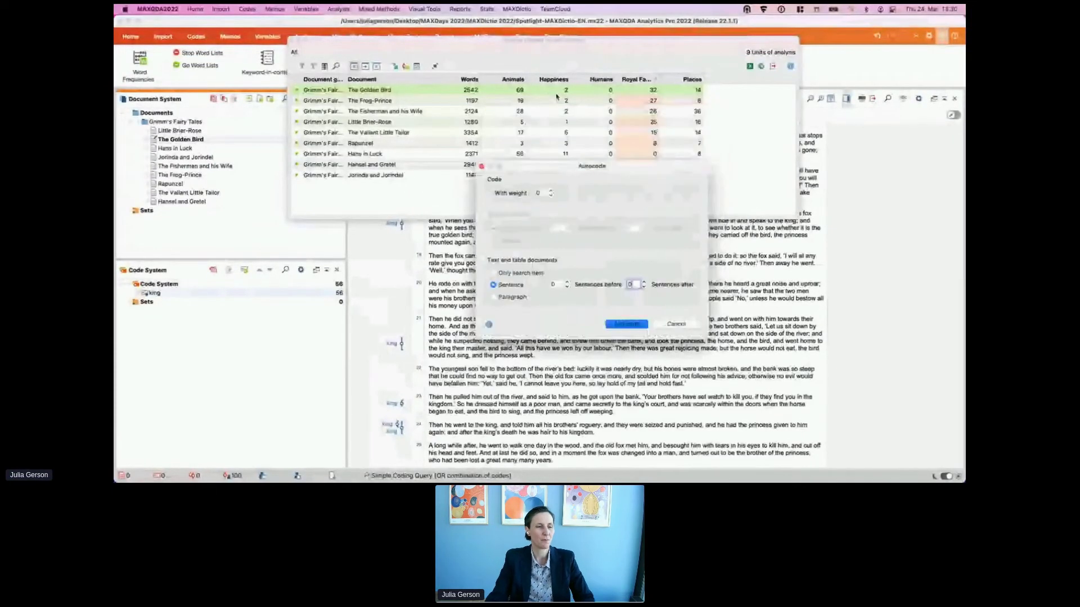
left_click(626, 324)
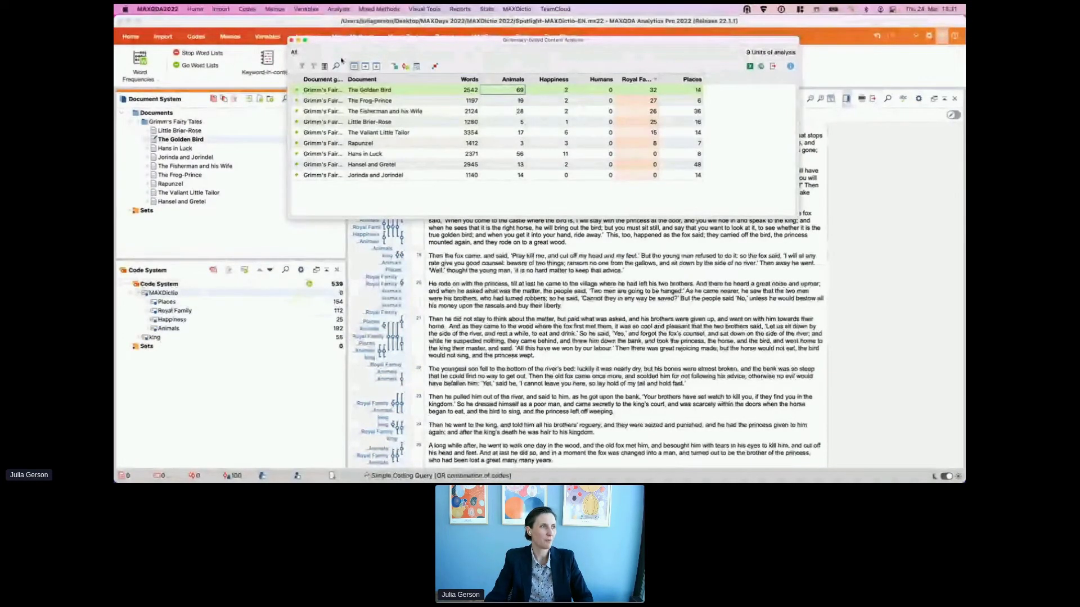
left_click(292, 40)
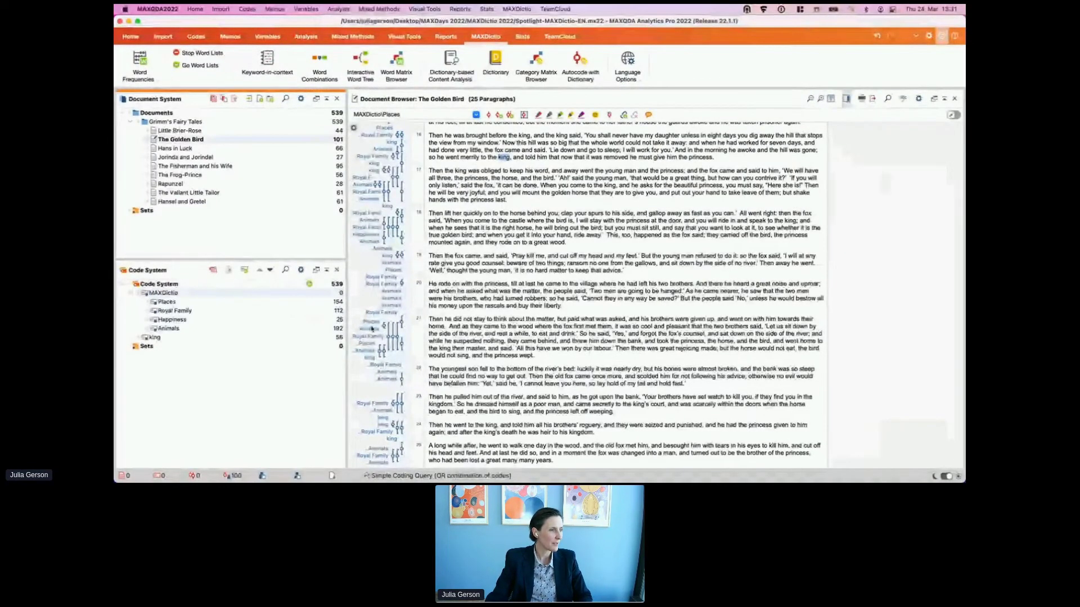
Step: Activate the Happiness code and the document Hans in Luck, and read through their coded segments in an enlarged Retrieved Segments window
left_click(148, 319)
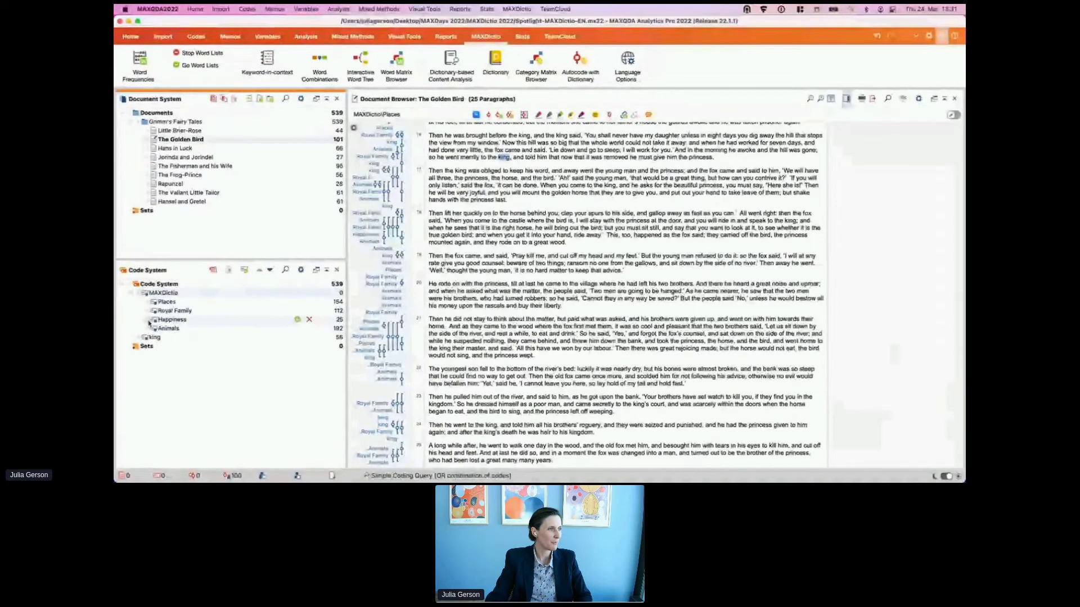
left_click(148, 149)
left_click(131, 36)
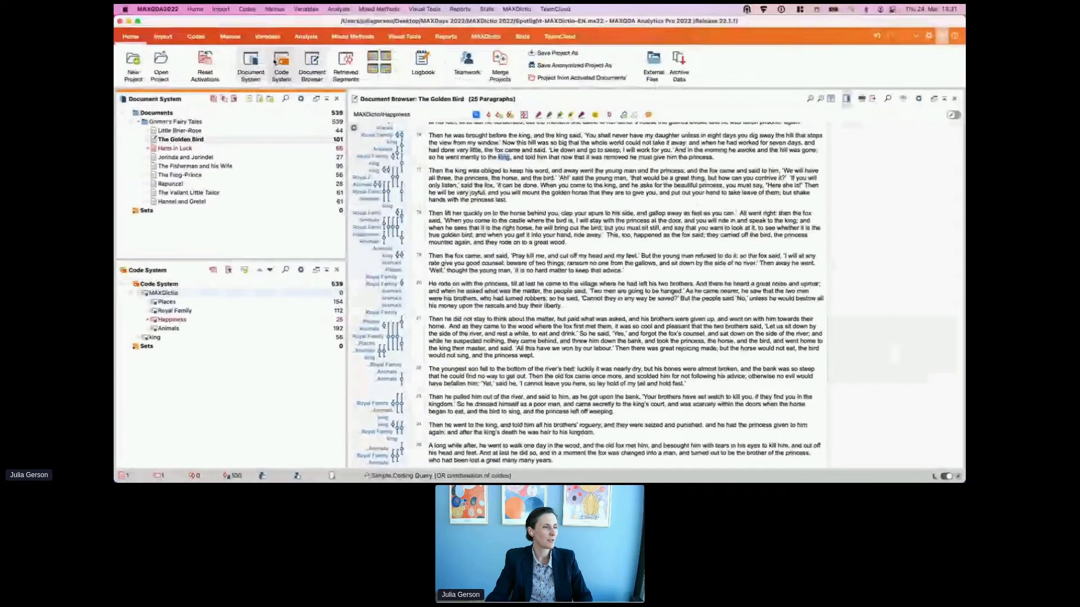
left_click(345, 63)
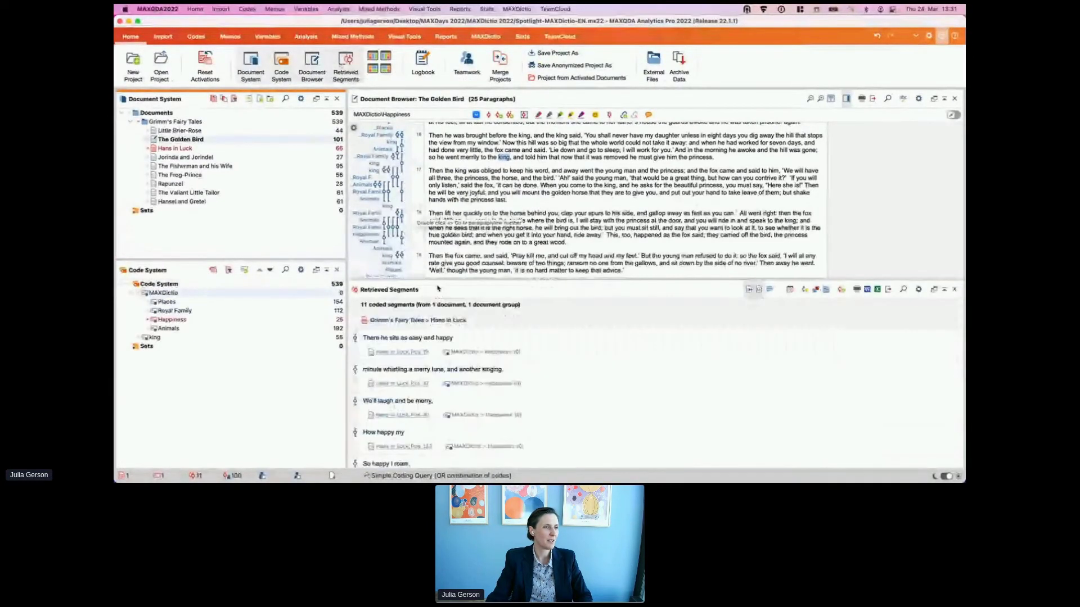
left_click_drag(437, 289, 442, 182)
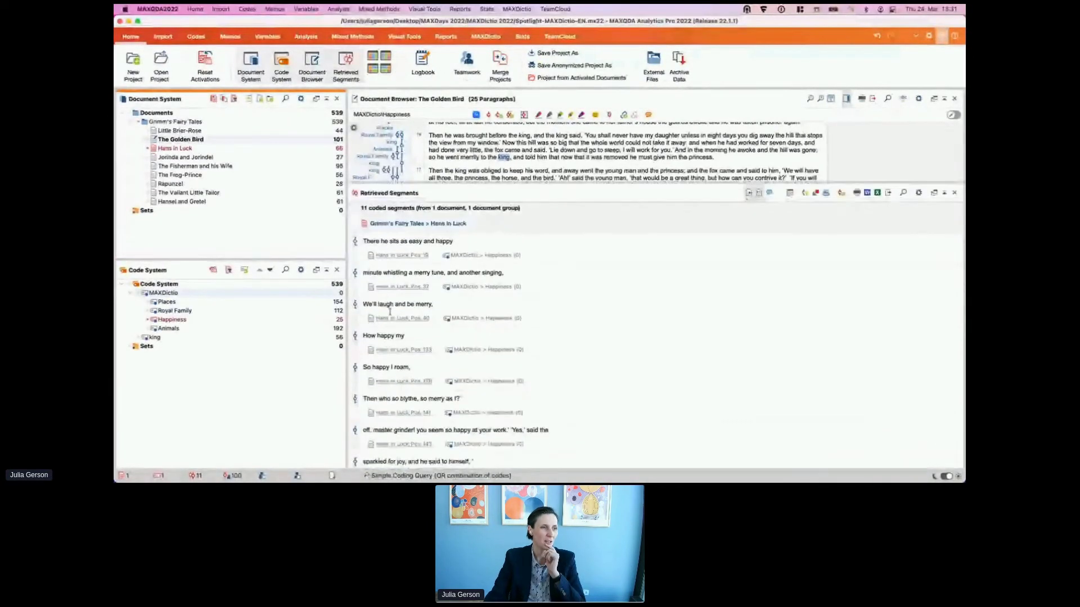
mouse_move(466, 288)
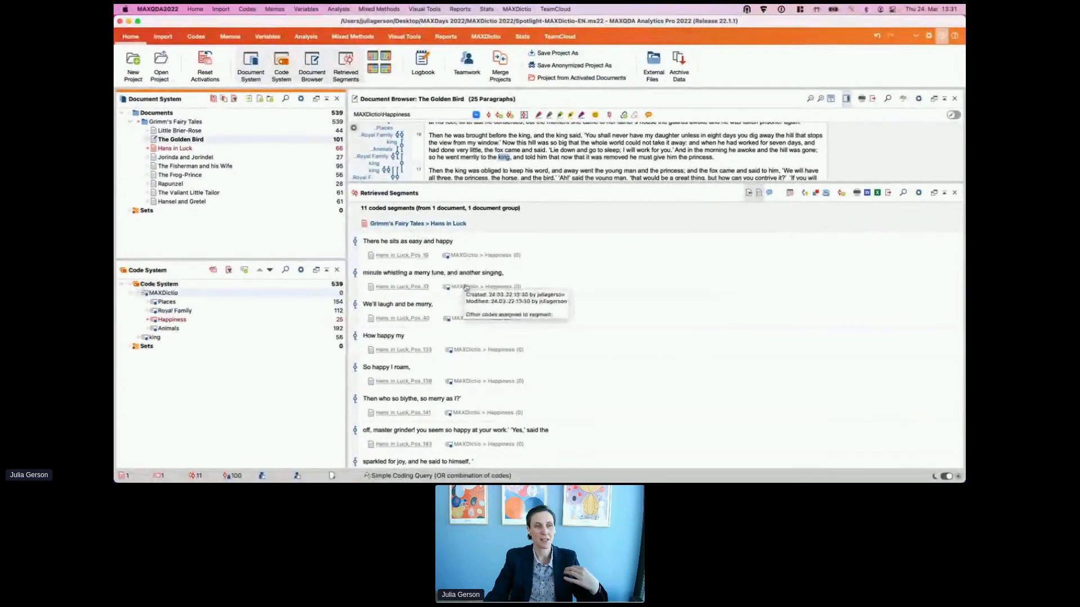
scroll(438, 293, "down", 3)
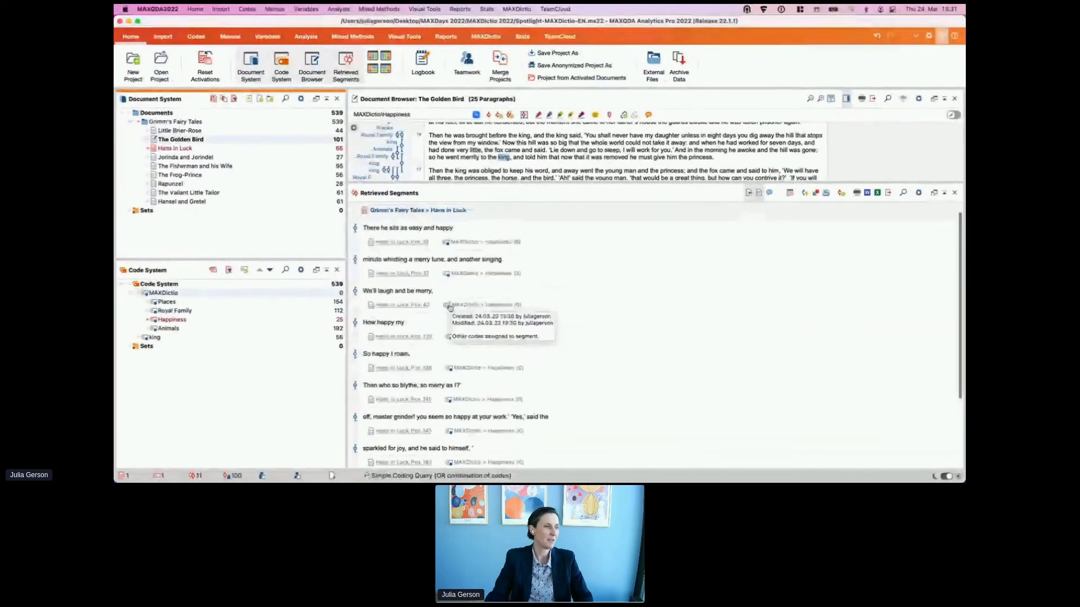
scroll(413, 296, "down", 2)
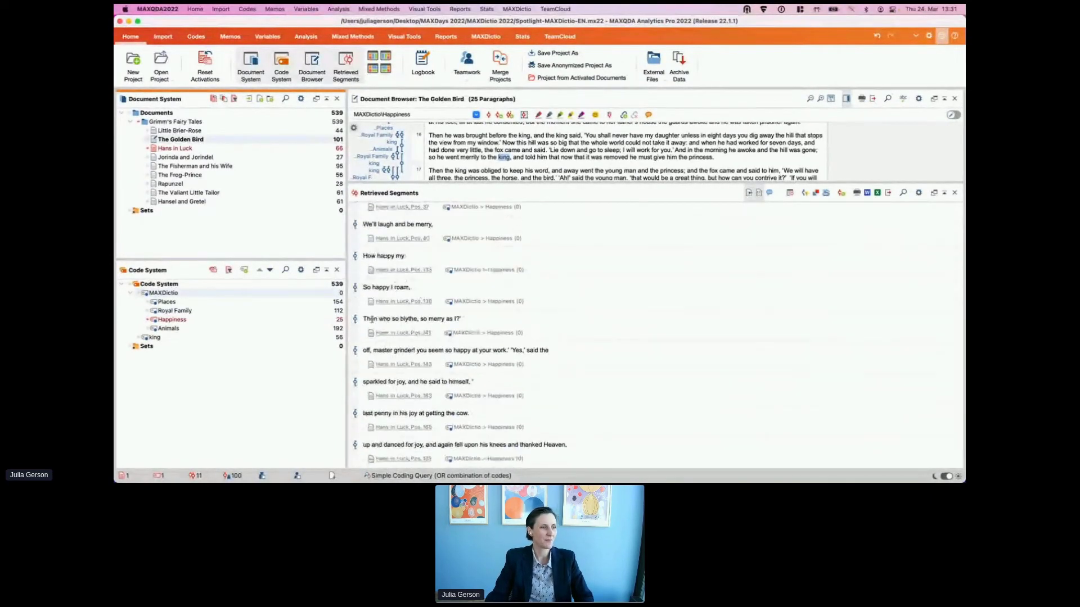
scroll(425, 340, "down", 2)
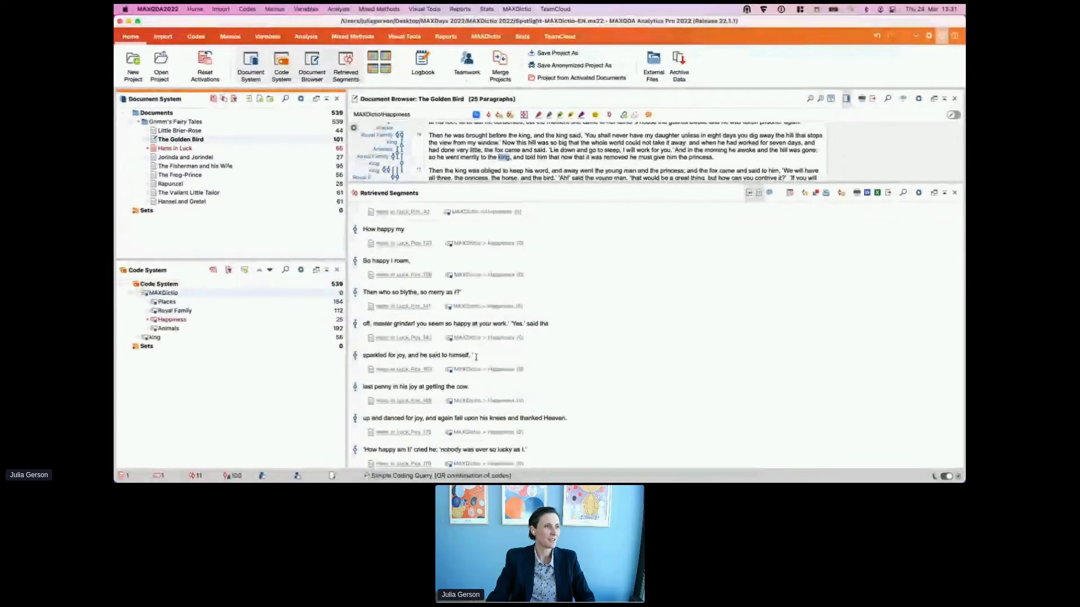
scroll(394, 349, "up", 6)
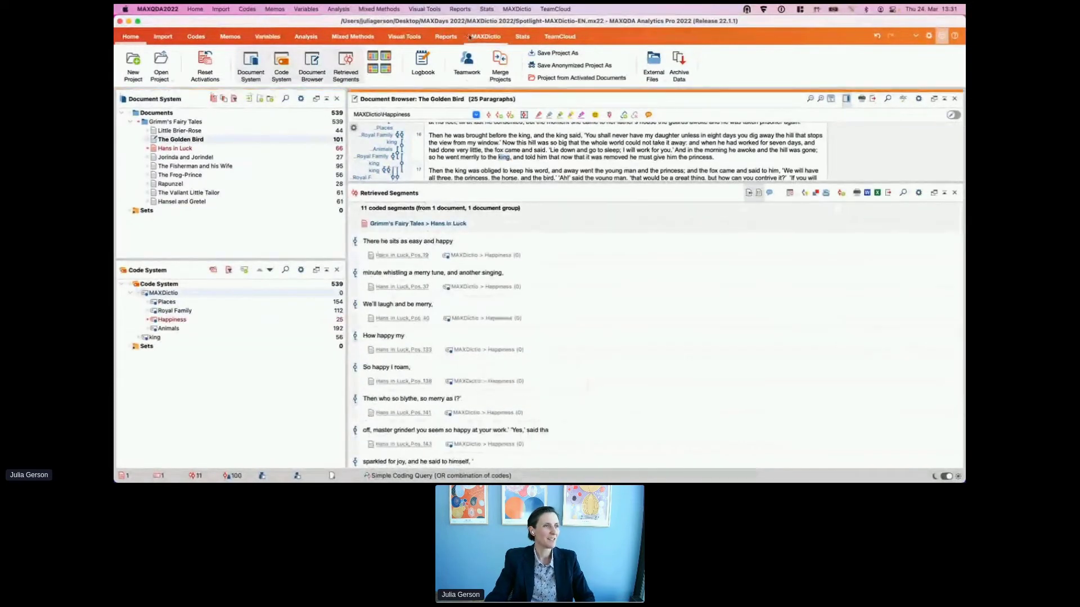
Step: View the dictionary categories for all documents in the Category Matrix Browser with full-width column names, close it, and enlarge the document view
left_click(485, 36)
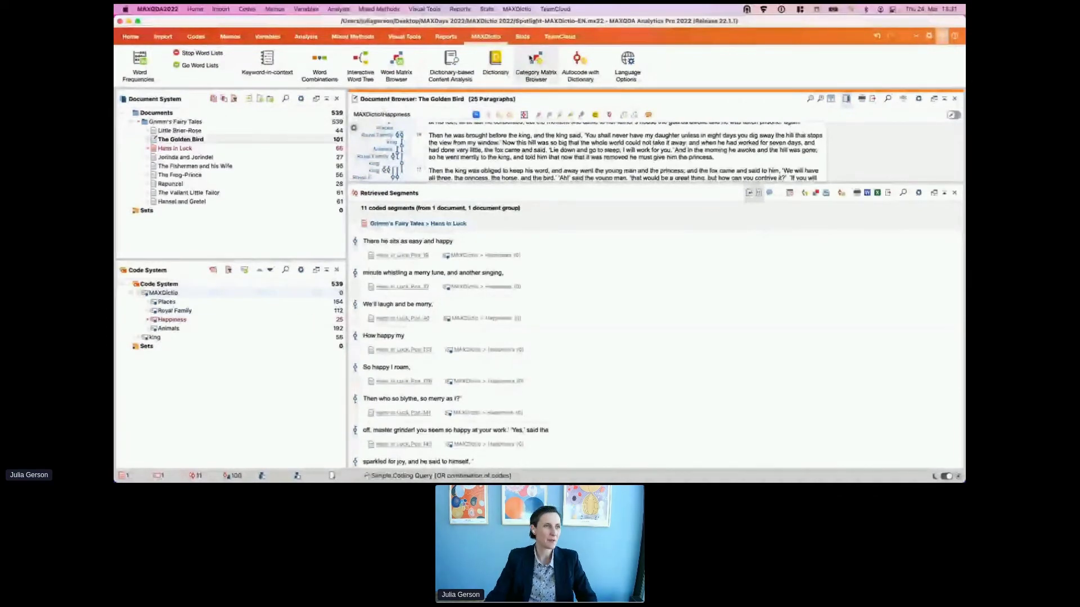
left_click(536, 59)
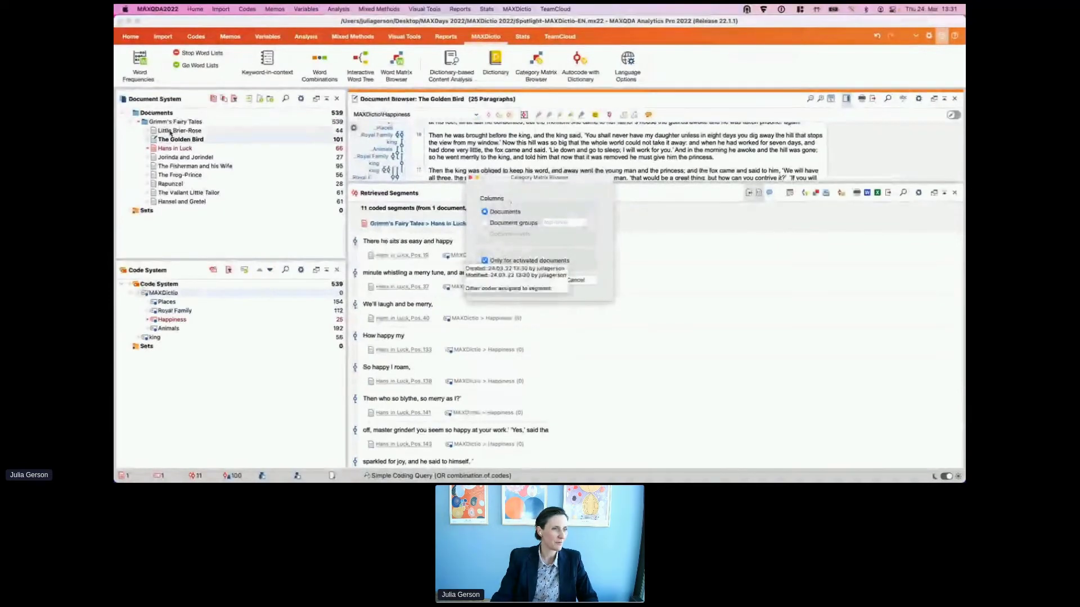
left_click(491, 260)
left_click(532, 280)
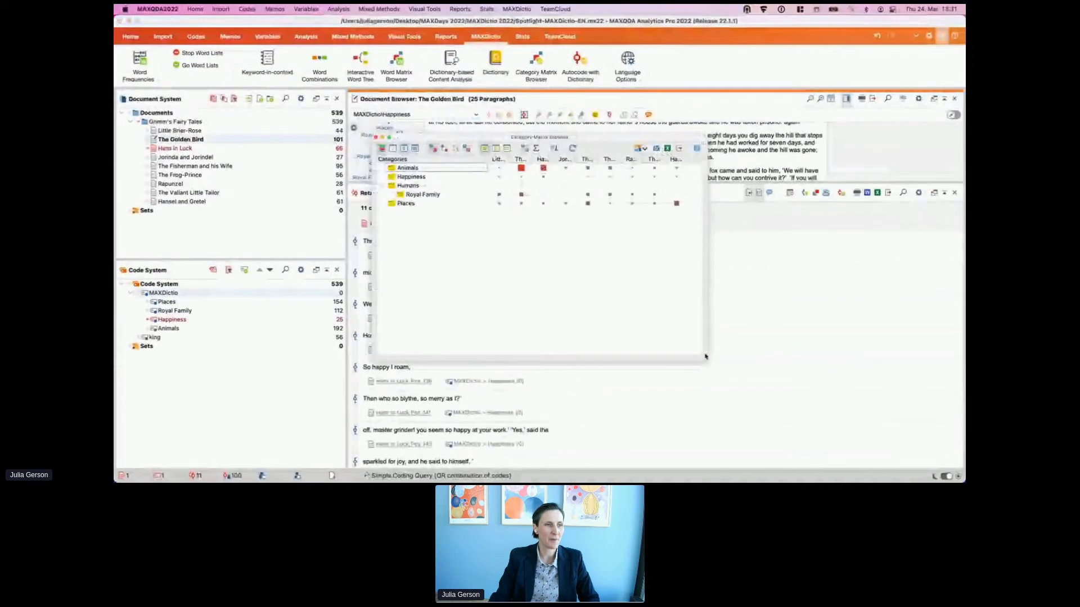
left_click_drag(705, 357, 803, 288)
left_click(414, 150)
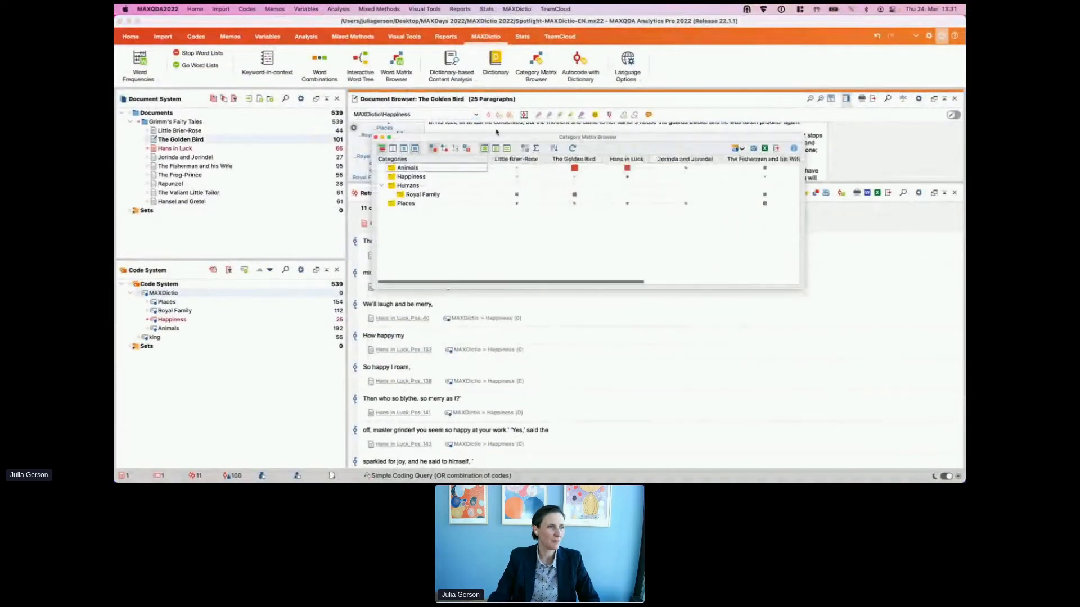
left_click_drag(493, 139, 356, 93)
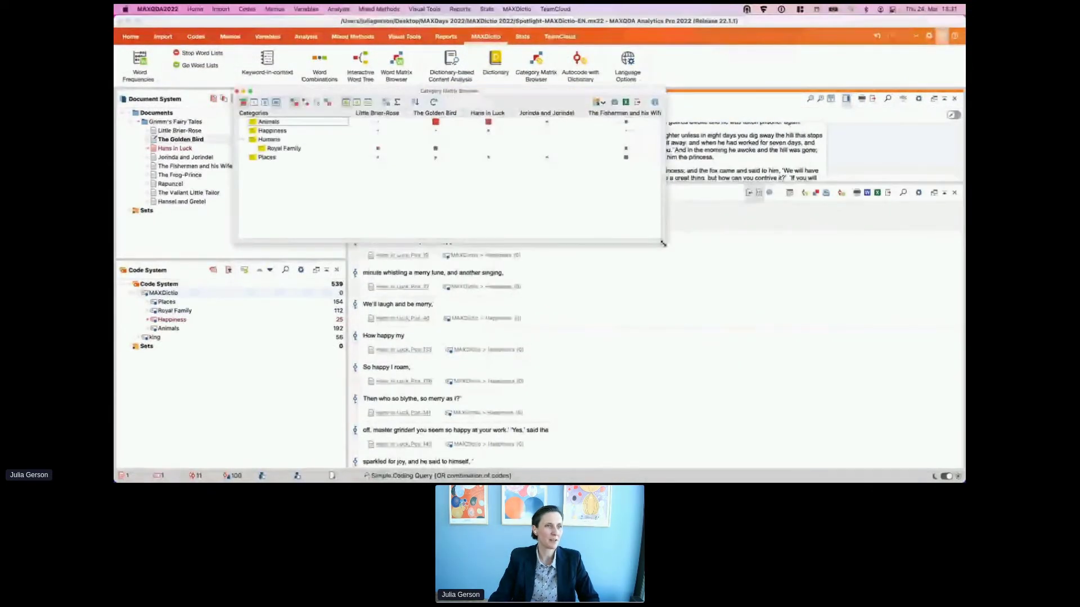
left_click_drag(663, 243, 809, 203)
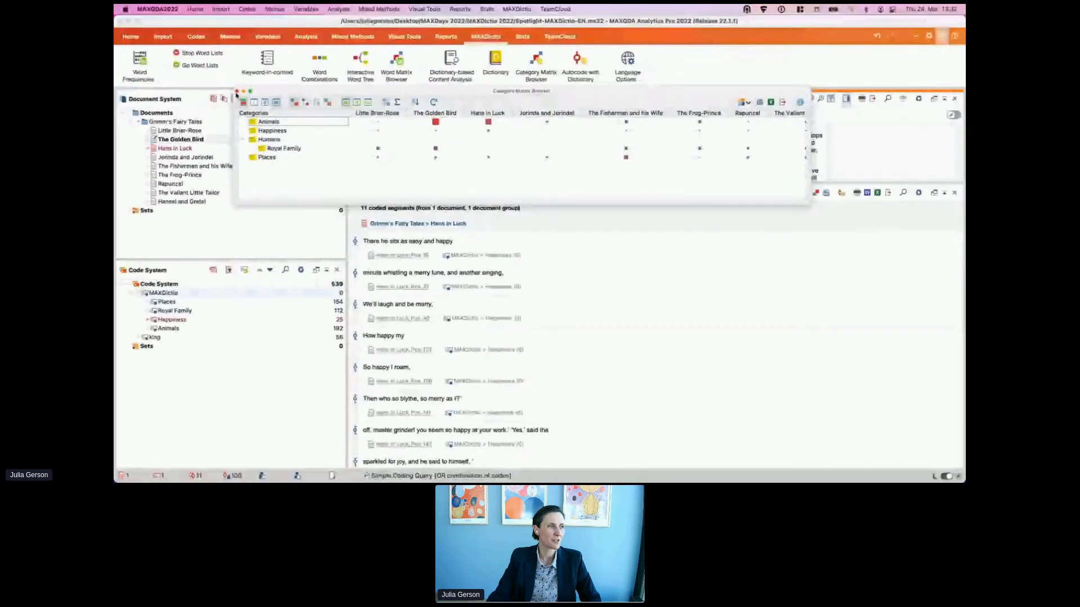
left_click(237, 91)
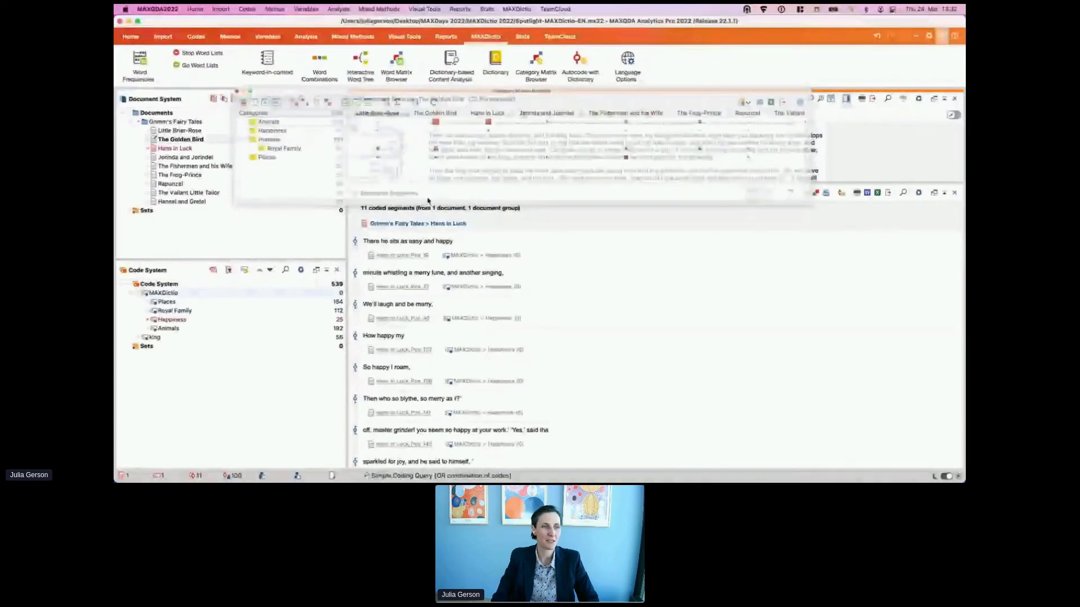
left_click_drag(541, 186, 542, 257)
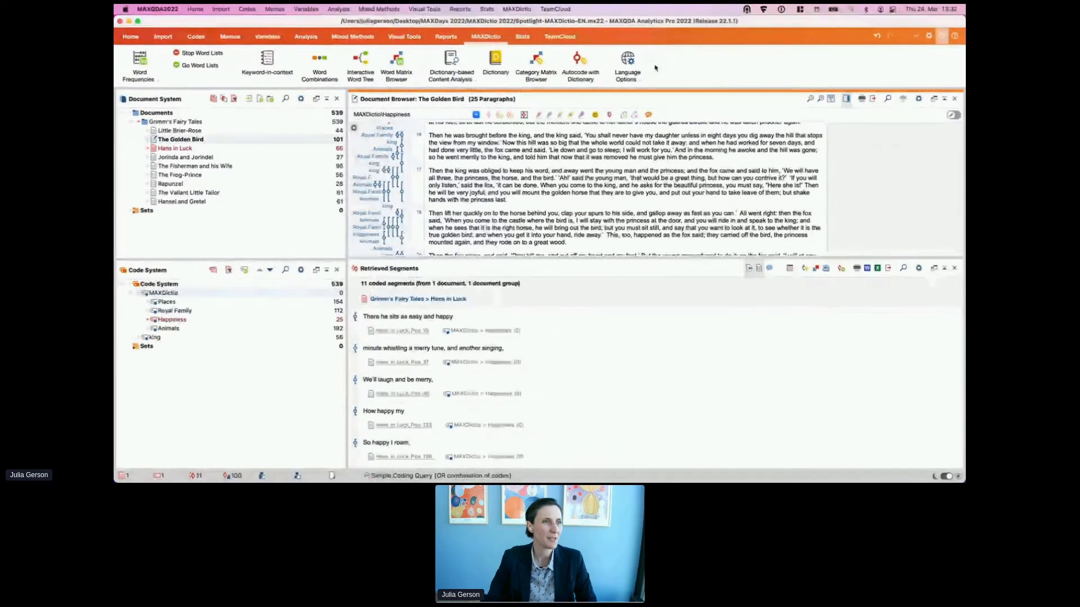
Step: Look through the language options for Japanese texts and for ignoring particles, and close the list
left_click(634, 74)
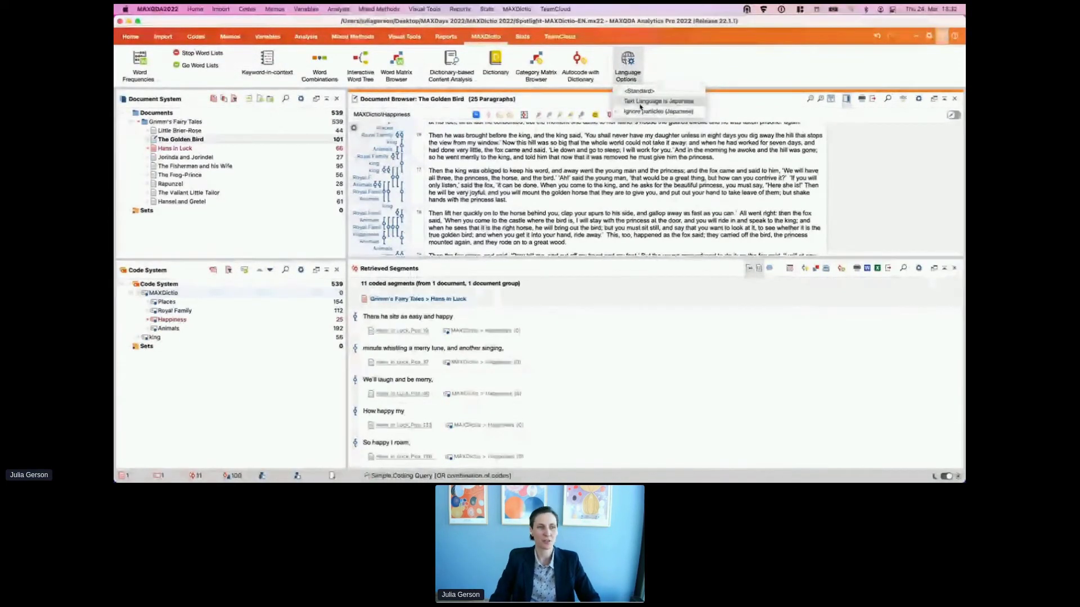
left_click(640, 104)
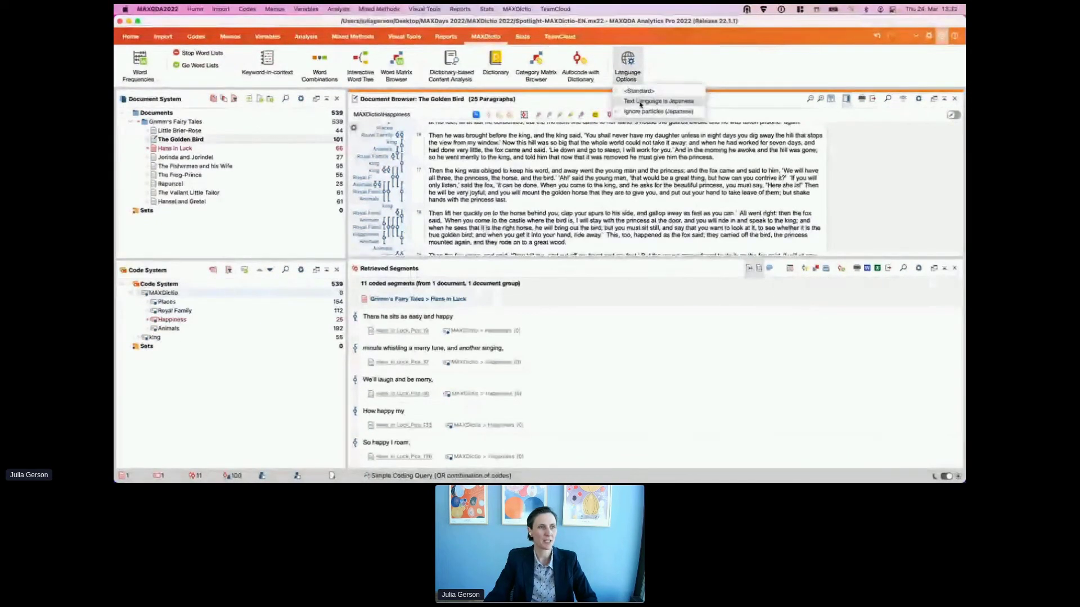
left_click(628, 77)
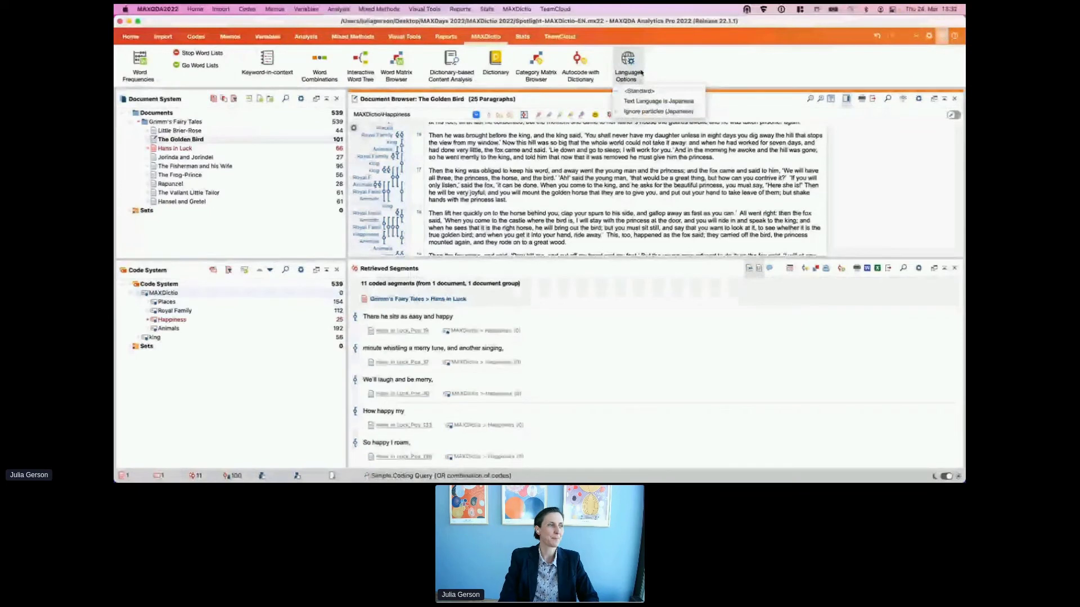
left_click(653, 72)
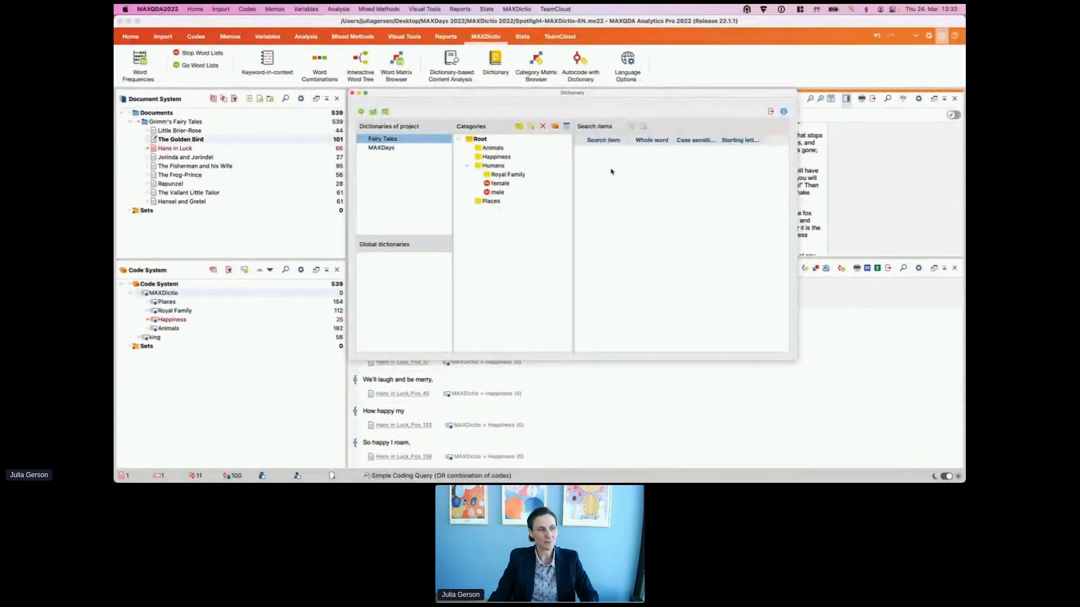
Step: Examine the search items of the Animals category in the Fairy Tales dictionary, and close the dictionary
left_click(529, 147)
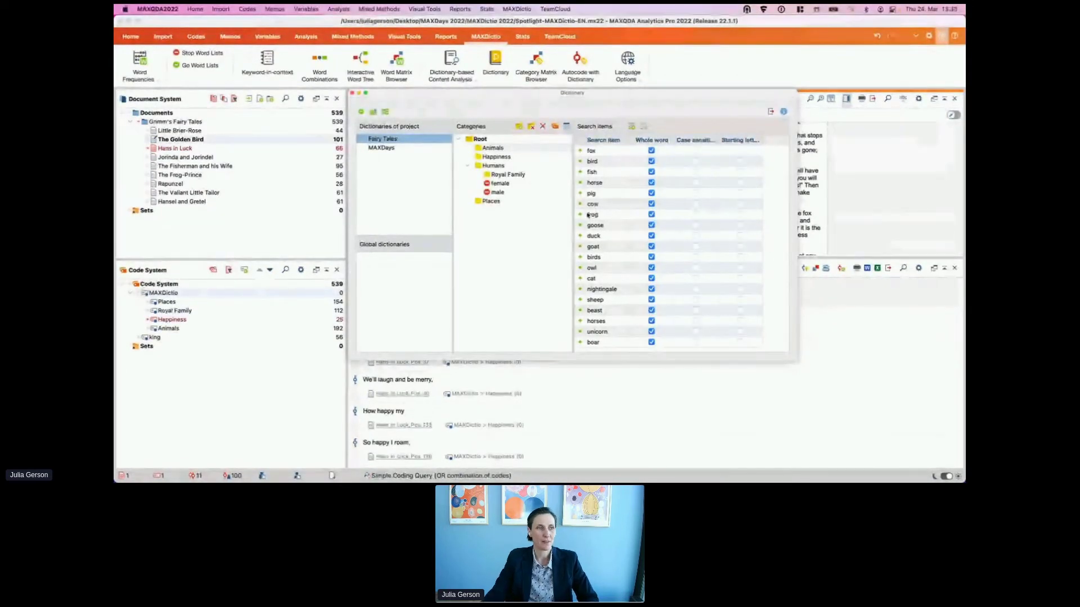
left_click(354, 93)
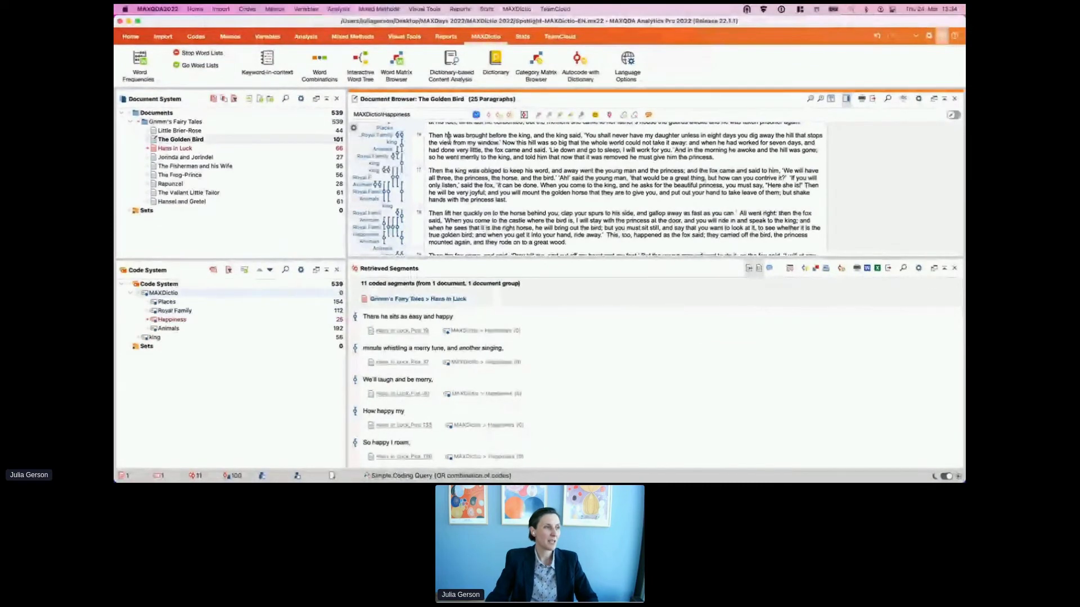
Step: Deactivate the document Hans in Luck and select a passage in the text of The Golden Bird
left_click_drag(462, 185, 562, 192)
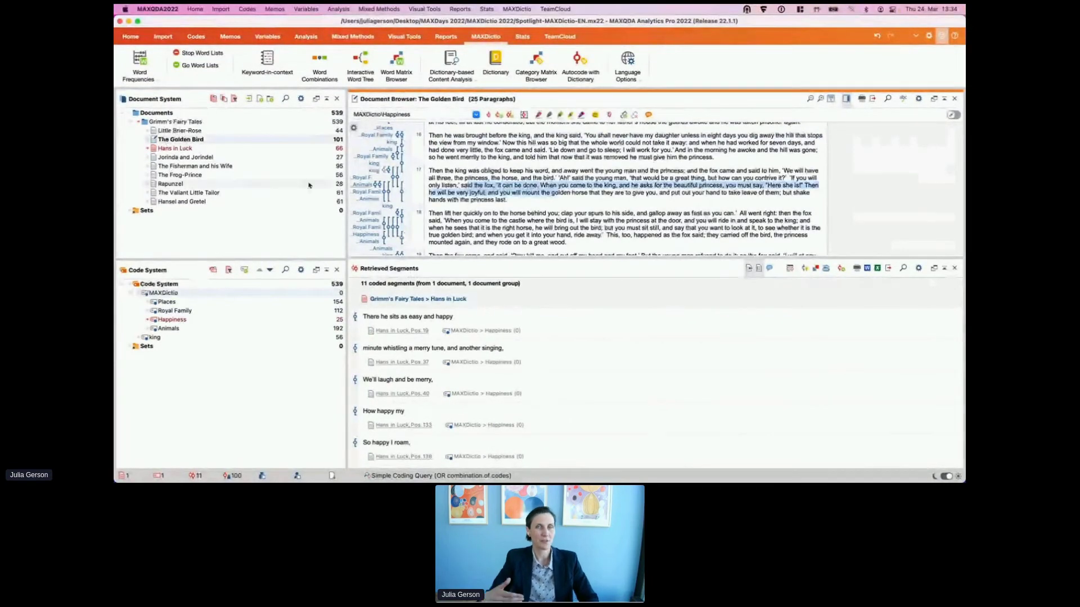
left_click(509, 201)
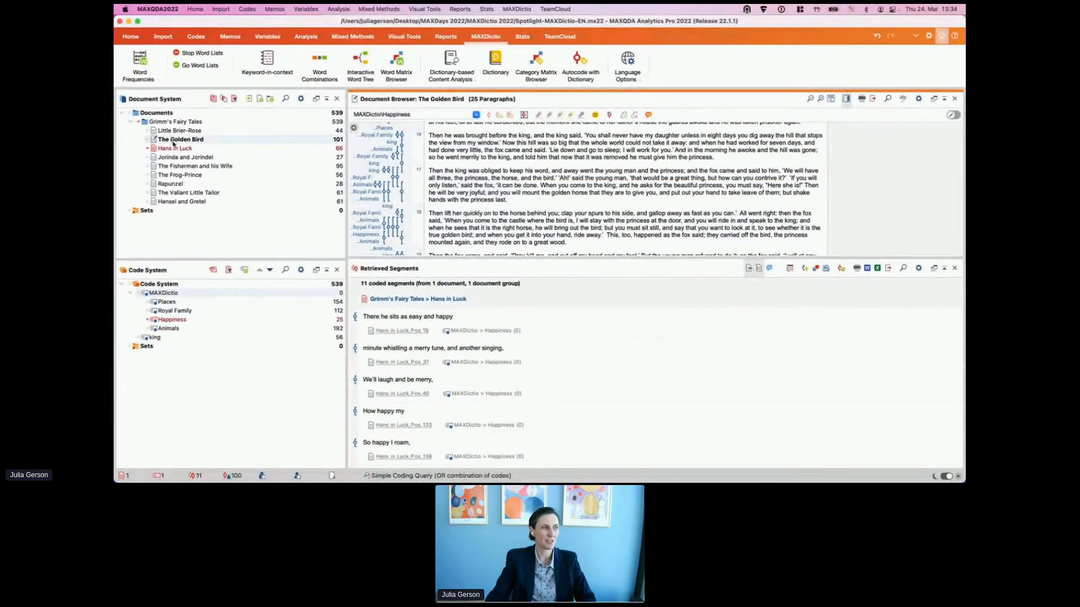
left_click(152, 149)
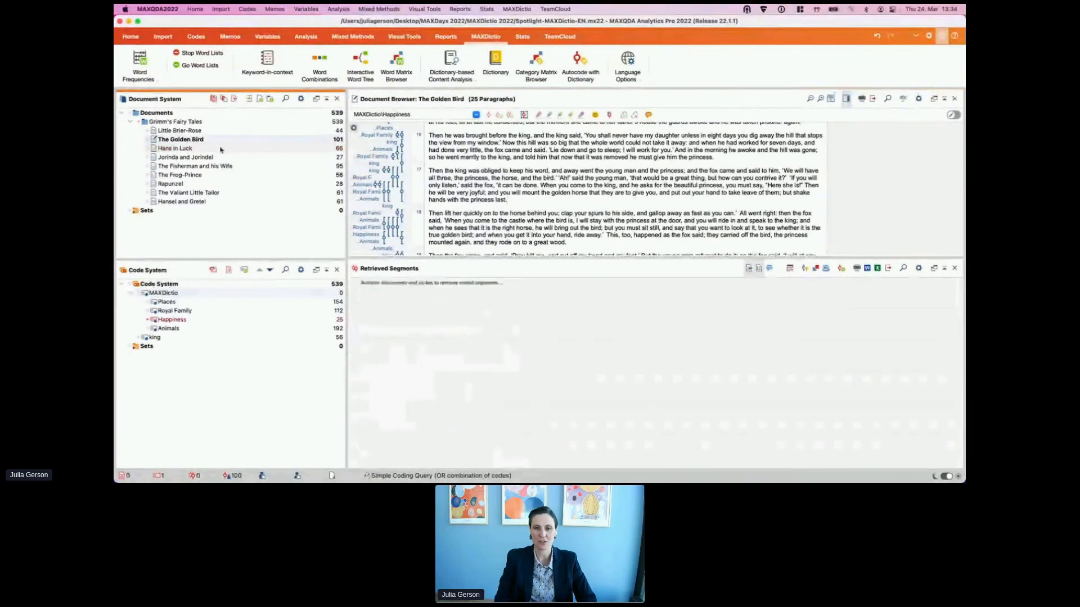
mouse_move(221, 150)
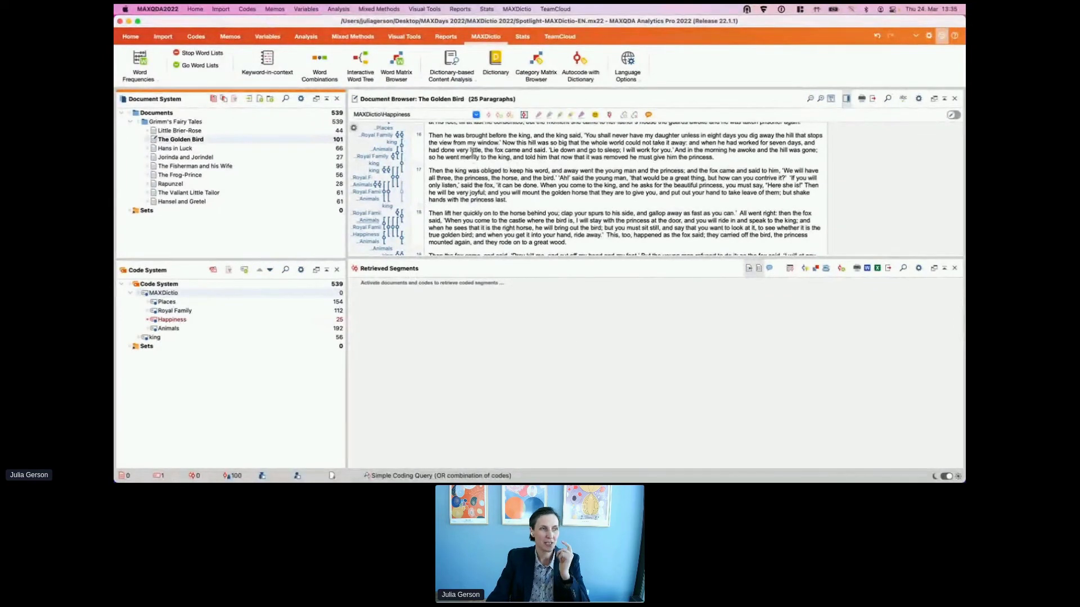
left_click_drag(472, 152, 612, 196)
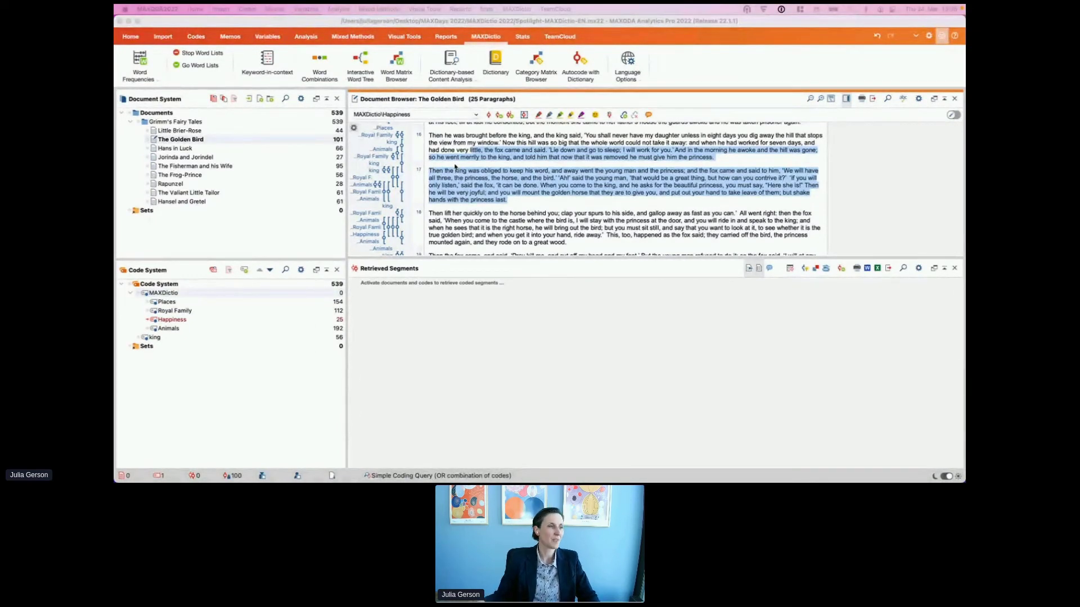
right_click(172, 321)
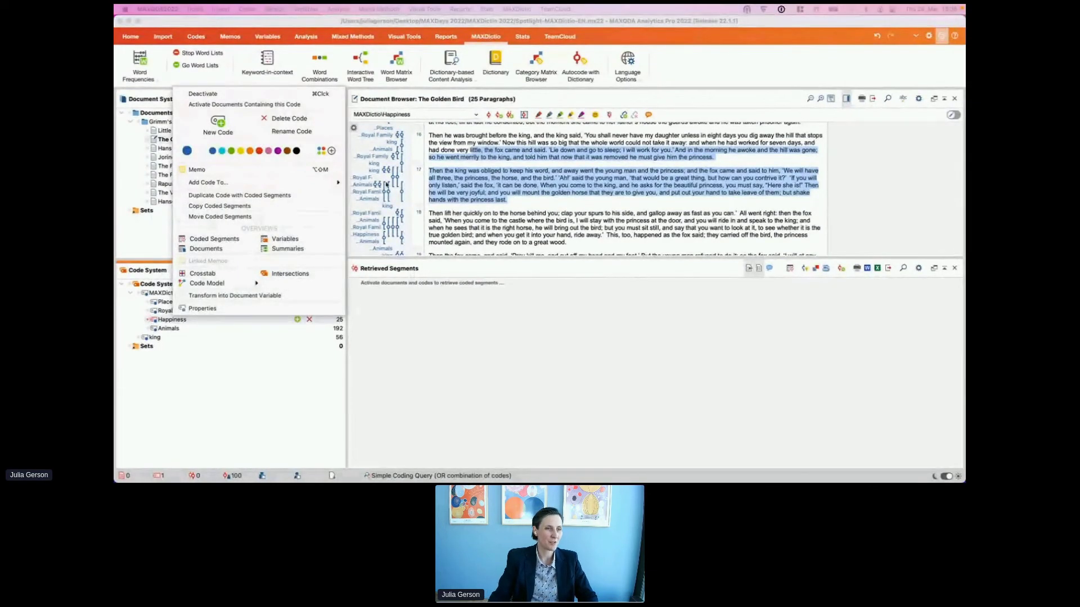
key("Escape")
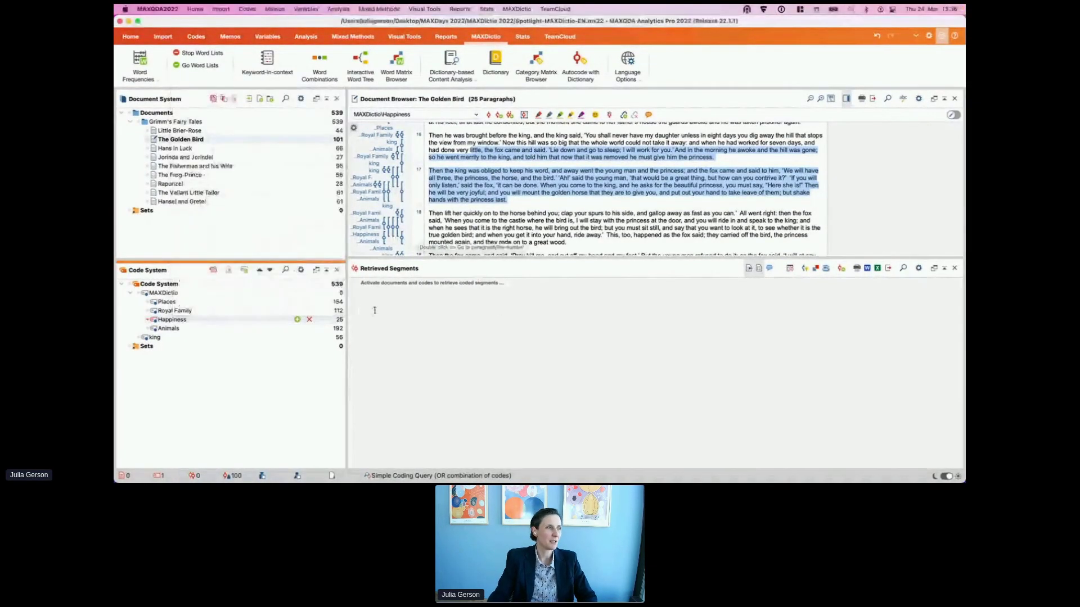
left_click(319, 63)
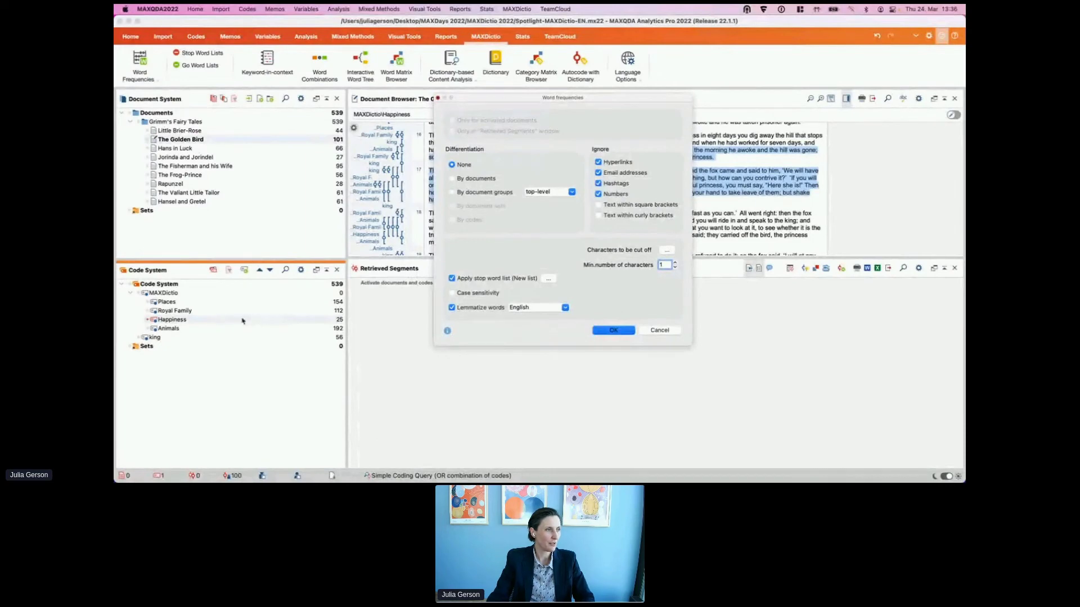
key("Escape")
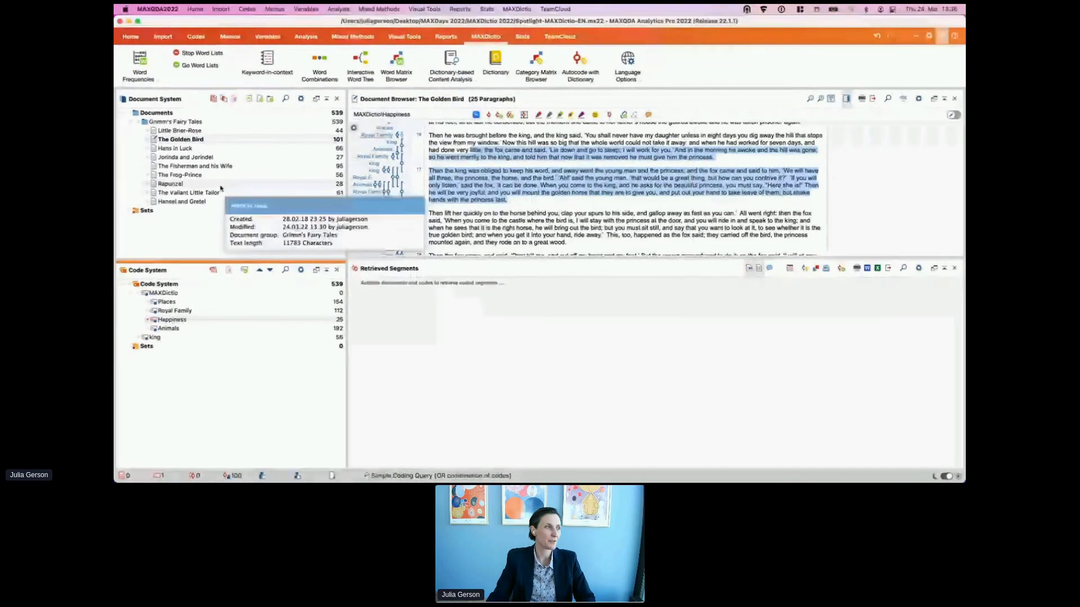
Step: Create a word cloud for the document The Golden Bird and enlarge its window
right_click(175, 140)
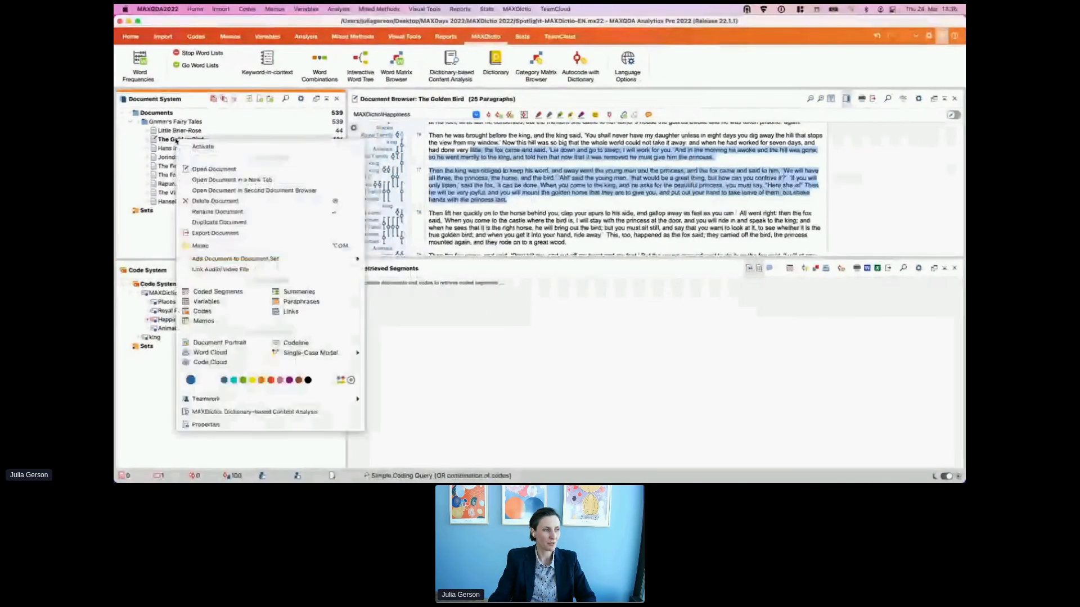
left_click(209, 352)
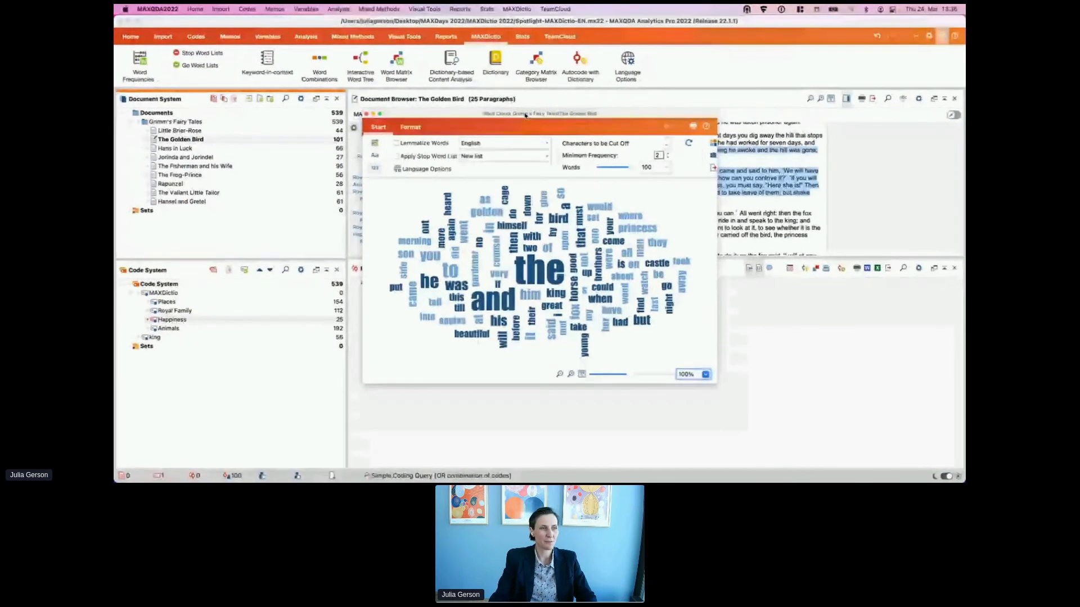
left_click_drag(525, 114, 470, 49)
left_click_drag(657, 316, 847, 394)
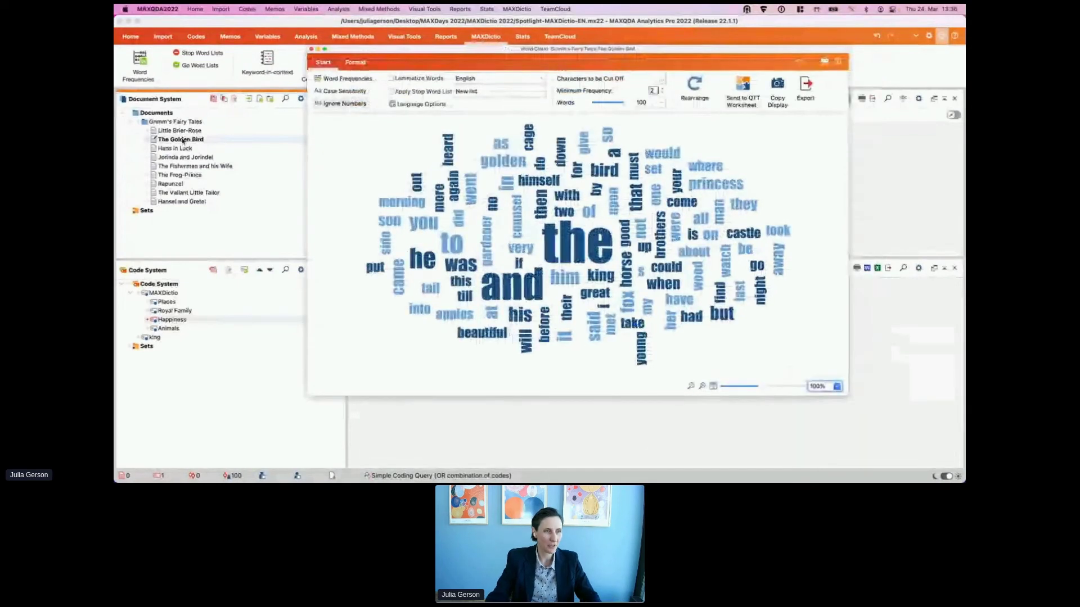
Step: Lemmatize the words of the word cloud in English and apply the English stop word list
left_click(409, 79)
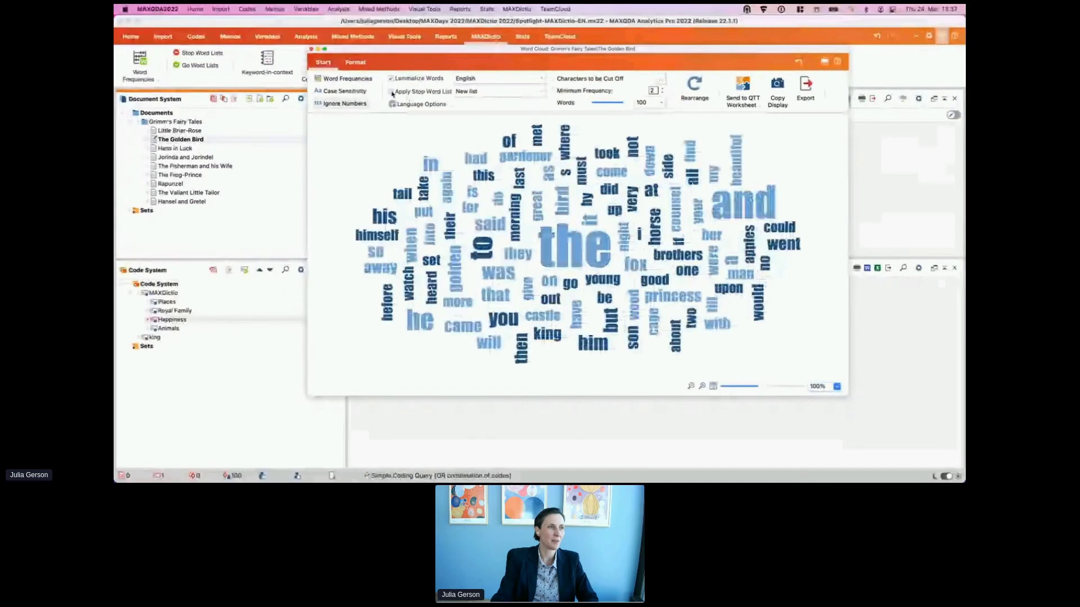
left_click(539, 91)
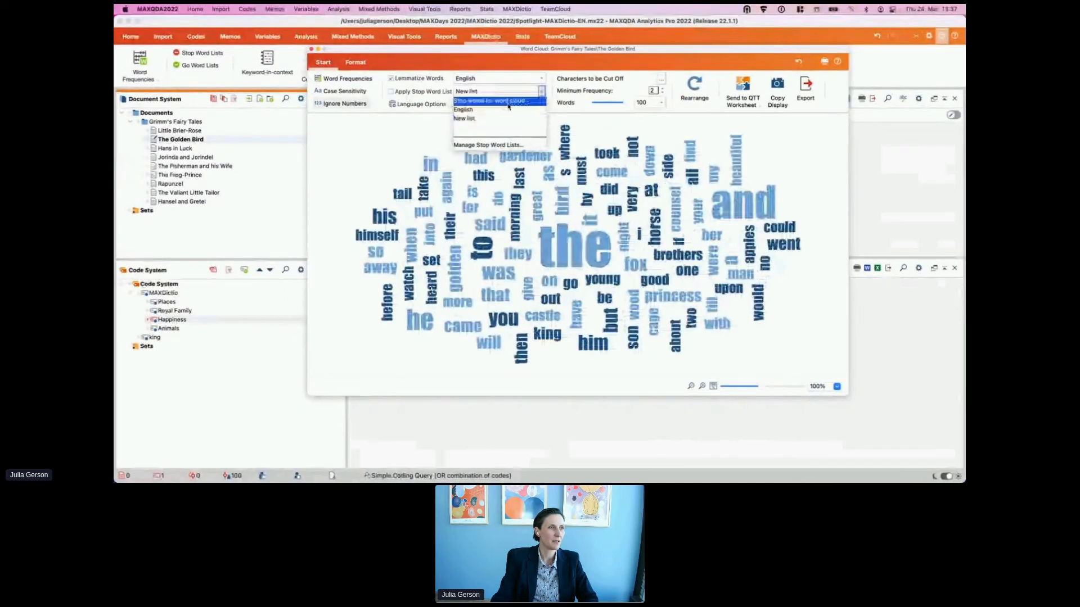
left_click(476, 110)
left_click(394, 91)
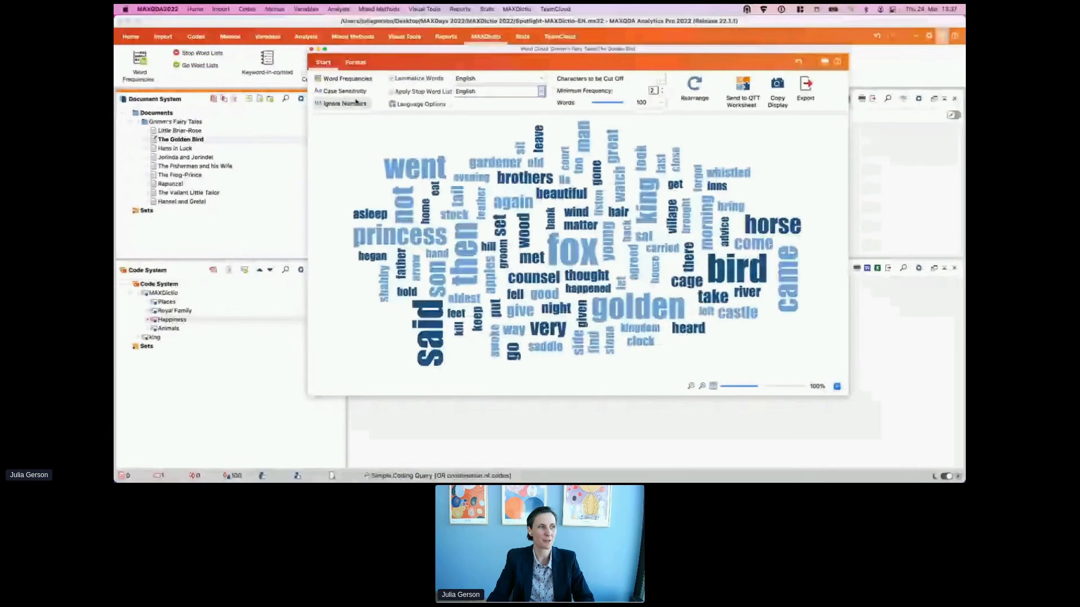
Step: Examine the word frequencies behind the word cloud of The Golden Bird in a narrowed table window
left_click(343, 79)
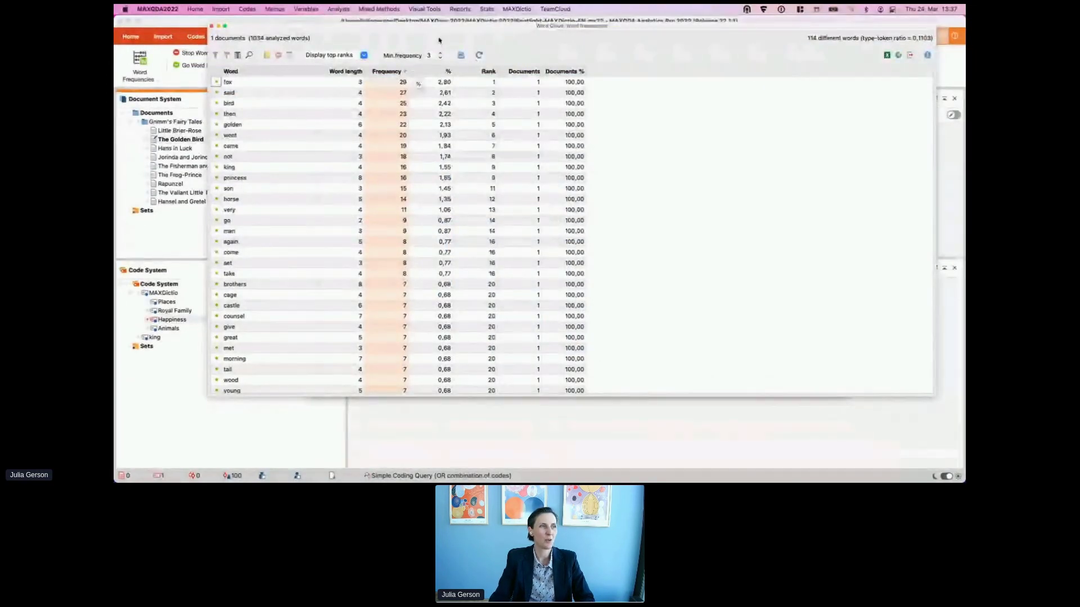
left_click(212, 25)
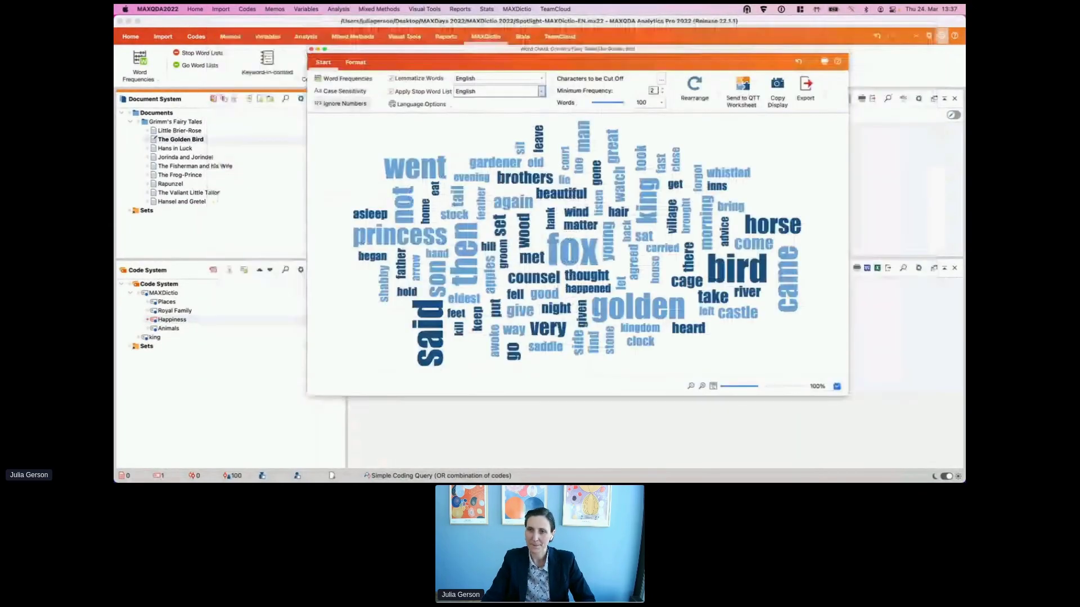
left_click(312, 49)
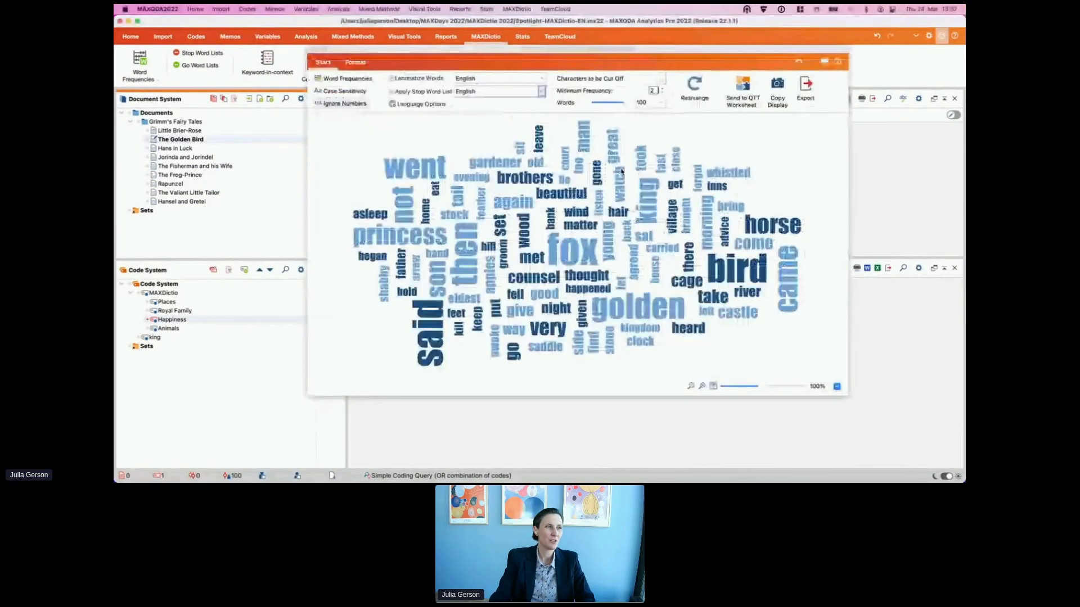
left_click(347, 82)
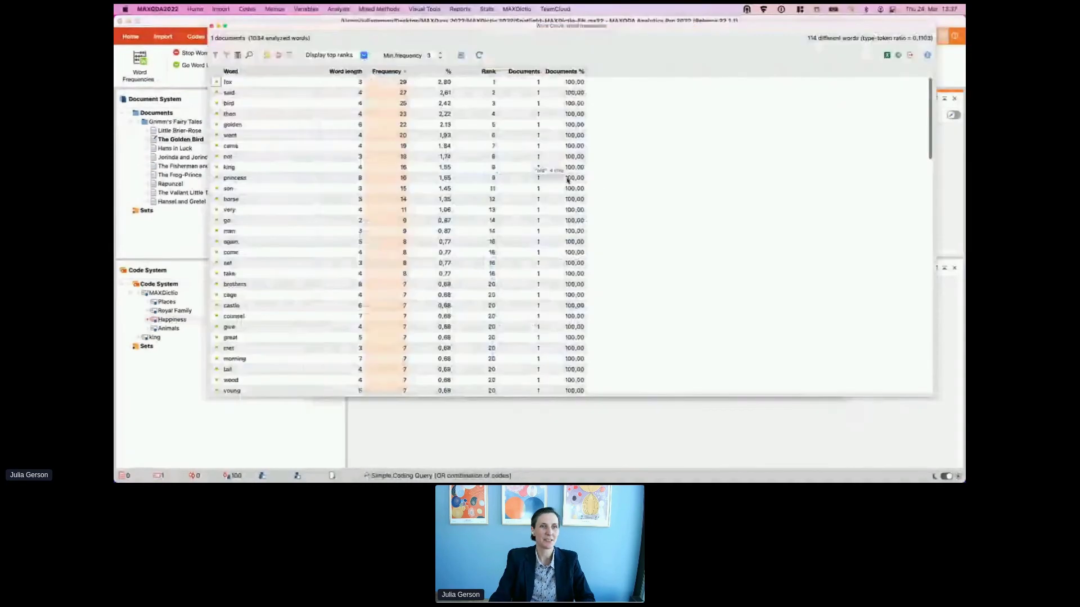
left_click_drag(930, 28, 704, 30)
scroll(349, 185, "down", 20)
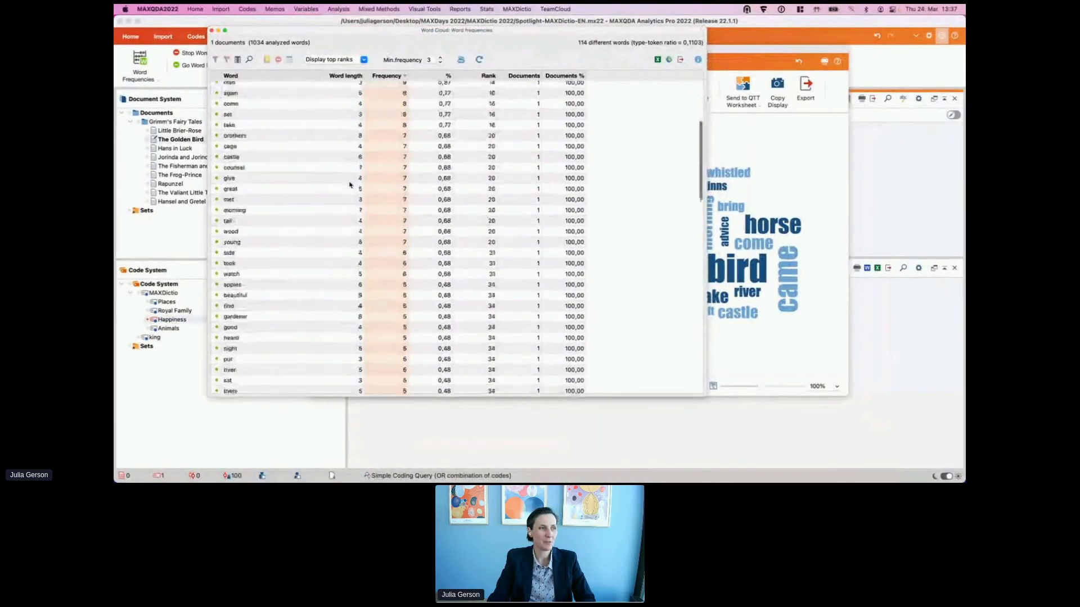
scroll(354, 188, "down", 2)
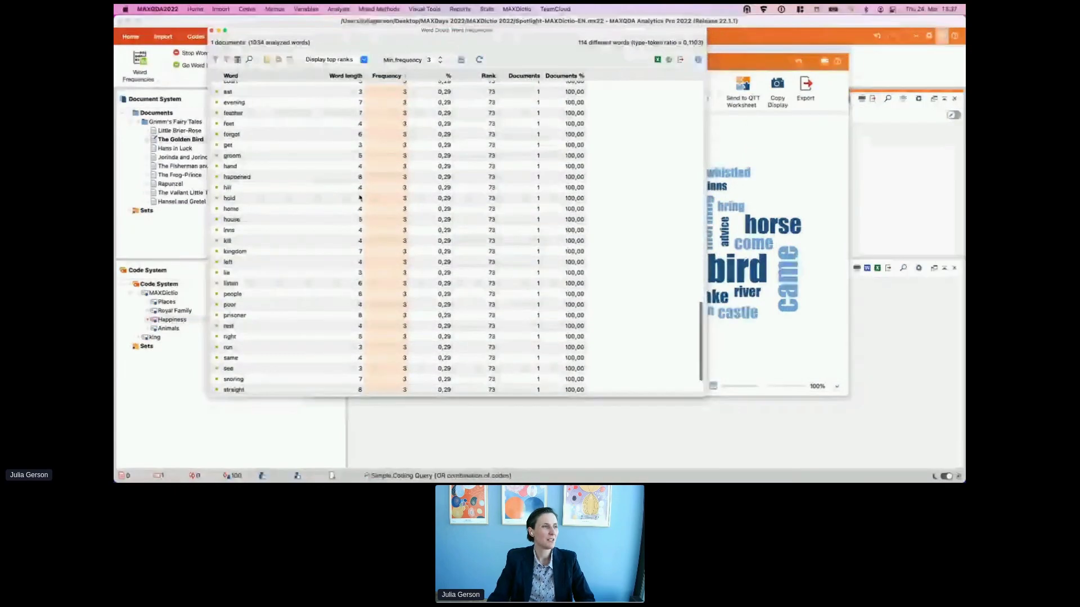
scroll(360, 198, "up", 15)
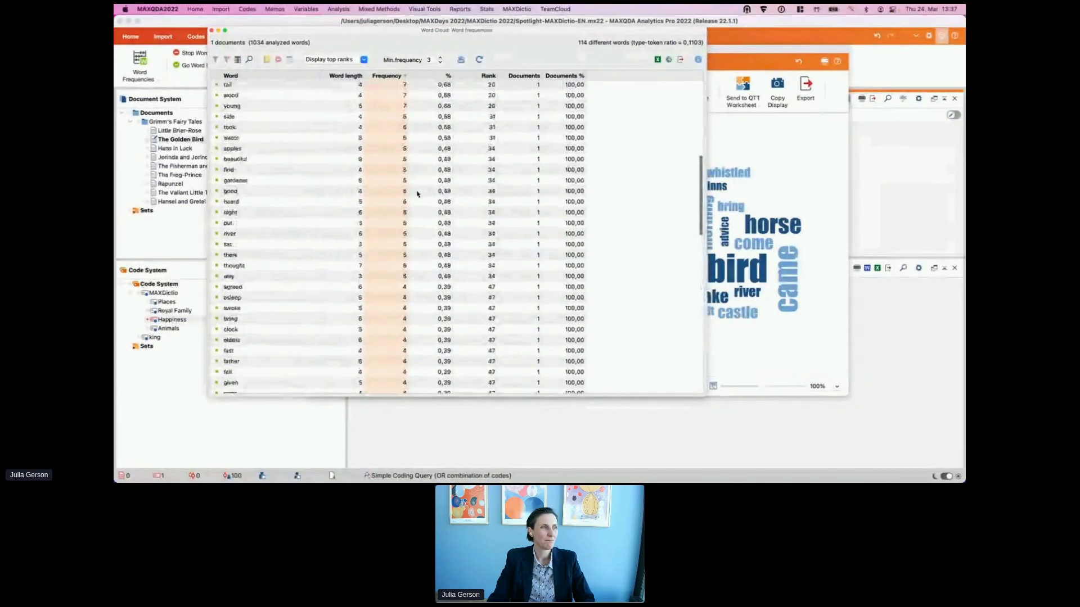
scroll(417, 193, "up", 7)
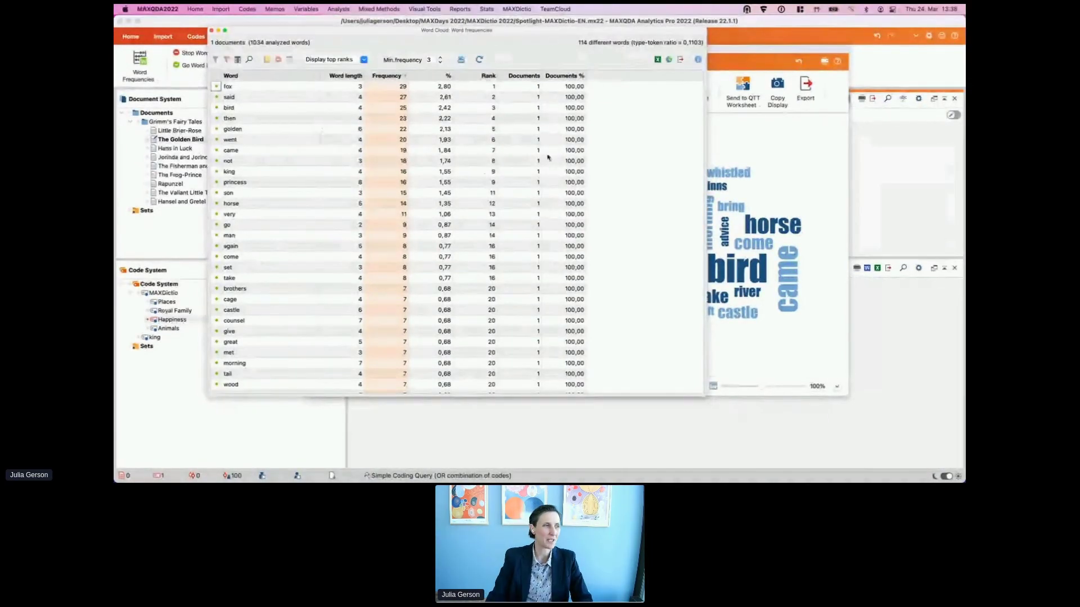
scroll(641, 250, "down", 10)
scroll(638, 248, "down", 5)
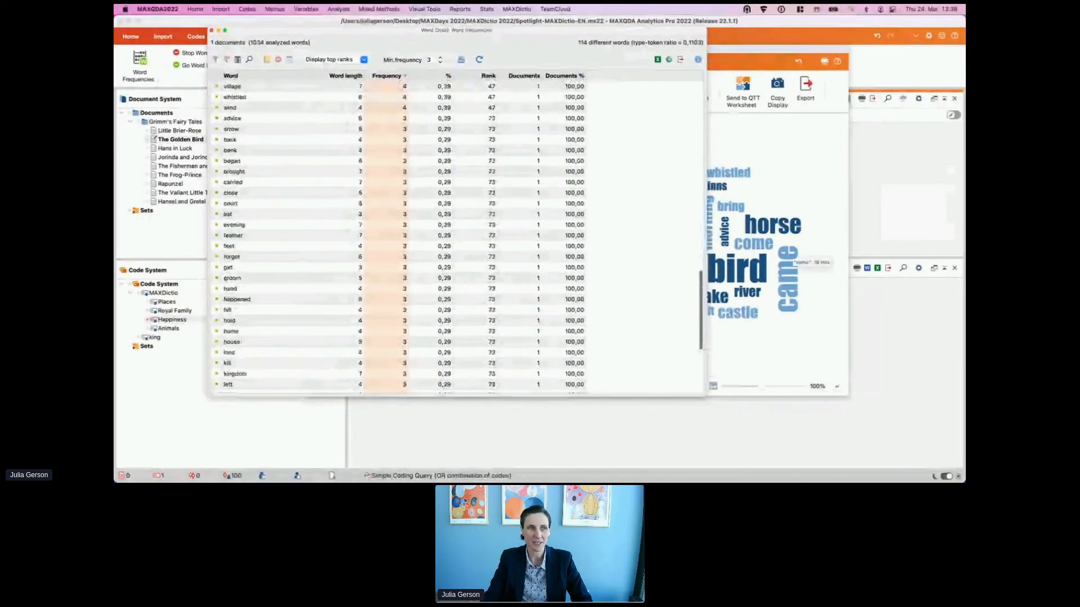
Step: Look through the file formats for exporting the word frequencies, cancel the export, and close the table
left_click(682, 62)
left_click(551, 178)
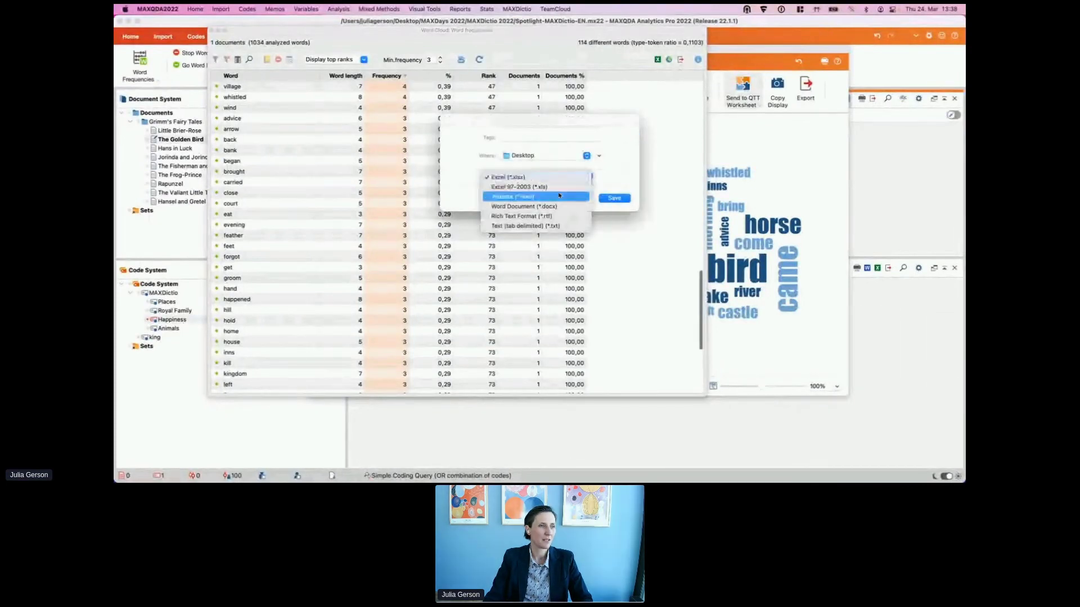
left_click(551, 206)
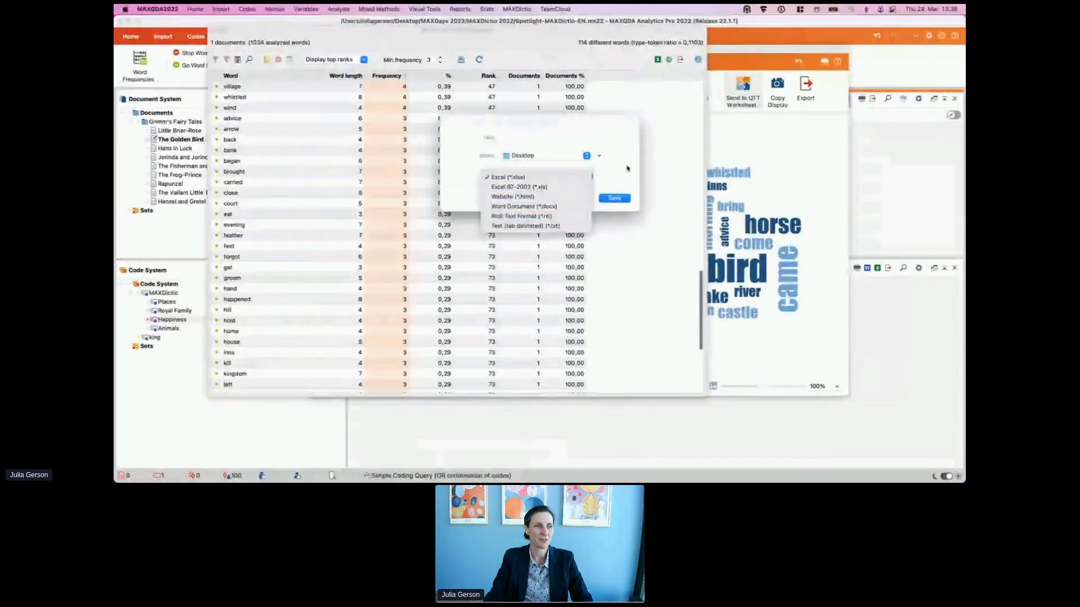
key("Return")
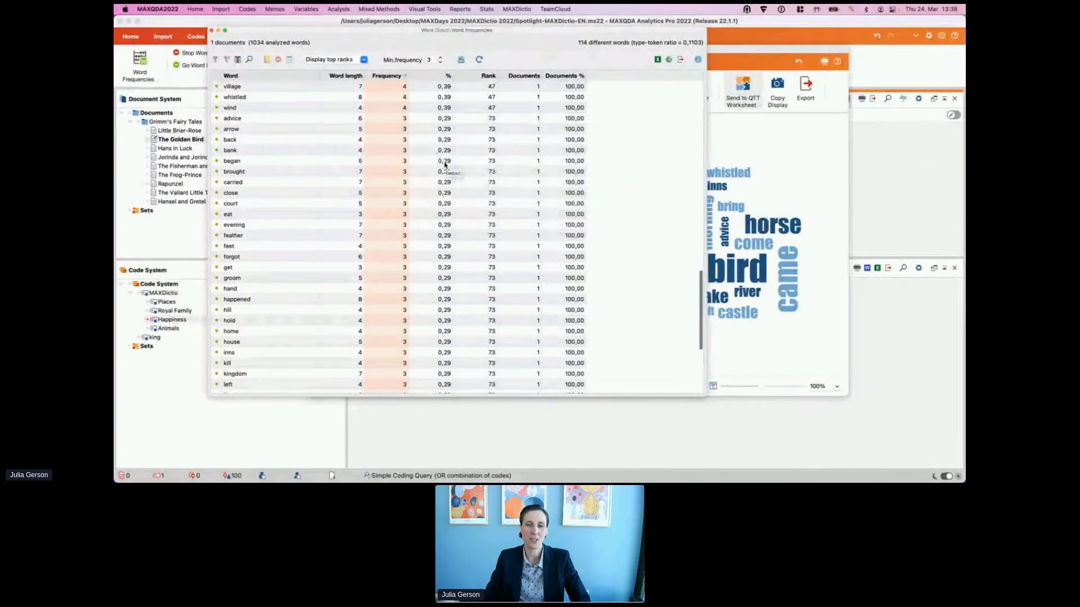
left_click(212, 30)
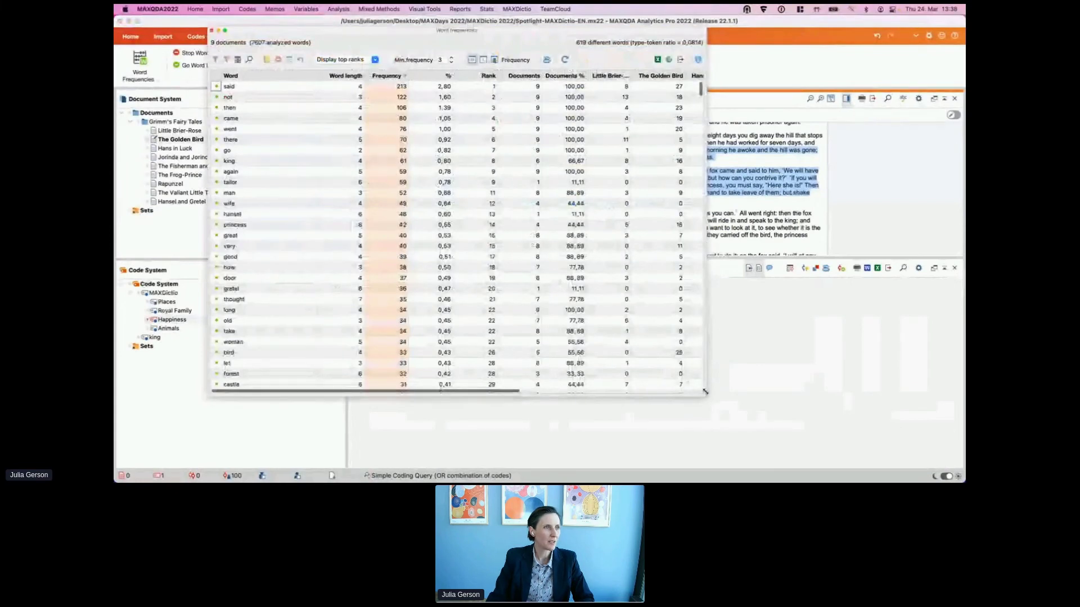
Step: Switch the word frequencies table for all fairy tales from ranks to presence per document, and widen its window
left_click_drag(702, 396, 824, 363)
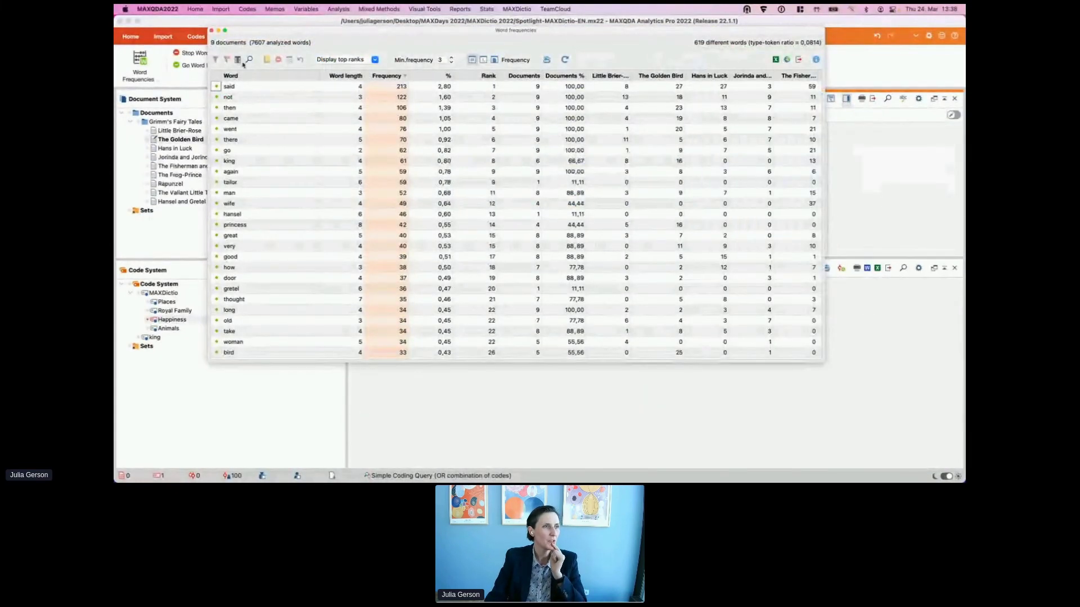
left_click(479, 61)
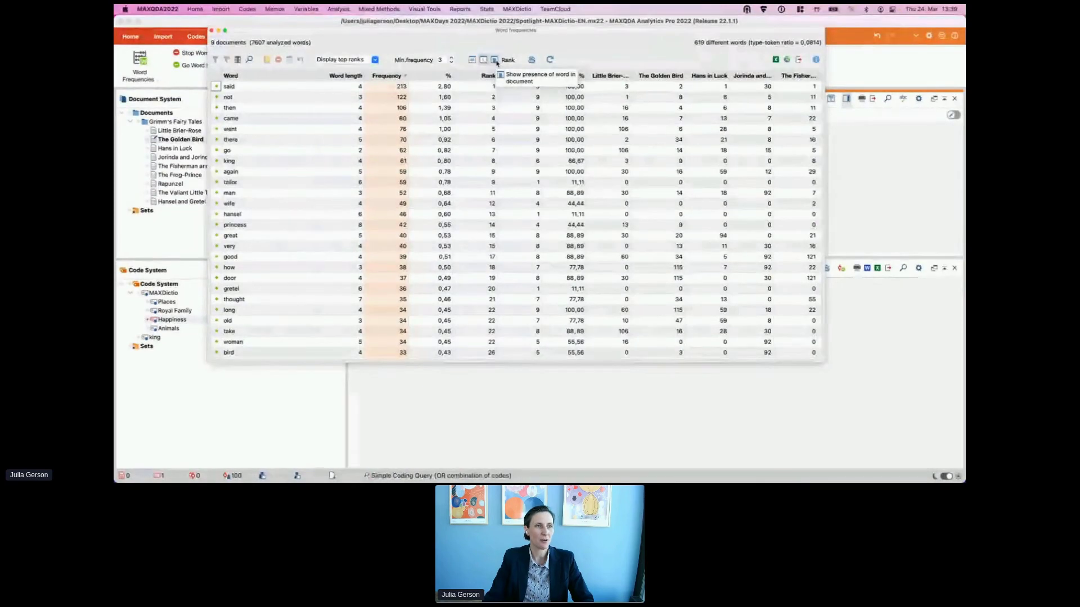
left_click(495, 61)
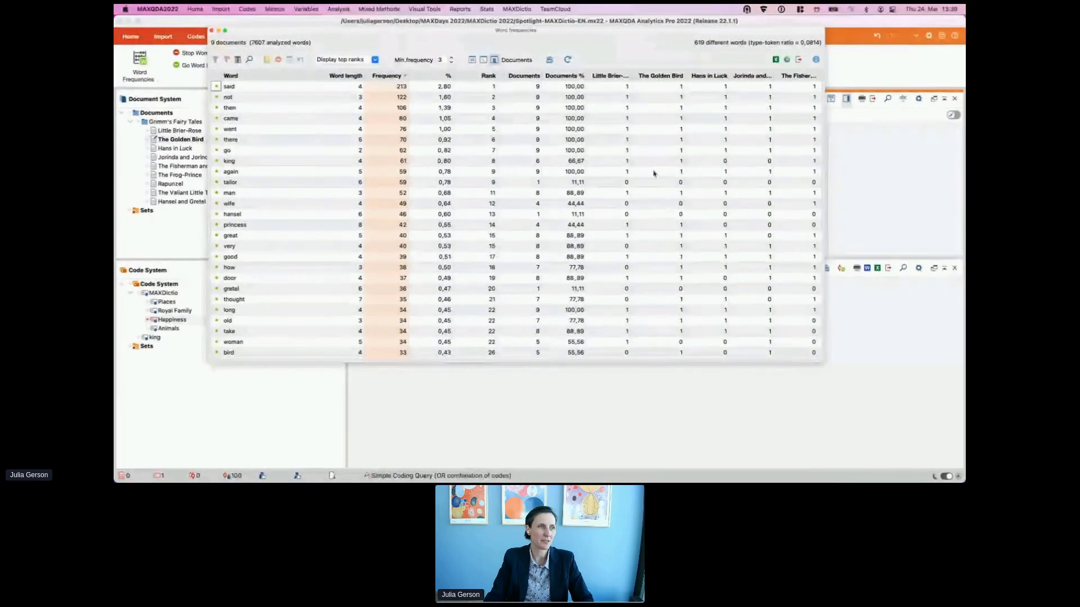
left_click_drag(647, 34, 569, 24)
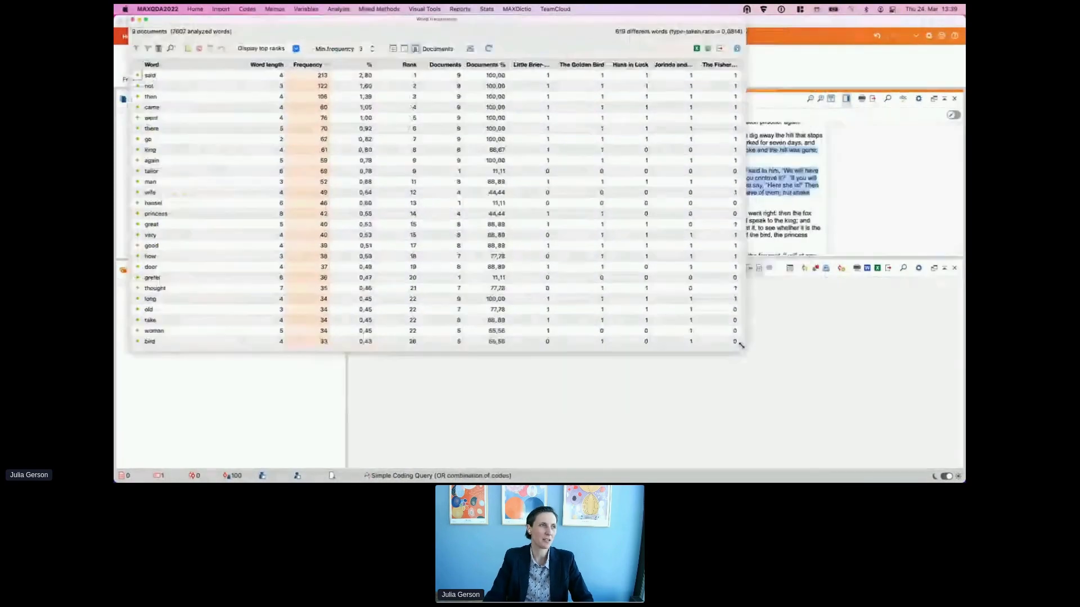
left_click_drag(745, 352, 879, 364)
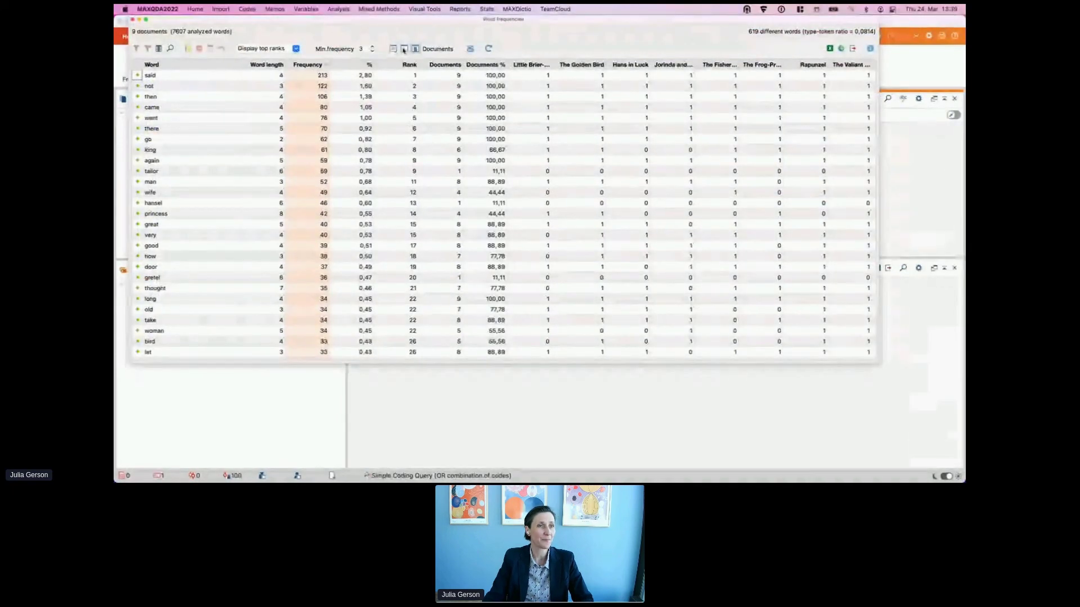
Step: Set the word frequencies table's minimum frequency to 11, limit it to the top 10 and top 25 ranks in turn, and close it
left_click(371, 47)
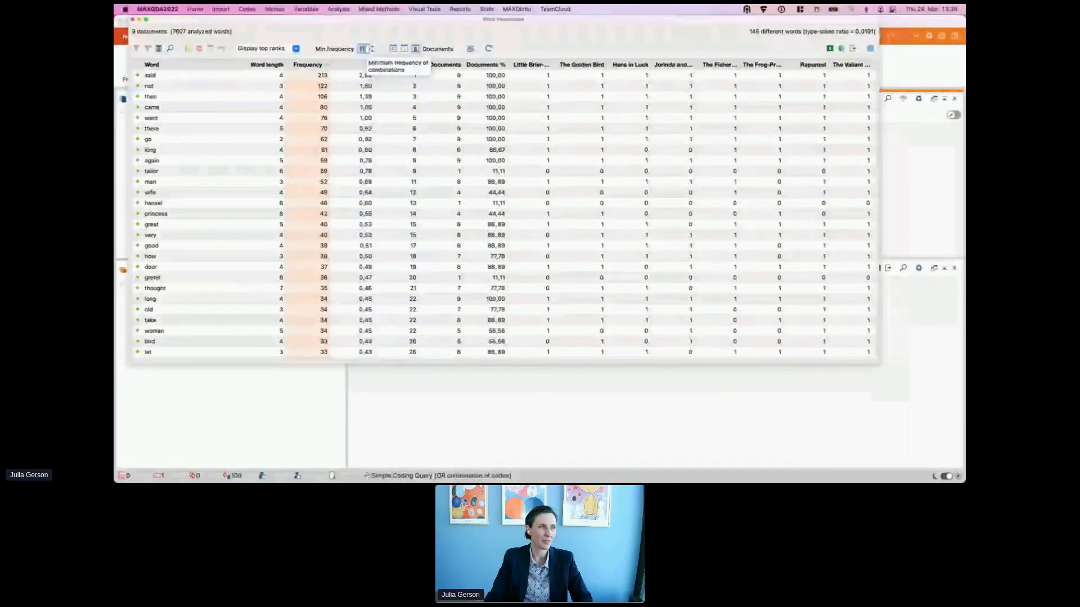
left_click(264, 48)
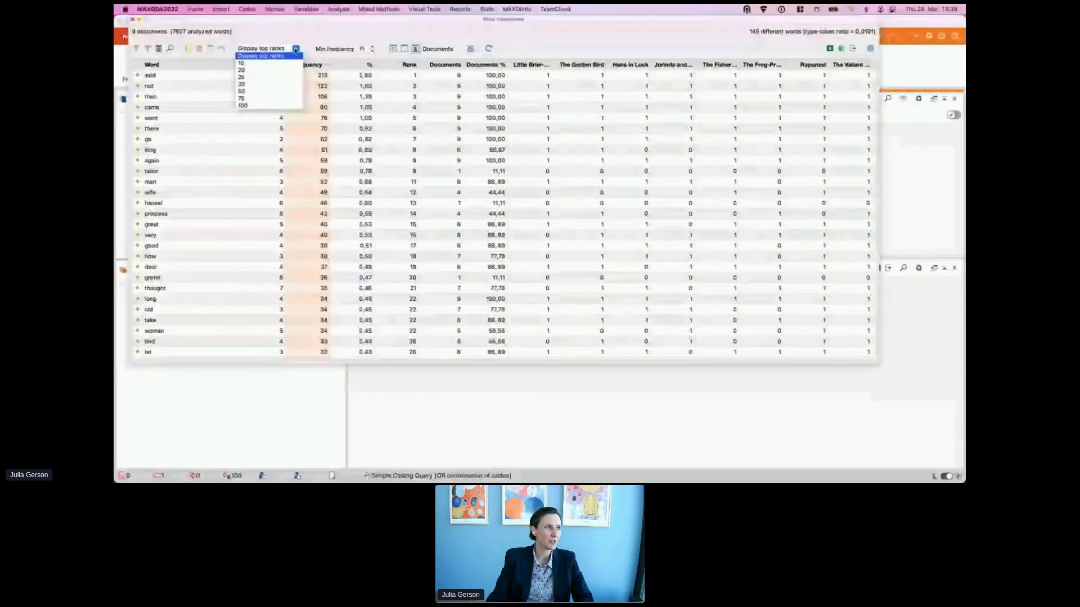
left_click(253, 64)
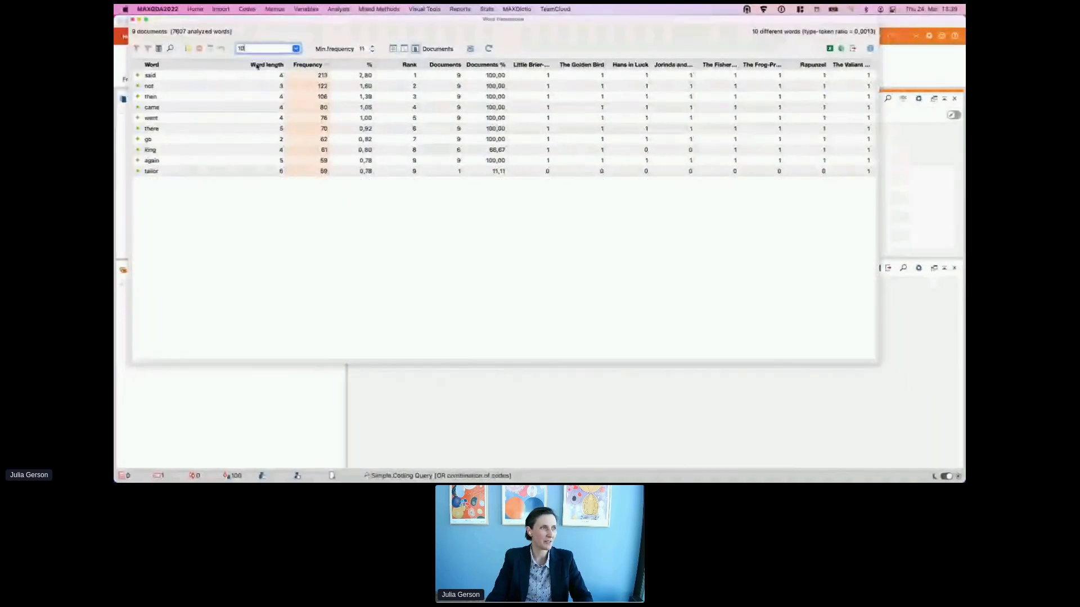
left_click(264, 49)
left_click(265, 77)
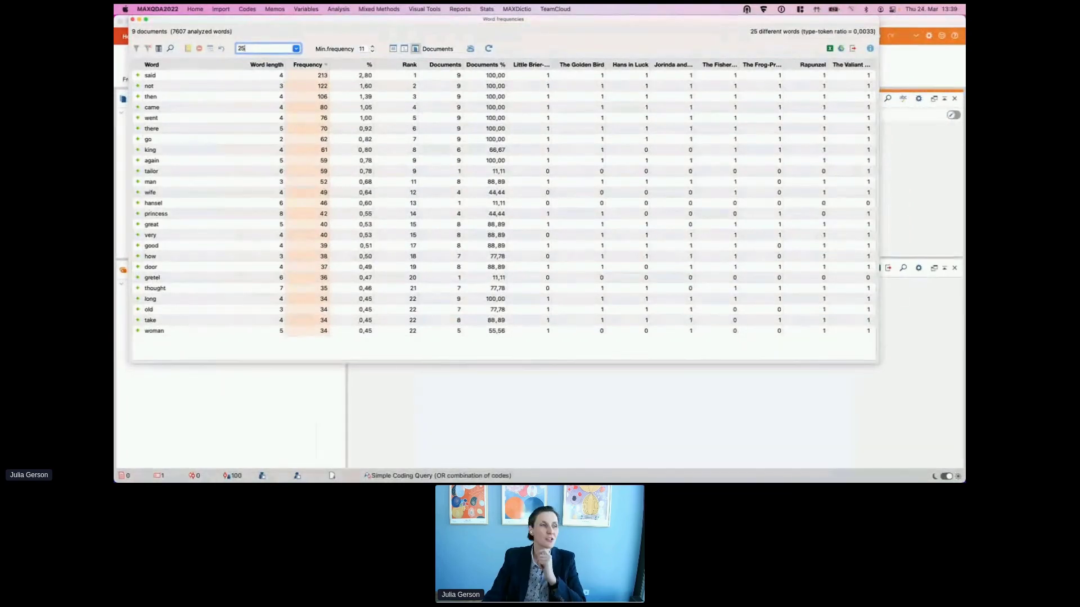
left_click(136, 21)
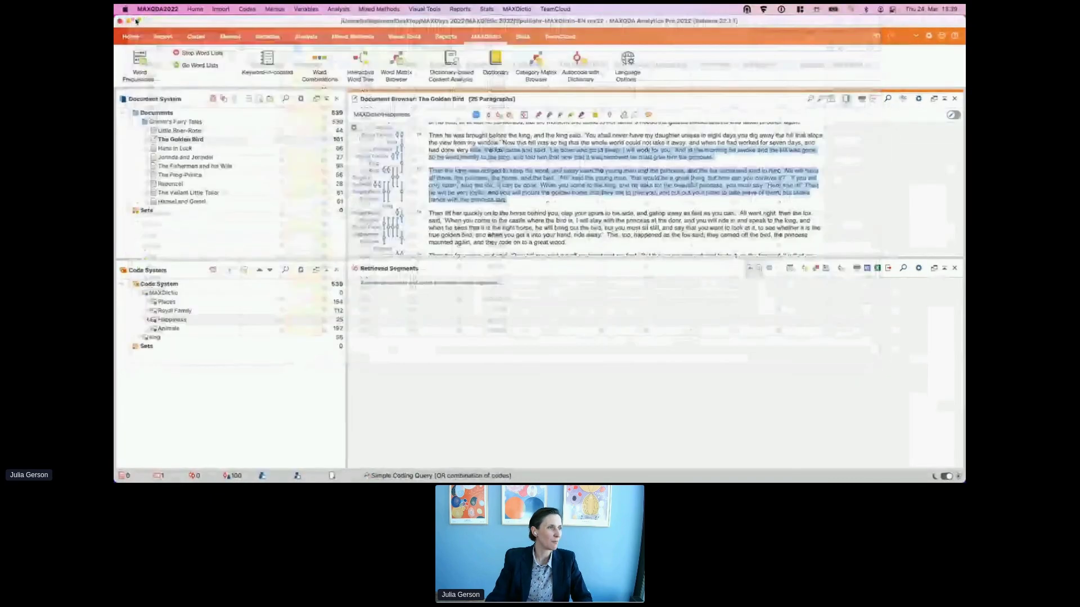
Step: Try to search all fairy tales for three-word combinations with the English stop word list applied, and close the result table
left_click(319, 65)
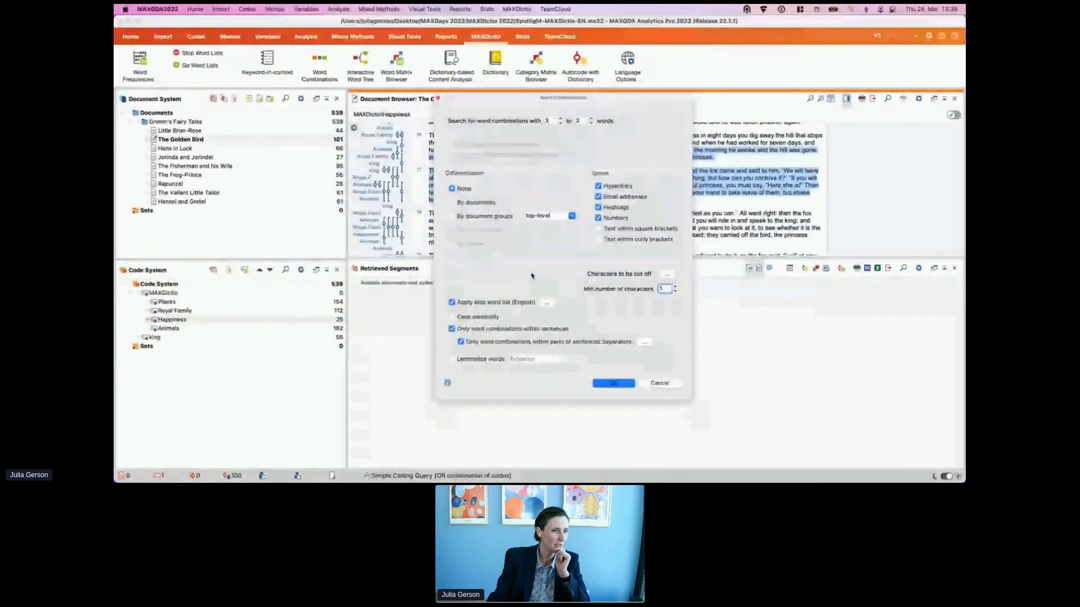
left_click(612, 384)
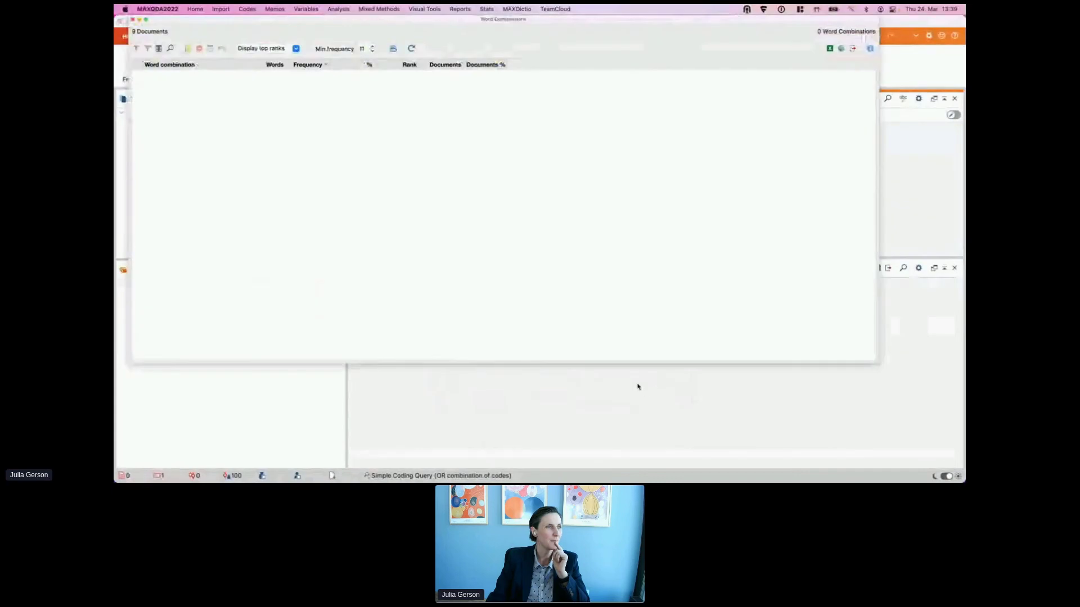
left_click(133, 20)
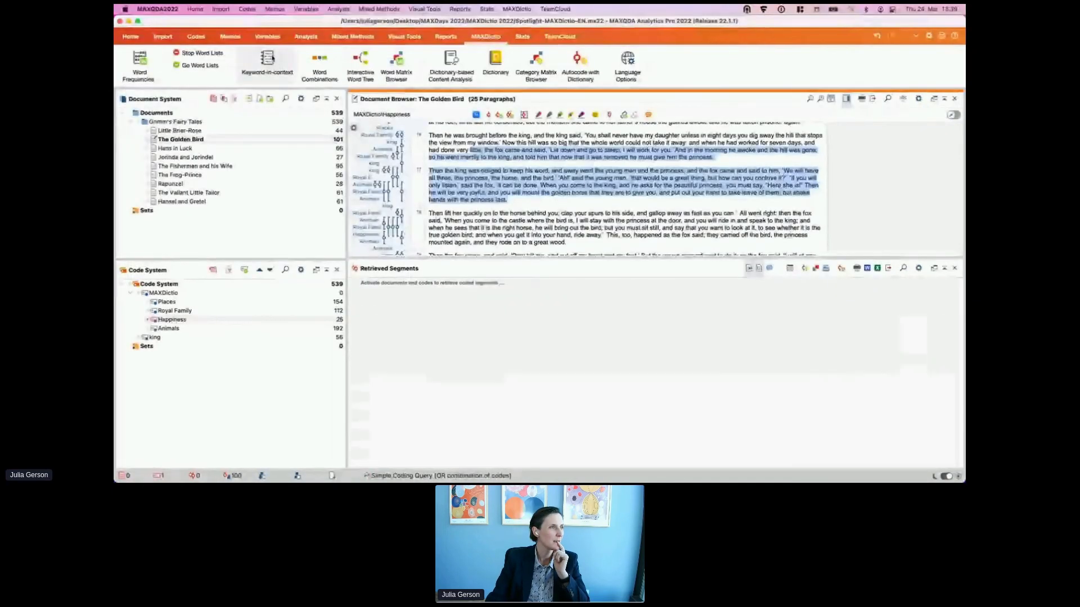
Step: Search for three-word combinations differentiated by documents without the stop word list, and shrink the result window
left_click(318, 65)
left_click(452, 202)
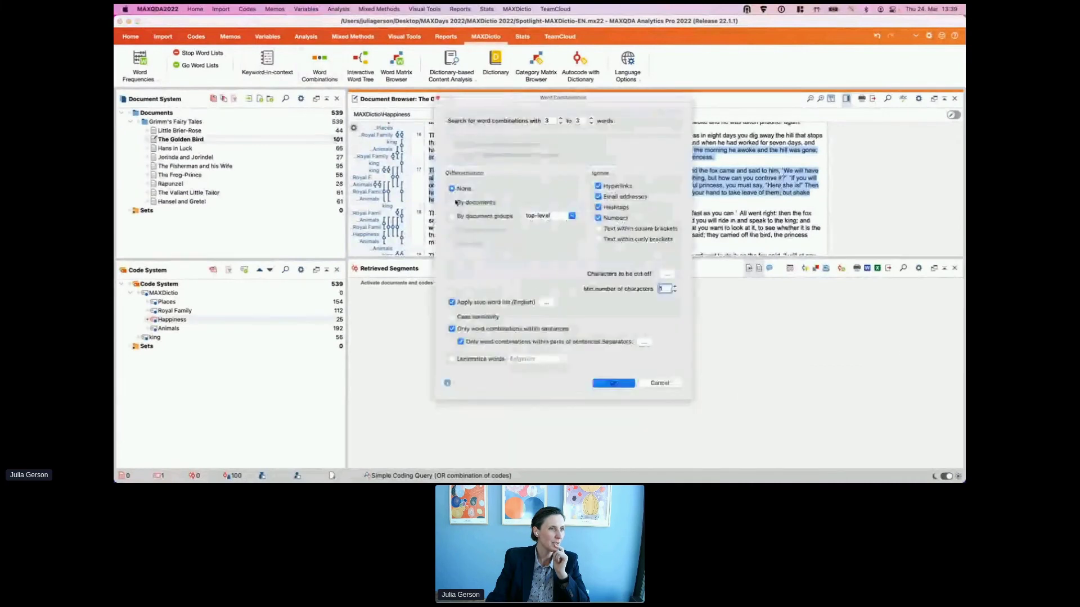
left_click(451, 302)
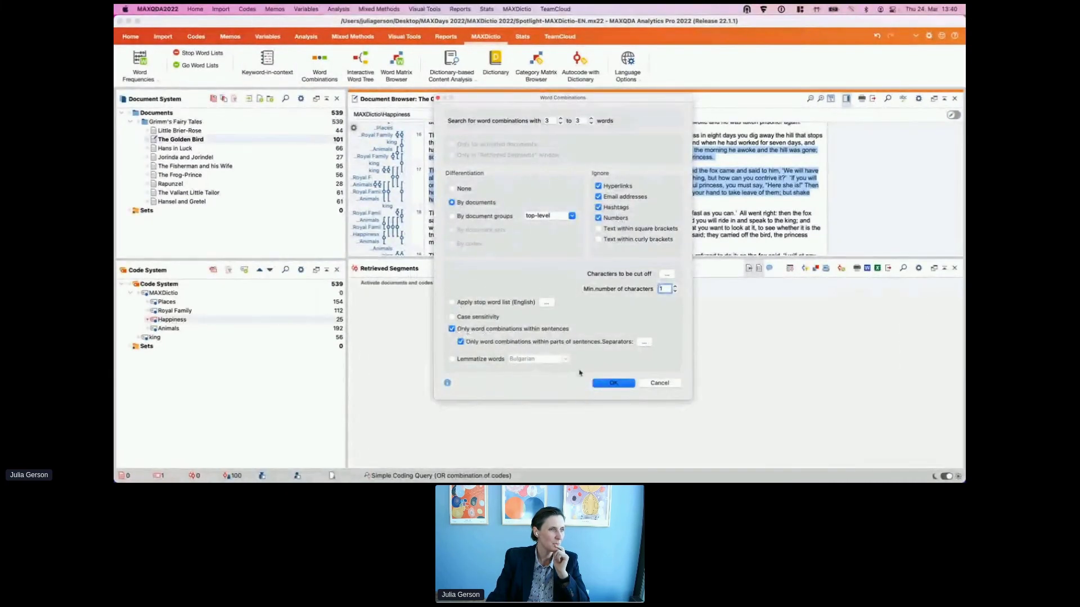
left_click(609, 383)
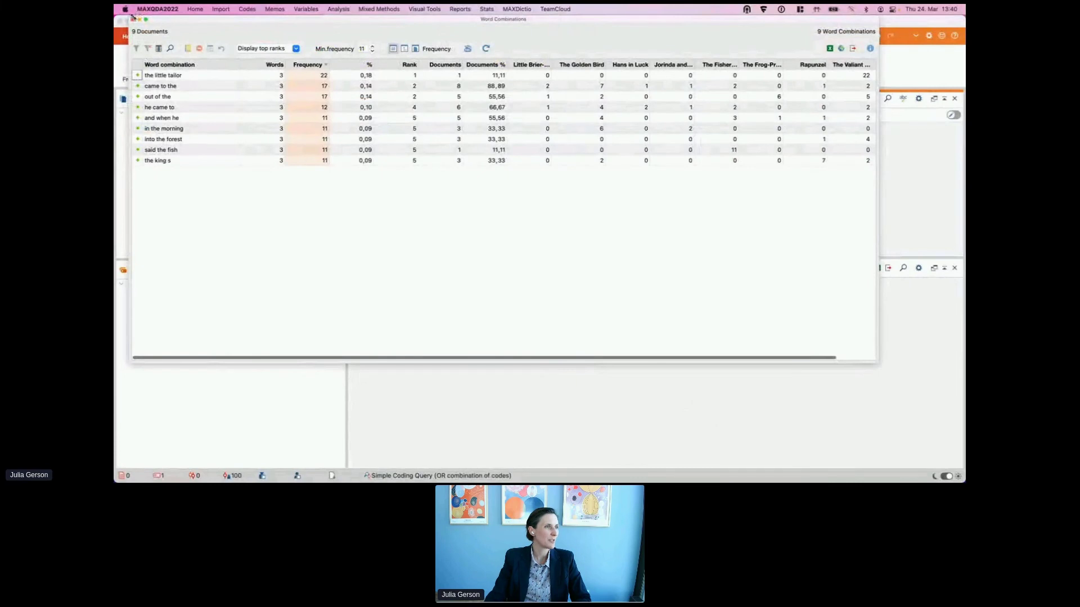
left_click_drag(133, 16, 281, 63)
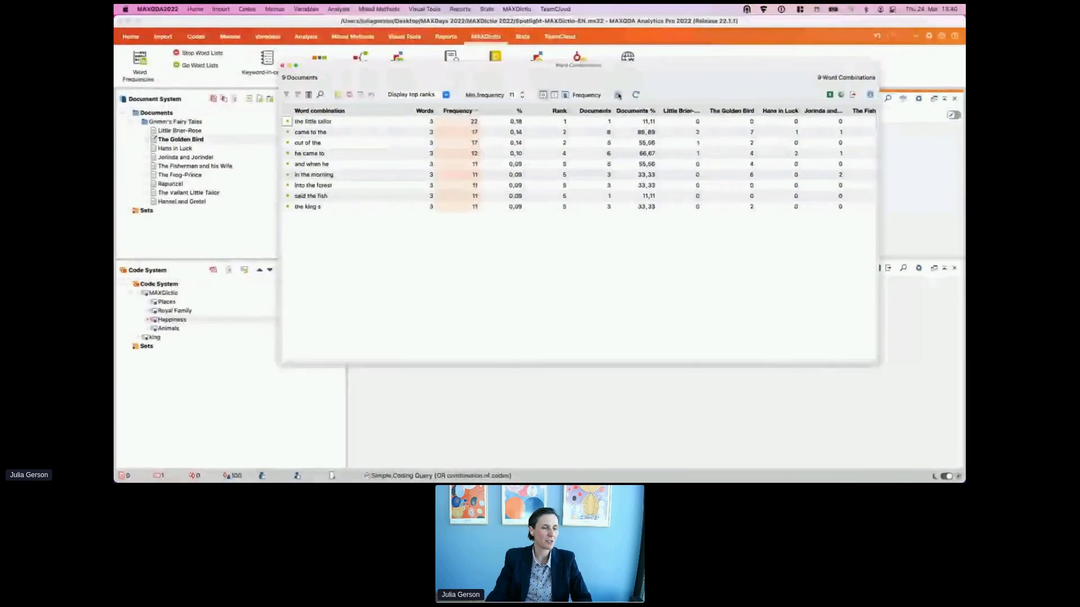
Step: View the three-word combinations as a word cloud, and close the result table and the cloud
left_click(618, 95)
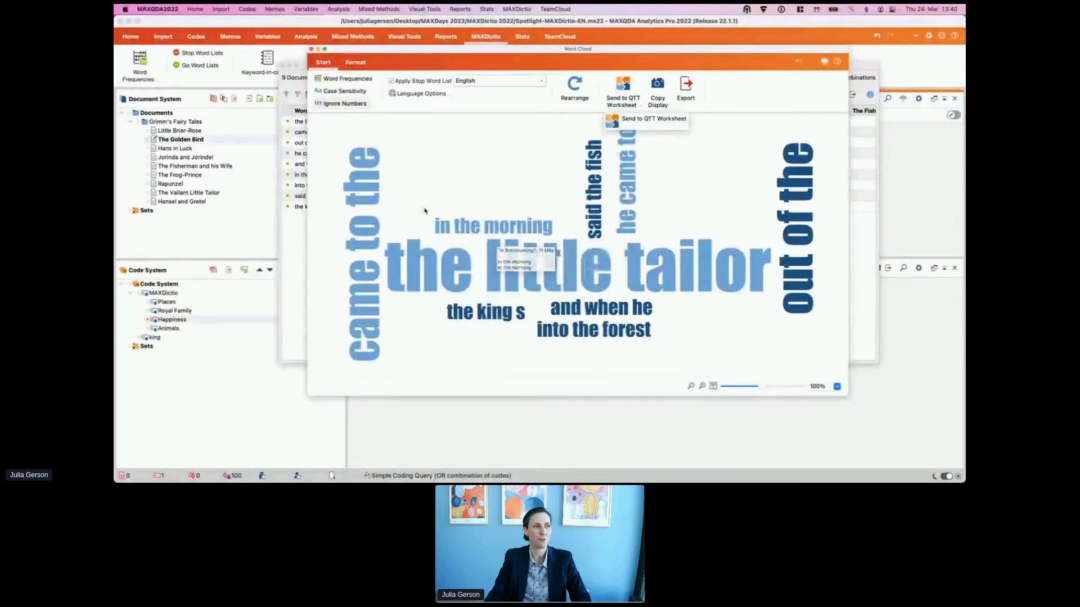
mouse_move(472, 311)
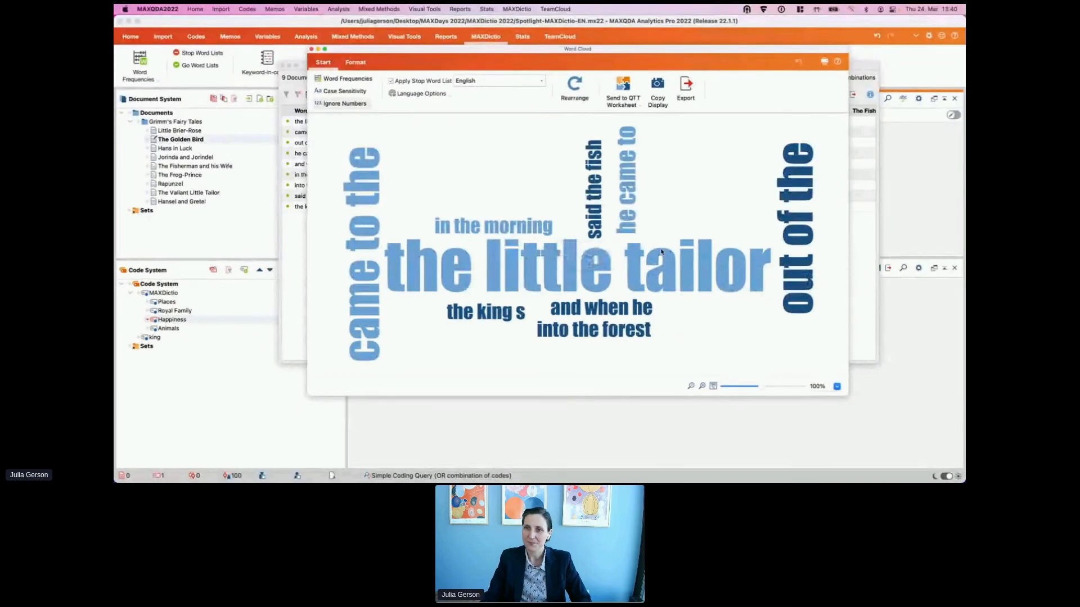
key("super+Tab")
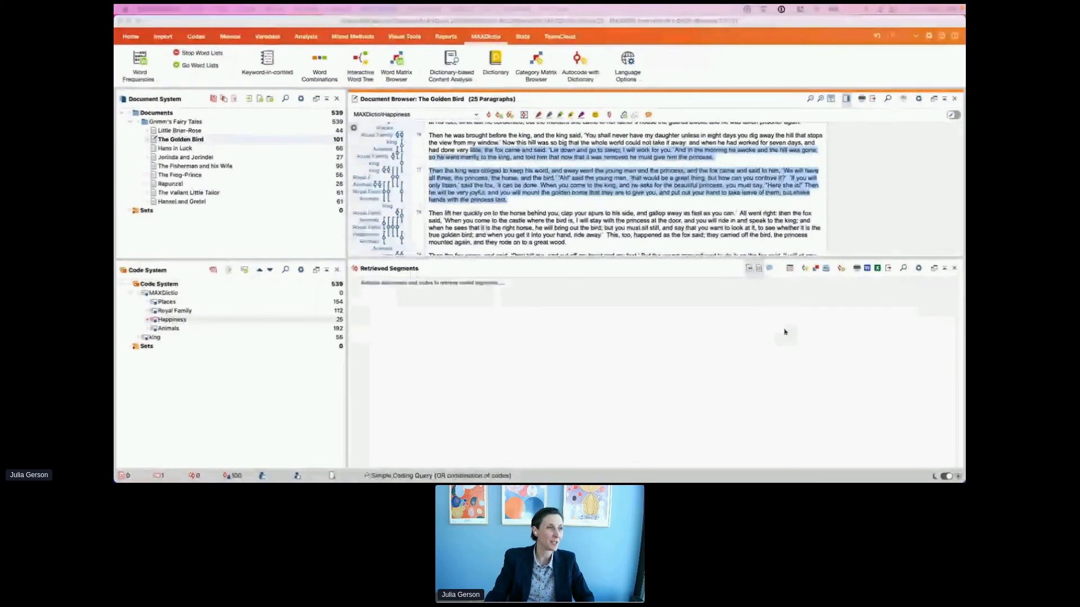
left_click(351, 89)
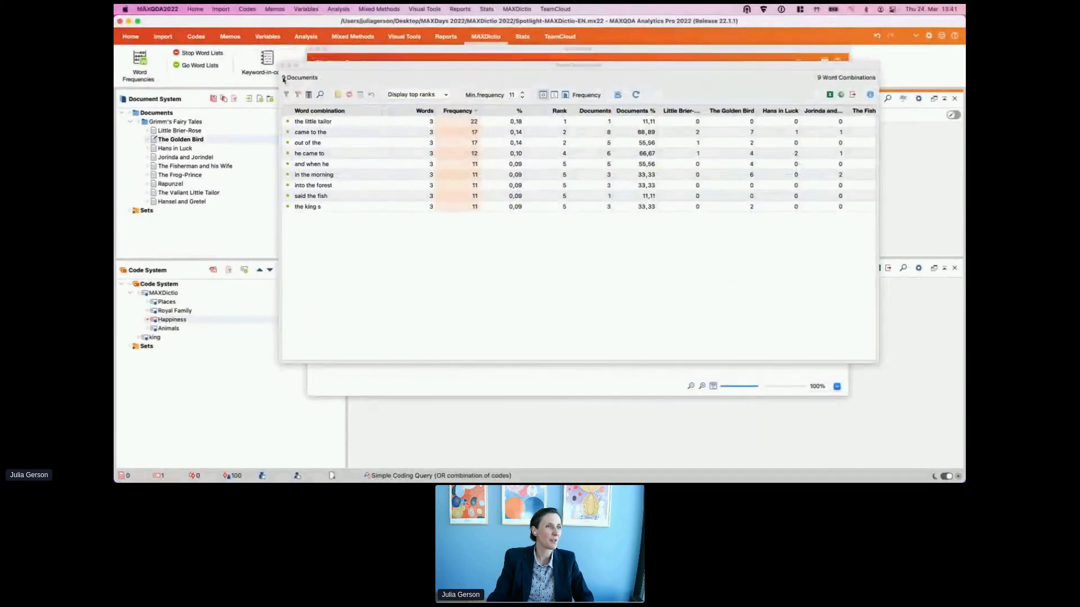
left_click(314, 48)
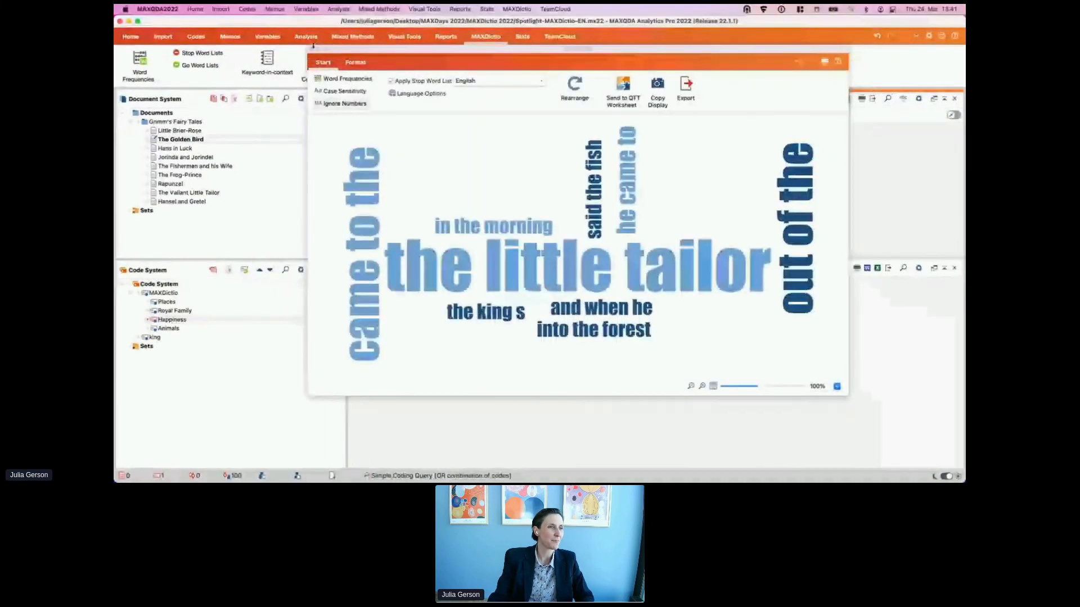
Step: Add the multi-word search item "ground hog" to the Animals category of the Fairy Tales dictionary, and close the dictionary
left_click(494, 62)
left_click(506, 148)
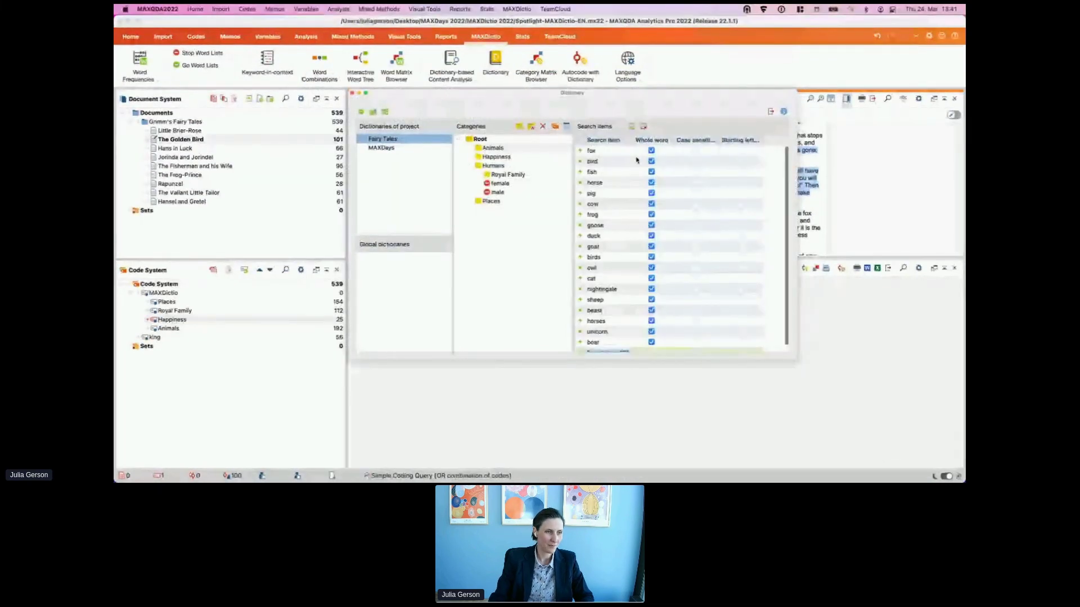
type("ground")
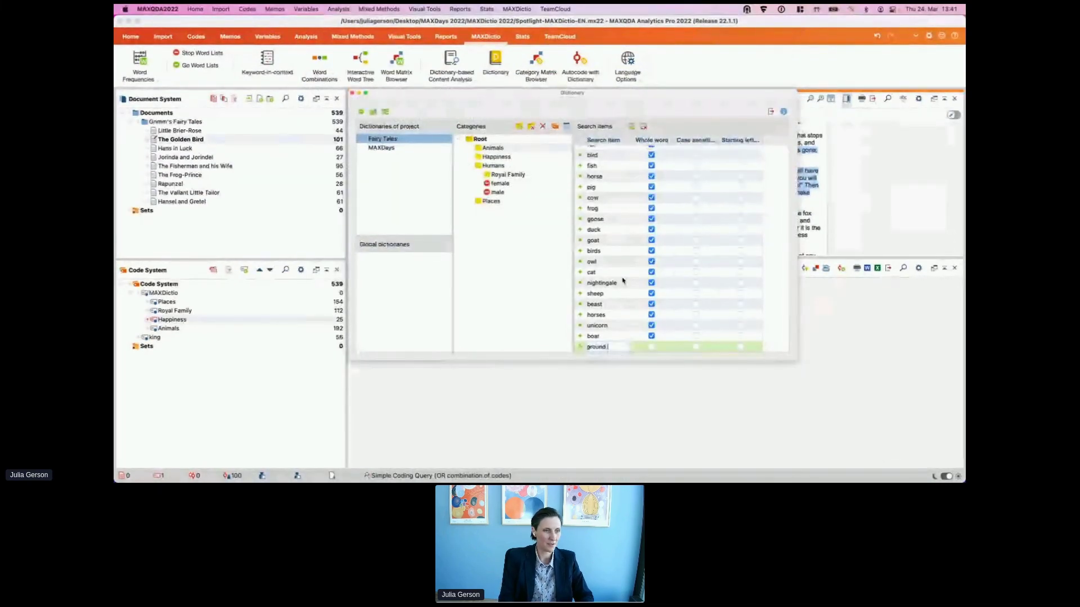
type(" hog")
key("Return")
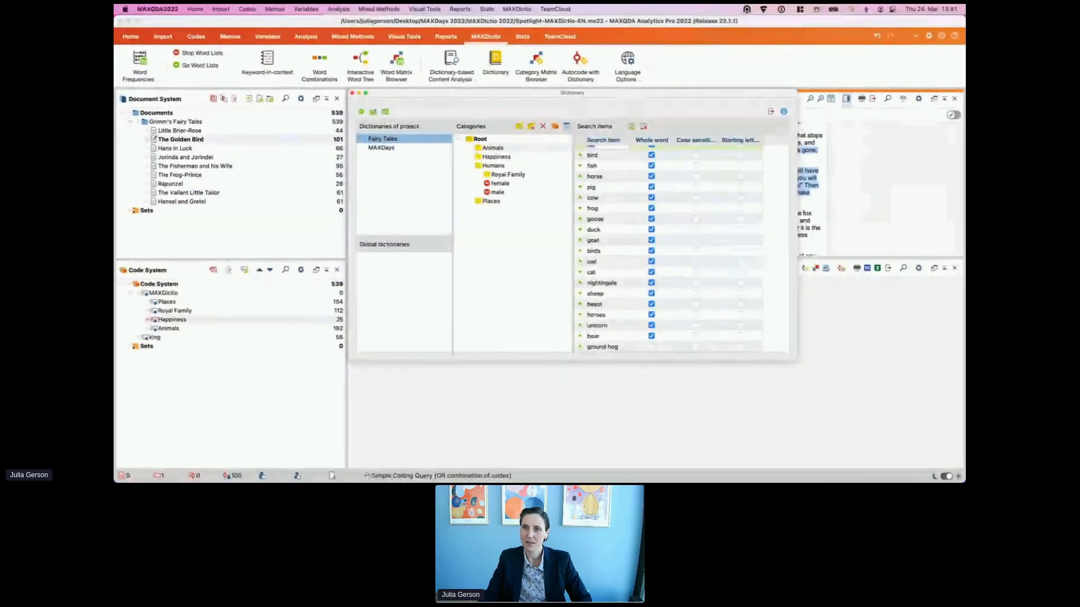
key("Escape")
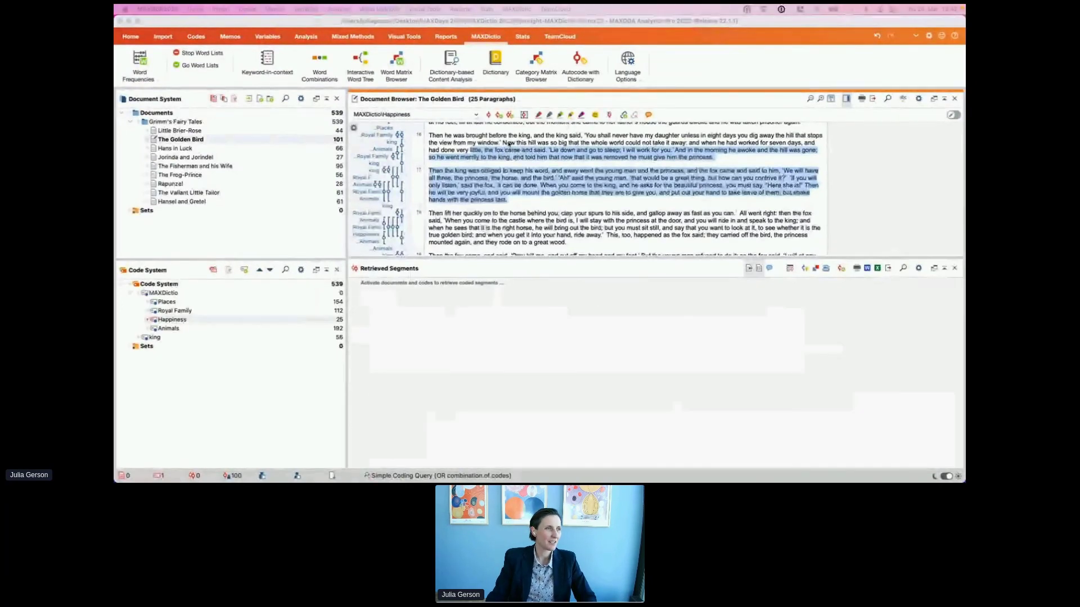
left_click(347, 94)
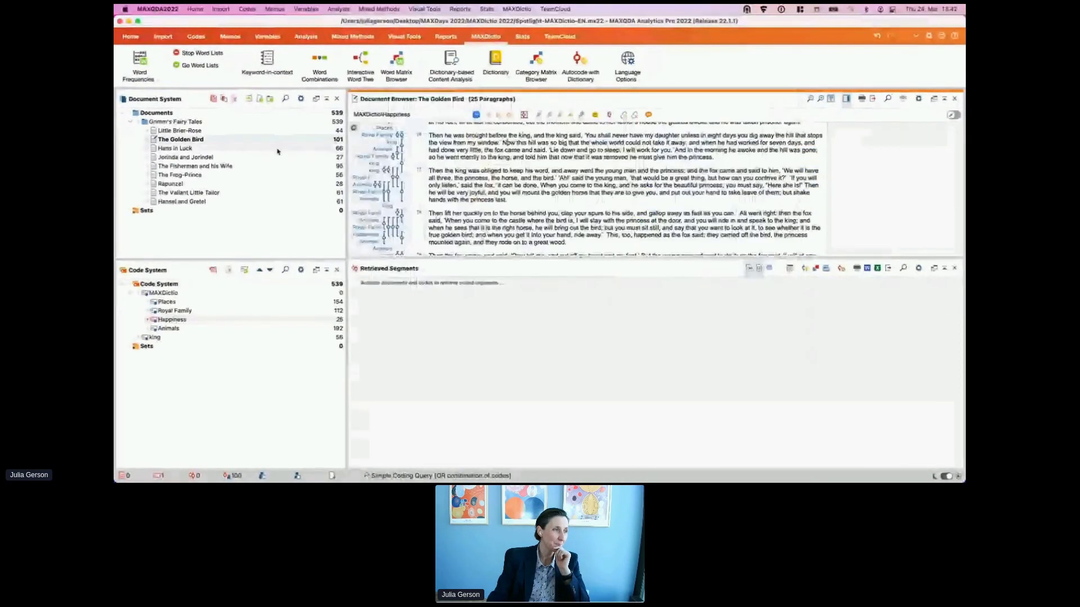
Step: Create a word cloud of The Golden Bird with lemmatization and the stop word list turned off
right_click(180, 141)
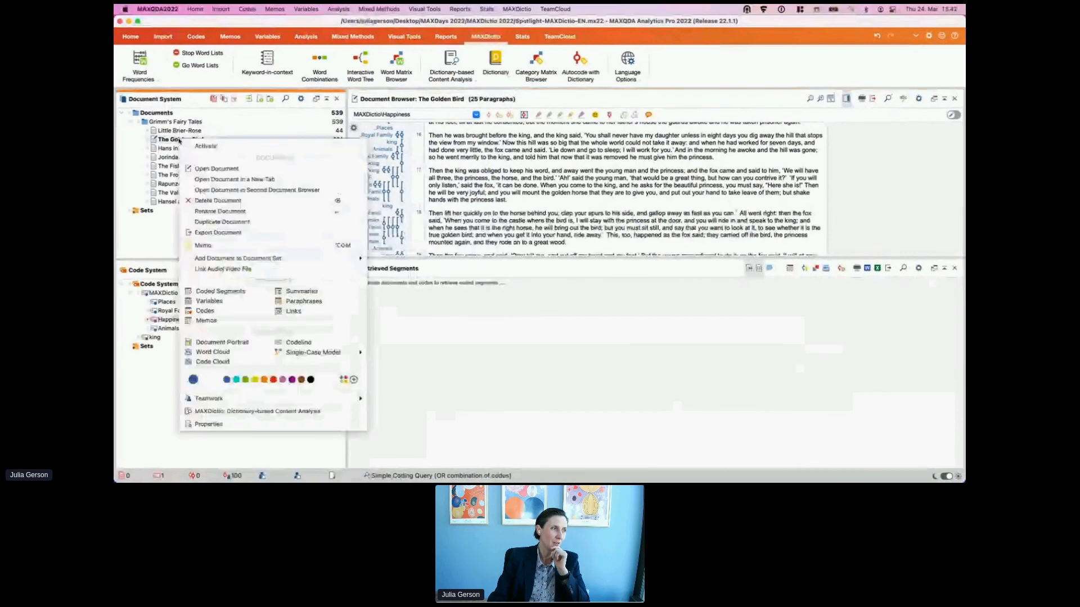
left_click(209, 353)
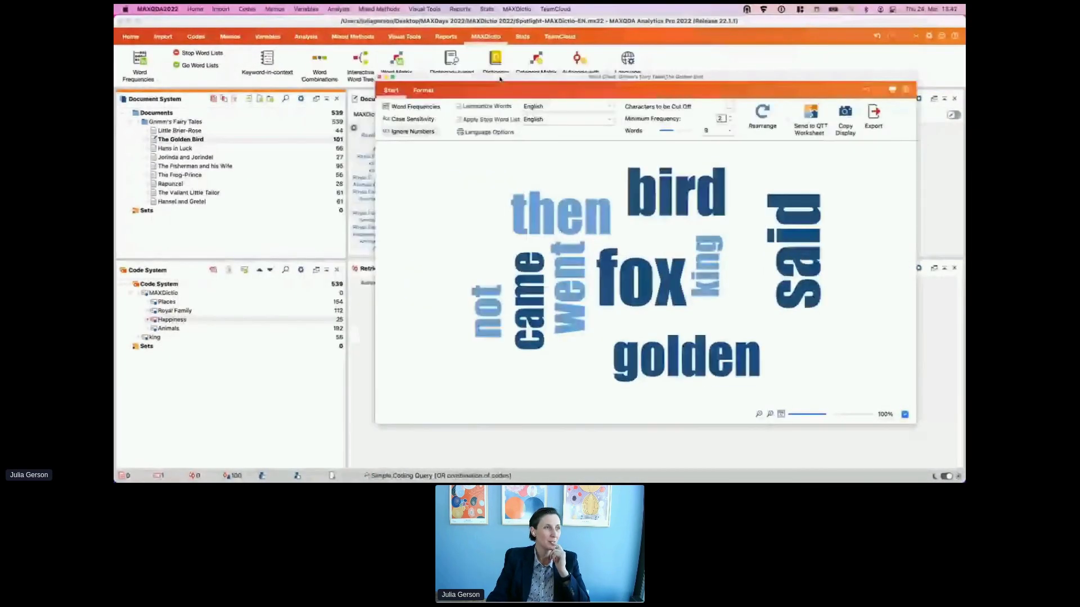
left_click_drag(499, 79, 438, 66)
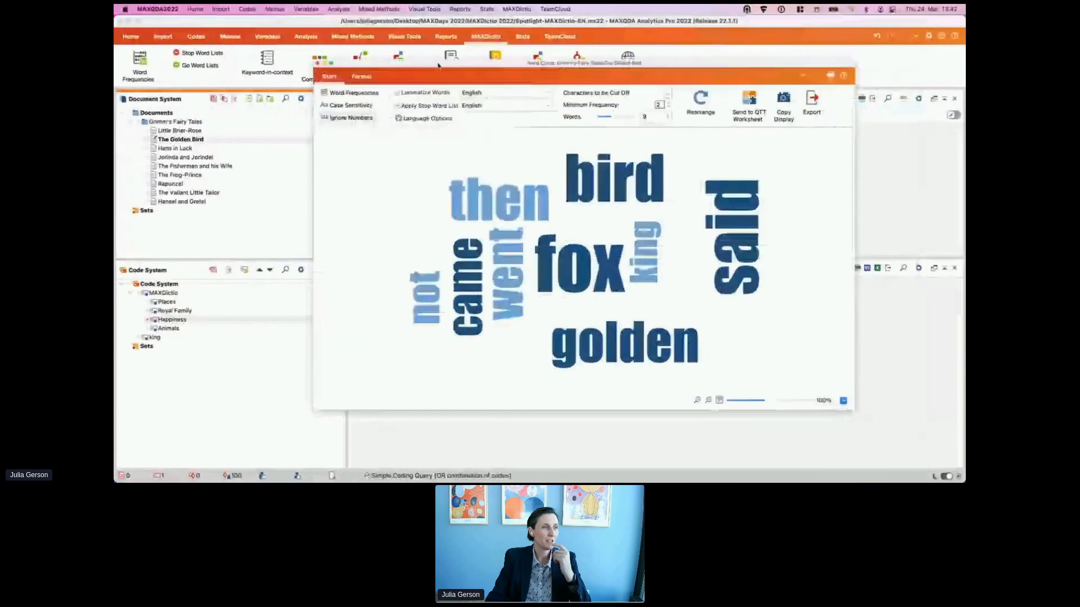
left_click(409, 94)
left_click(409, 105)
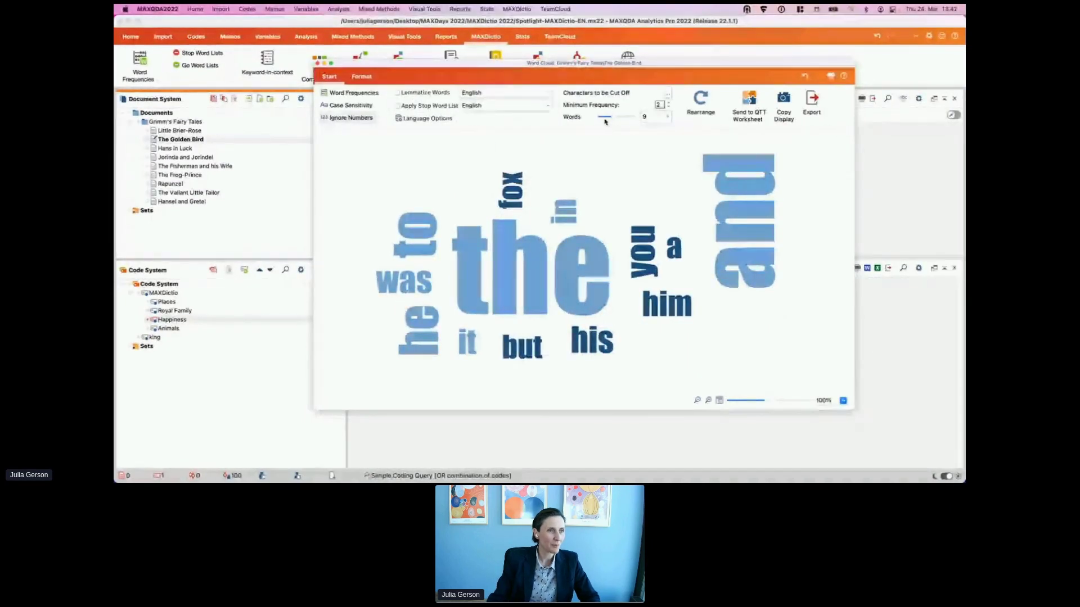
Step: Set The Golden Bird's word cloud to 13 words and a minimum frequency of 1, rearrange it, and close it
left_click_drag(605, 122, 655, 141)
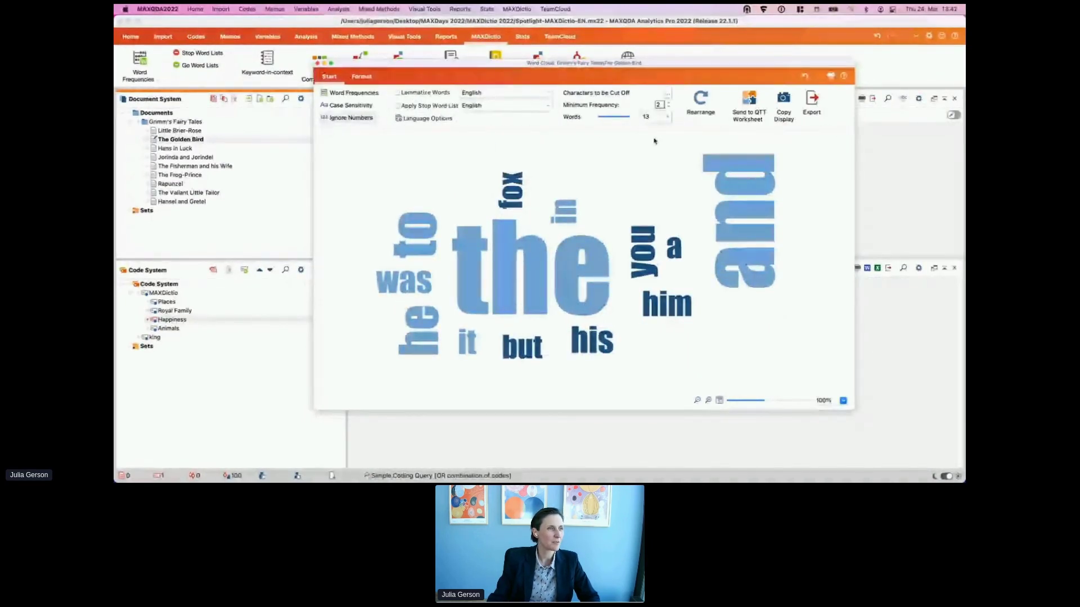
left_click(700, 101)
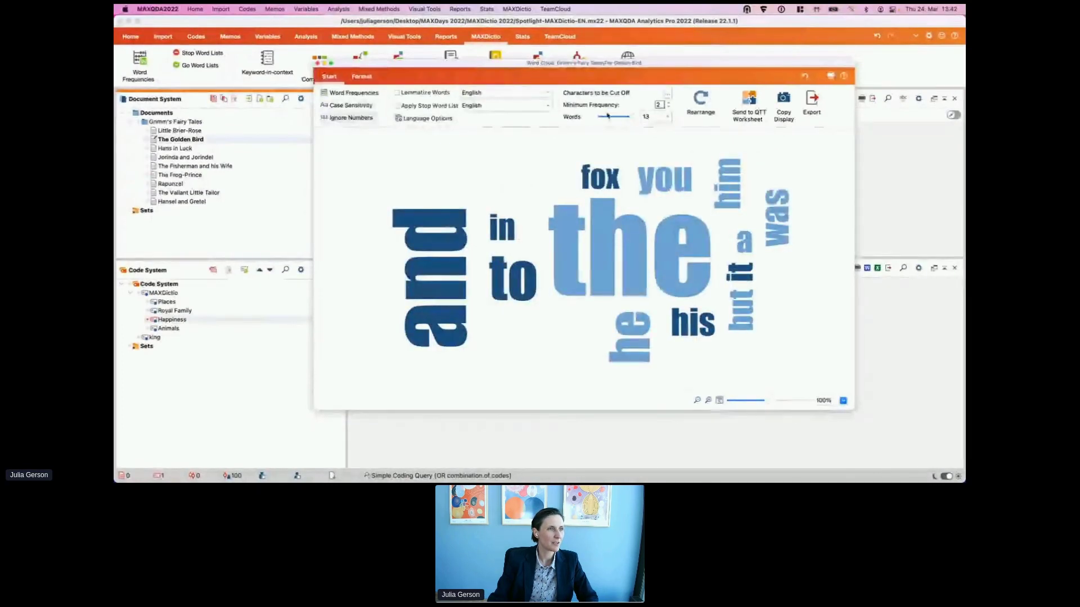
left_click(667, 107)
left_click(700, 102)
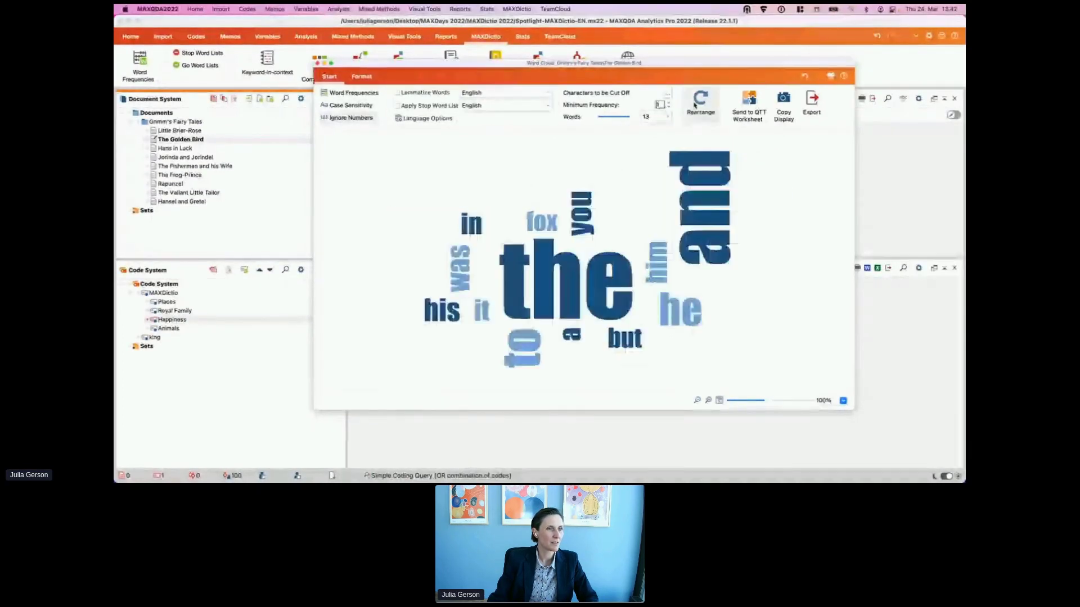
left_click(700, 102)
left_click(362, 77)
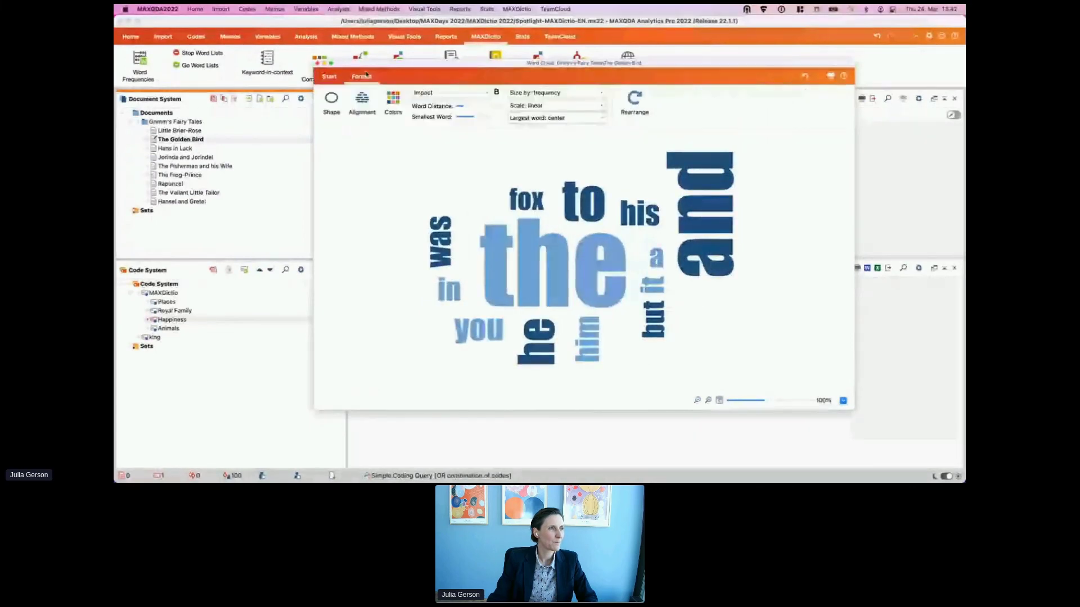
left_click(329, 76)
left_click(319, 63)
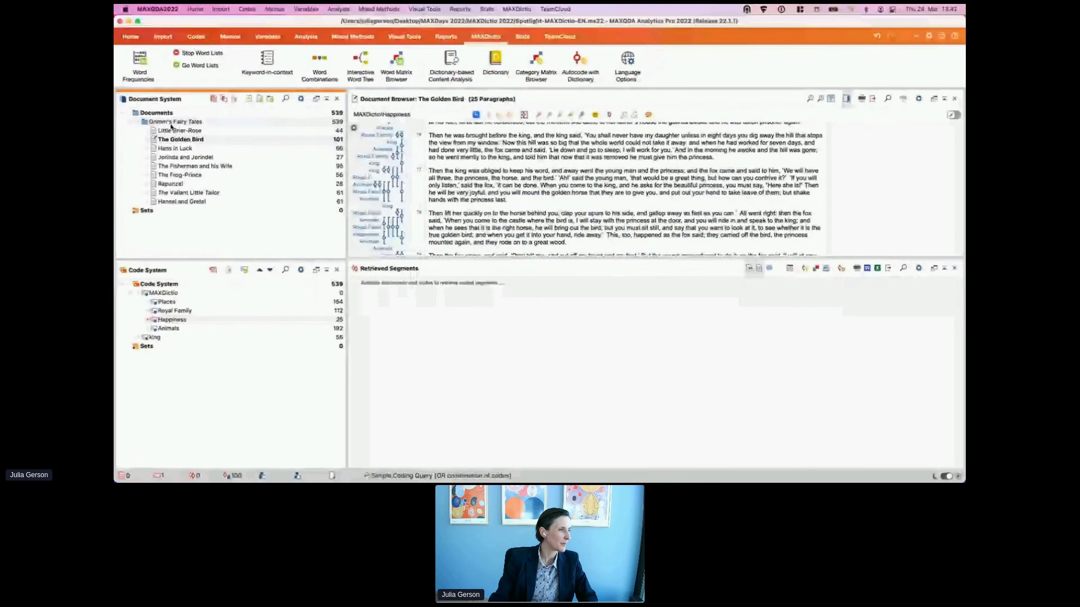
Step: Create a word cloud of the whole Grimm's Fairy Tales document group and increase it to 261 words
right_click(171, 126)
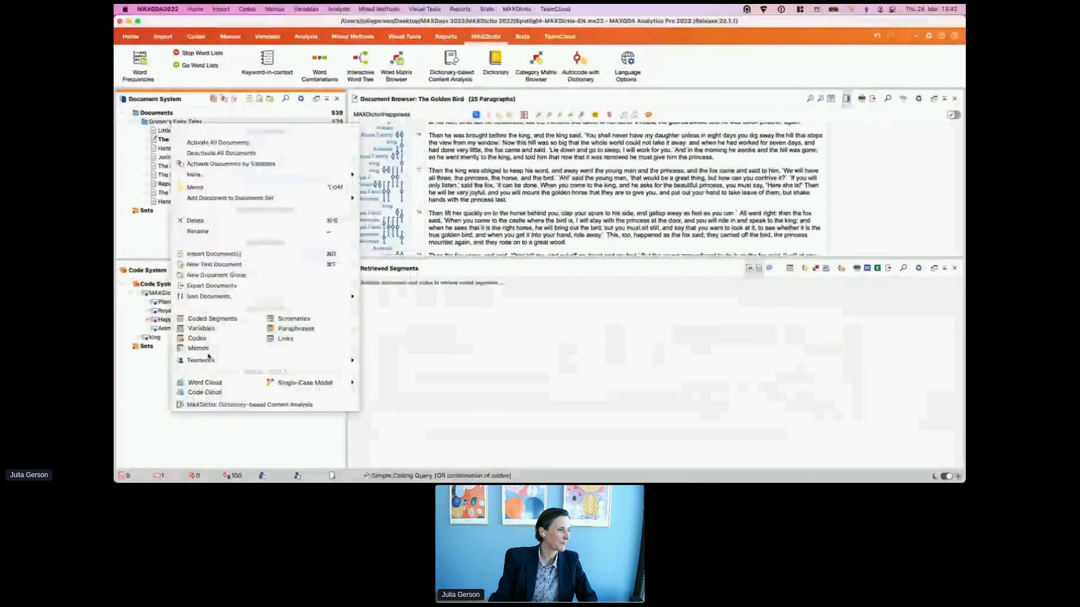
left_click(202, 383)
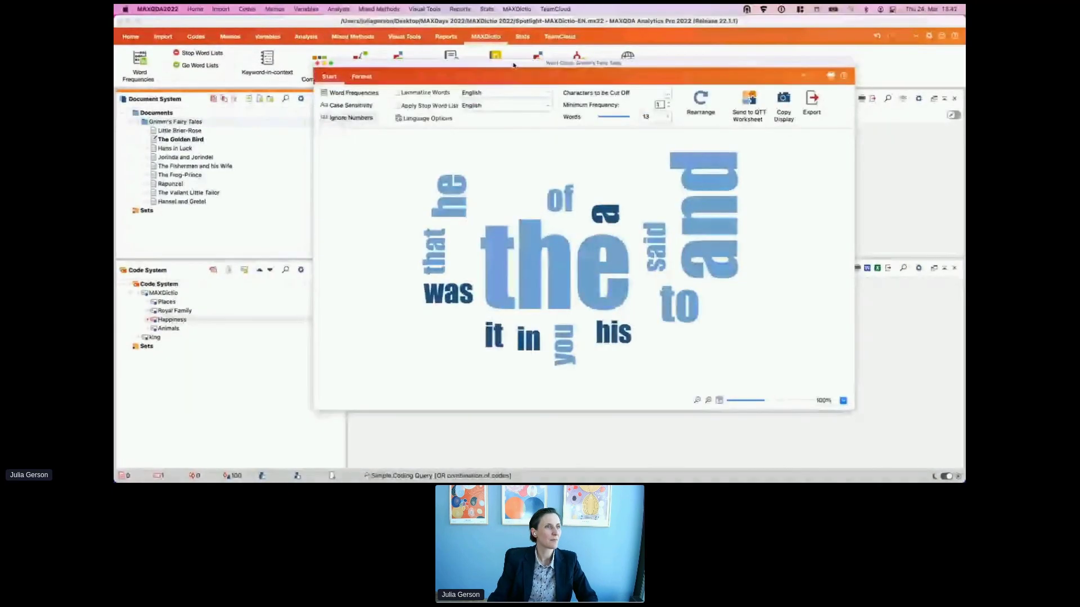
left_click_drag(500, 74, 446, 47)
left_click(614, 90)
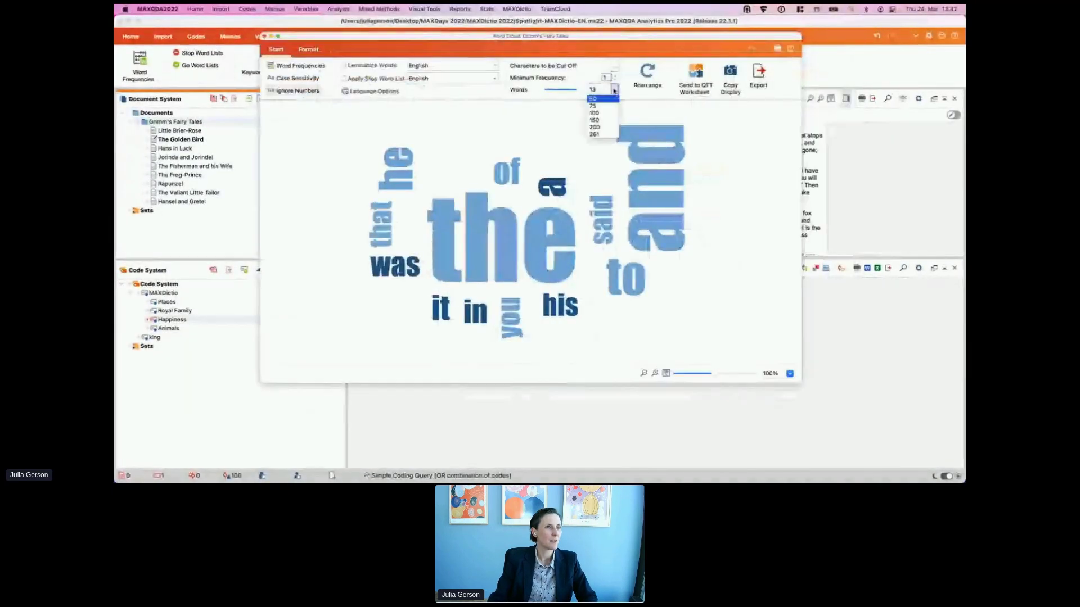
left_click(600, 135)
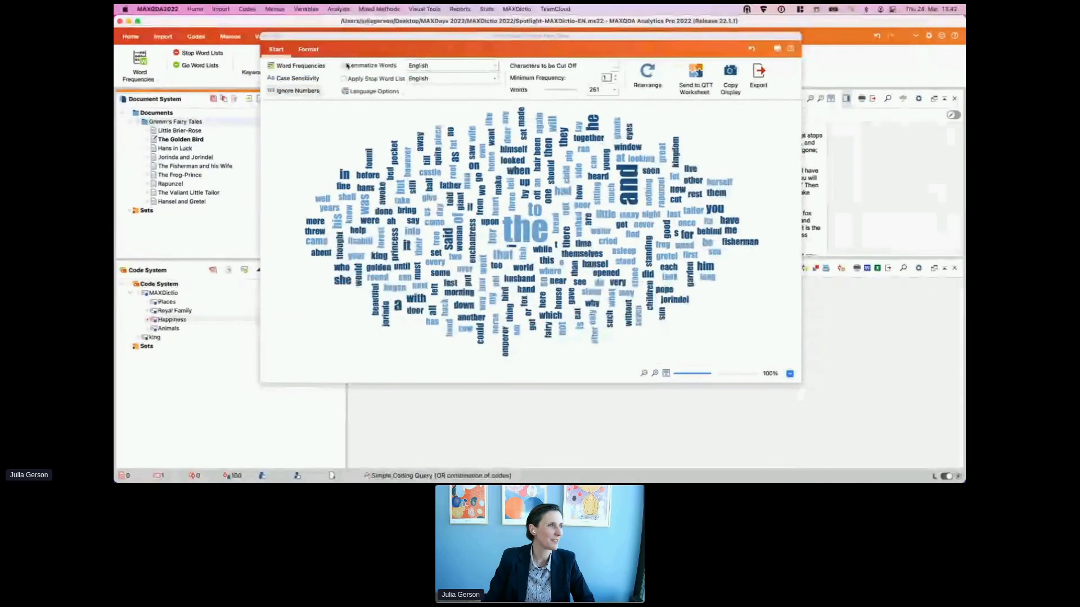
Step: Apply the English stop word list to the Grimm's Fairy Tales word cloud, then enlarge and reposition its window
left_click(386, 80)
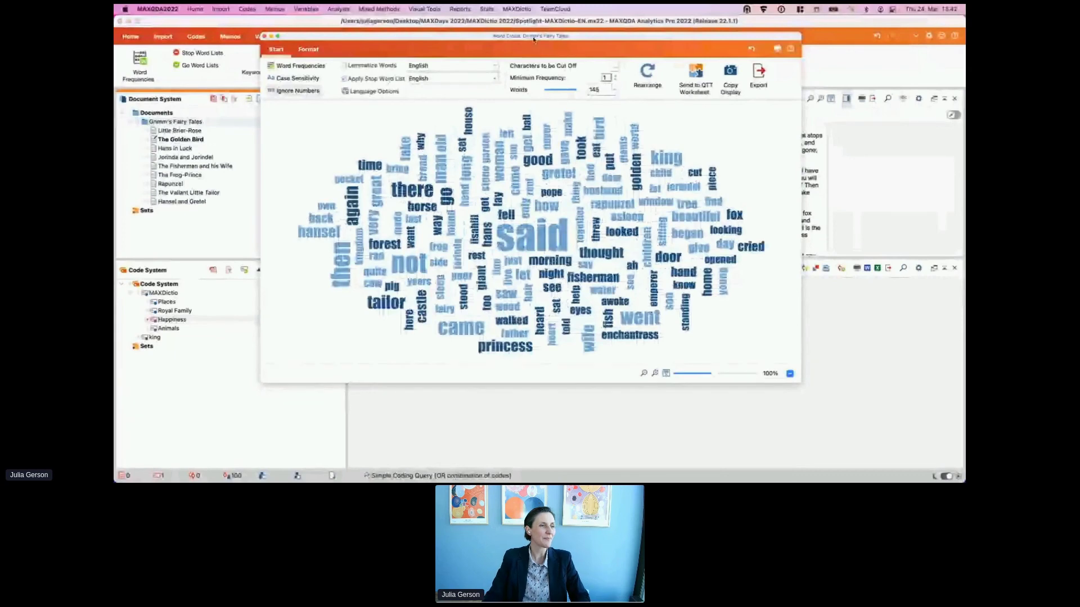
left_click_drag(534, 39, 487, 22)
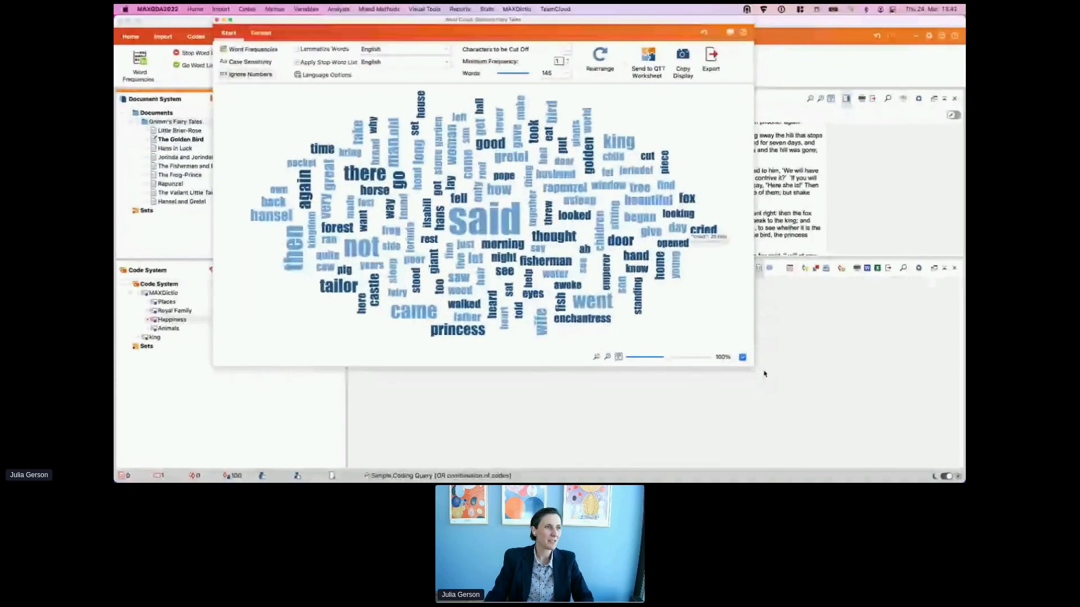
left_click_drag(763, 374, 795, 438)
left_click_drag(547, 22, 631, 32)
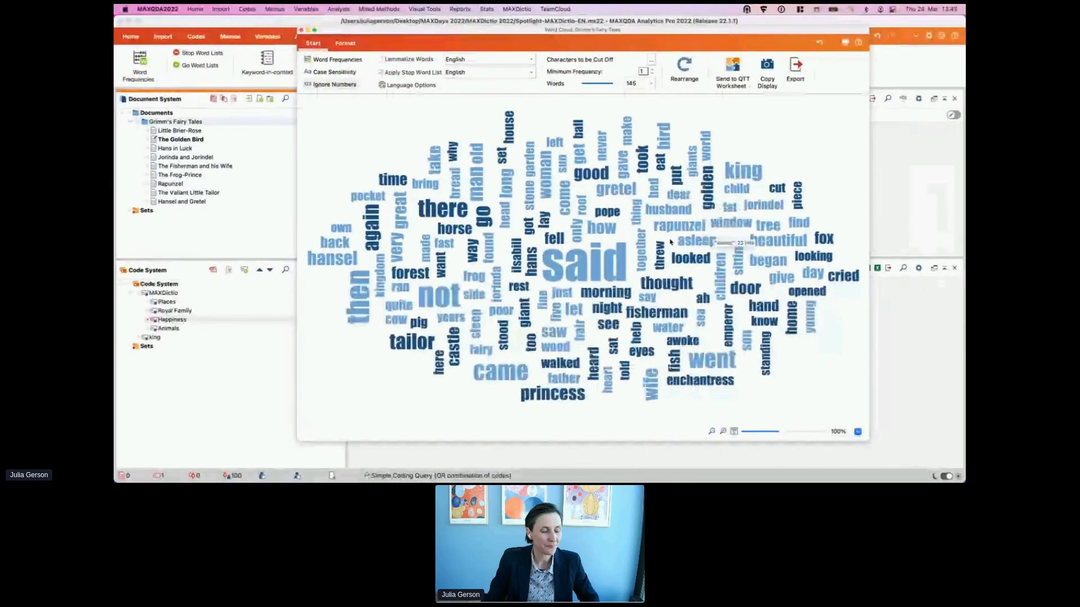
Step: Examine the hit counts of individual words in the Grimm's Fairy Tales word cloud and the options available for a word
mouse_move(583, 252)
mouse_move(640, 193)
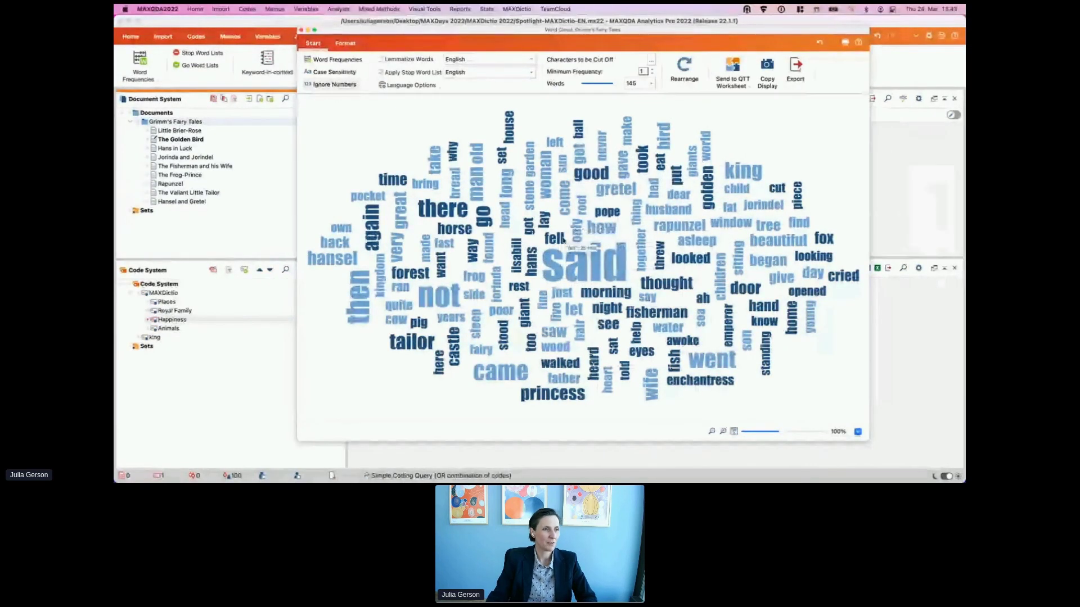
mouse_move(538, 213)
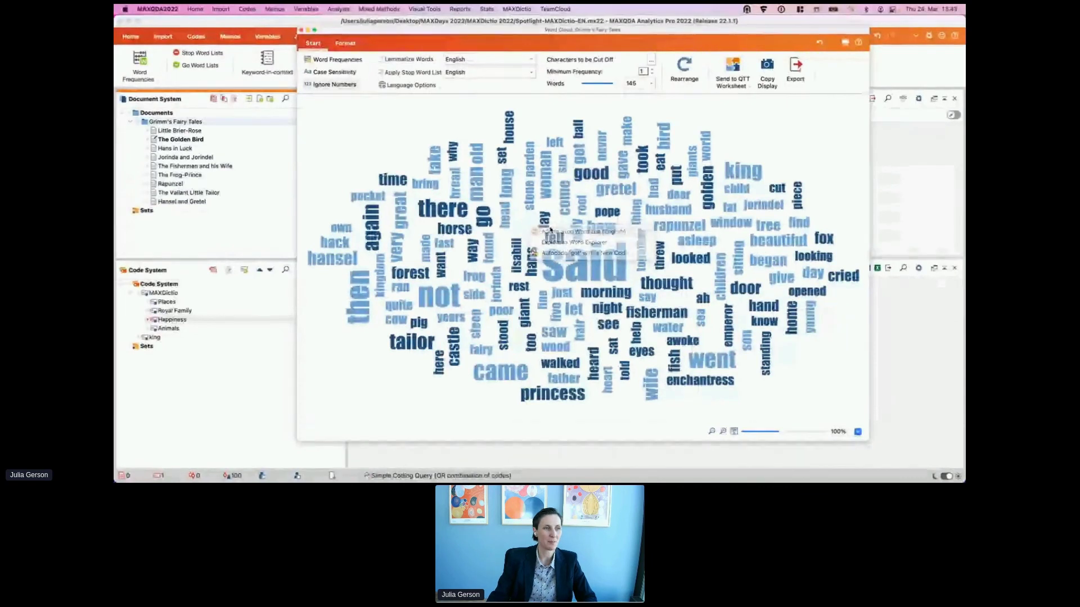
mouse_move(463, 198)
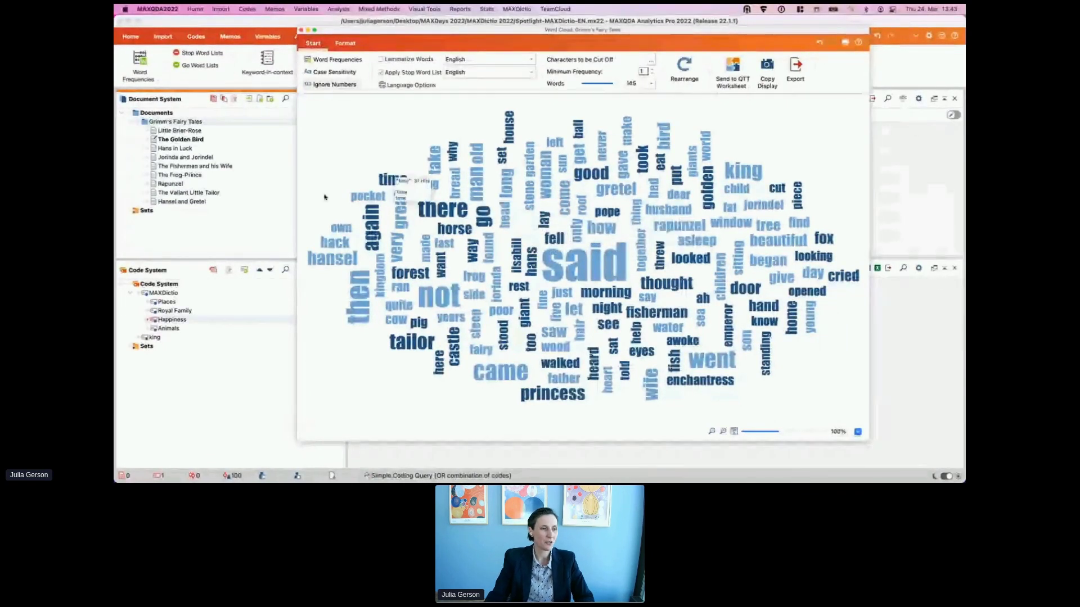
mouse_move(608, 163)
mouse_move(639, 277)
mouse_move(588, 286)
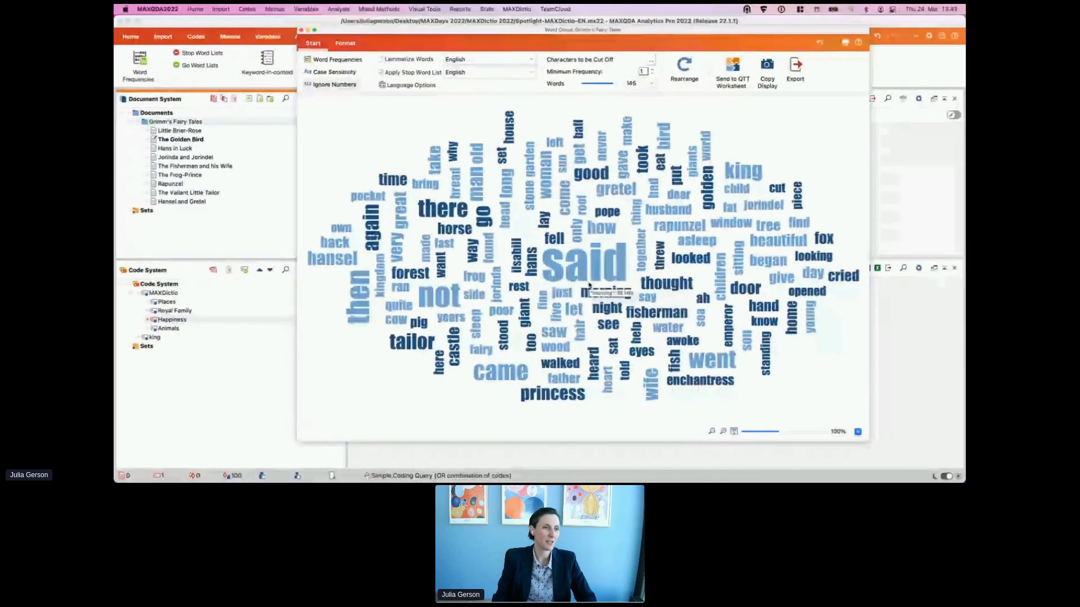
mouse_move(623, 325)
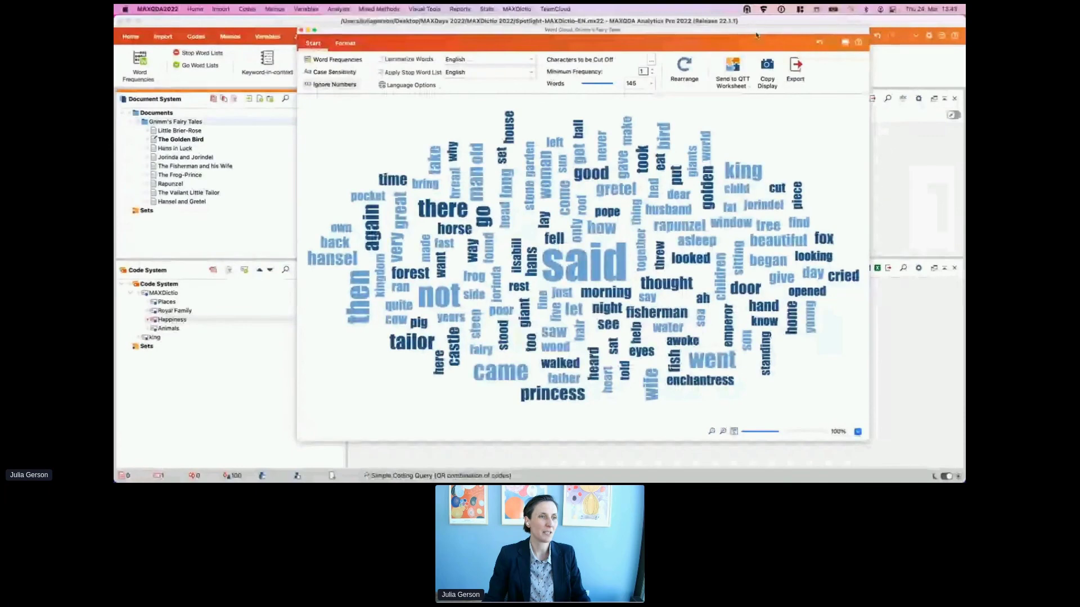
Step: Turn on English lemmatization for the word cloud and list all text passages containing "said" beside it
left_click_drag(757, 35, 708, 20)
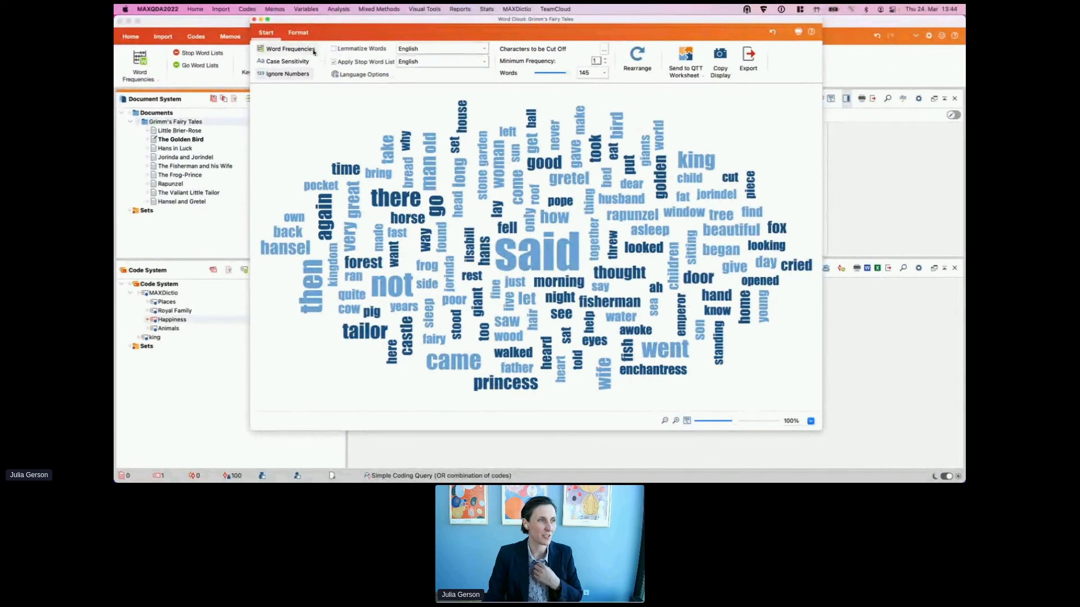
left_click(336, 50)
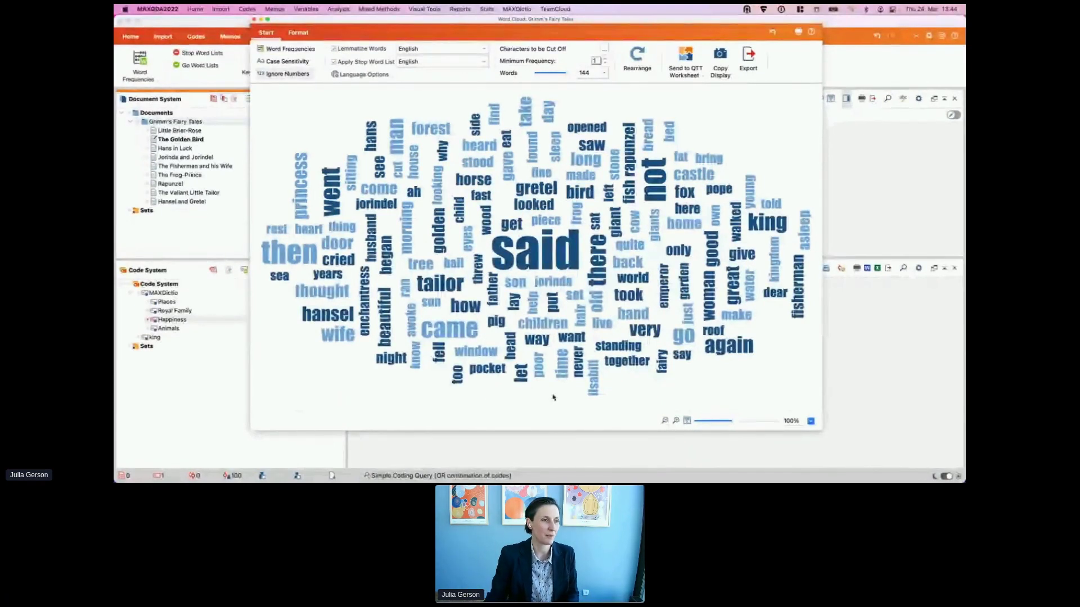
double_click(557, 255)
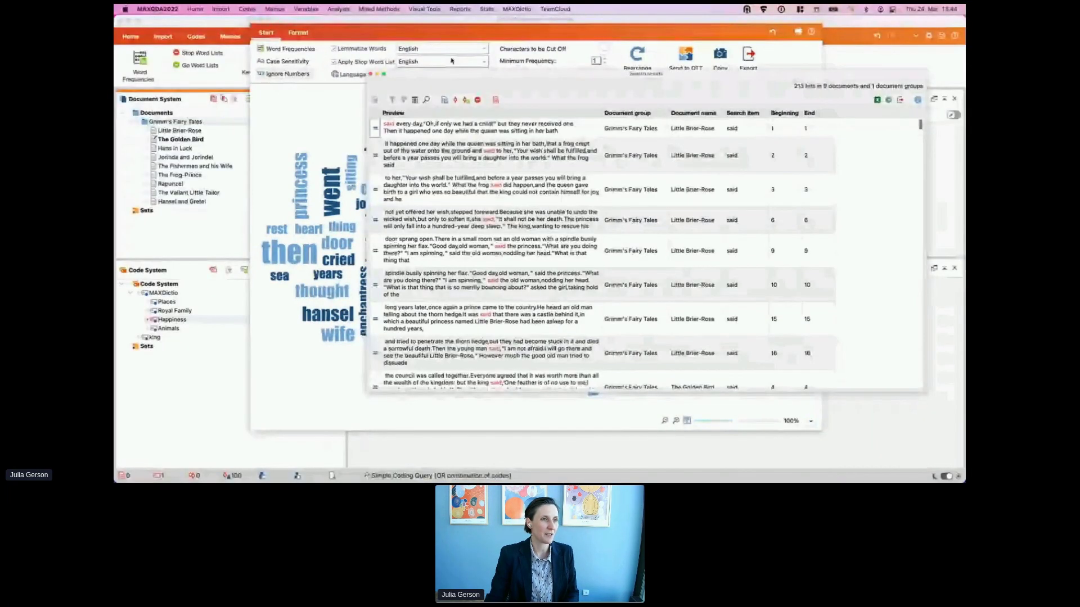
left_click_drag(519, 76, 679, 17)
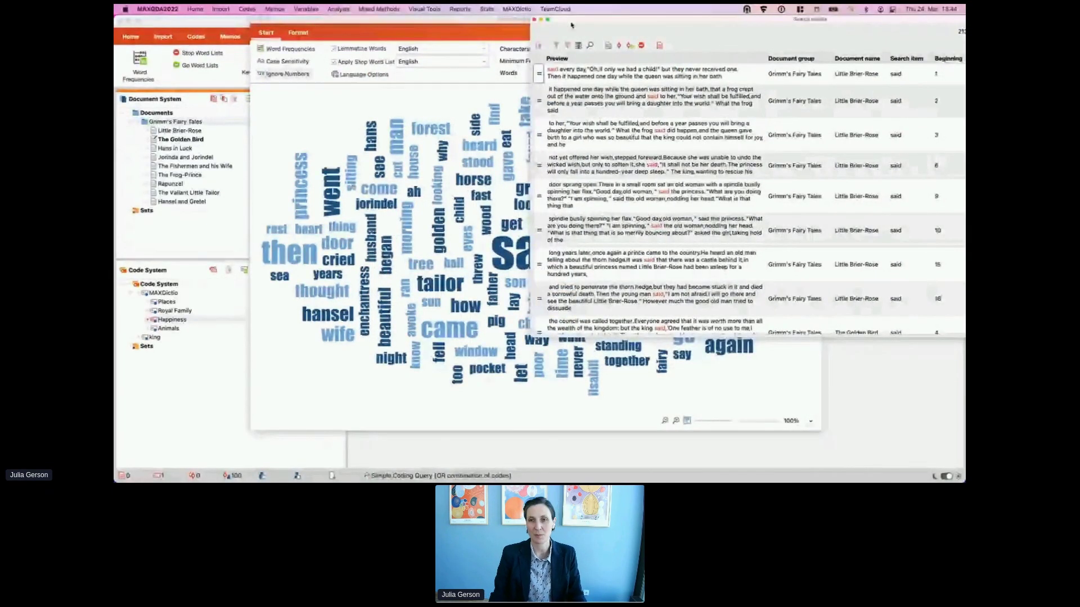